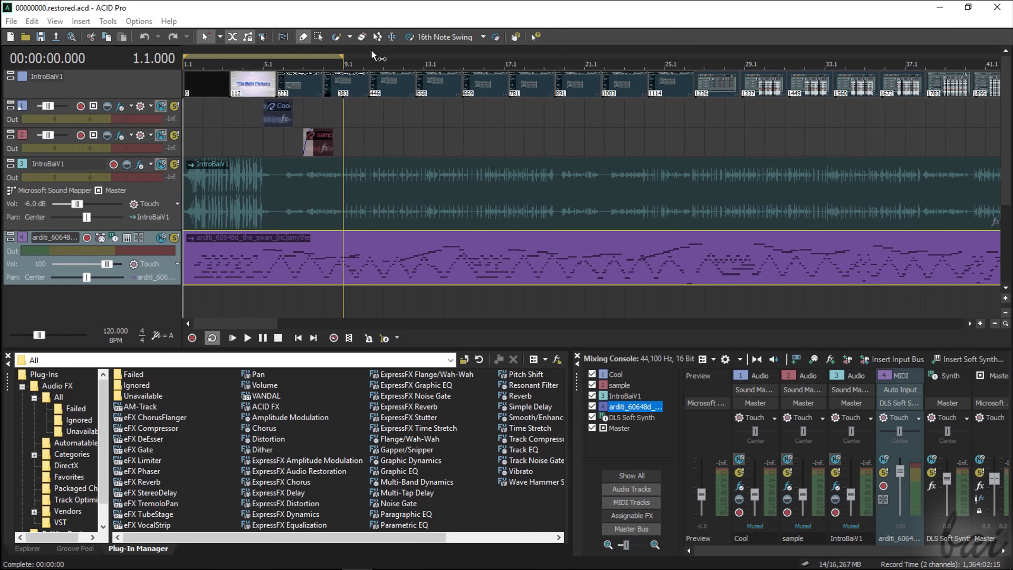
Collapse the loop region back to bar 1.1 and zoom out the timeline
left_click_drag(340, 54, 184, 55)
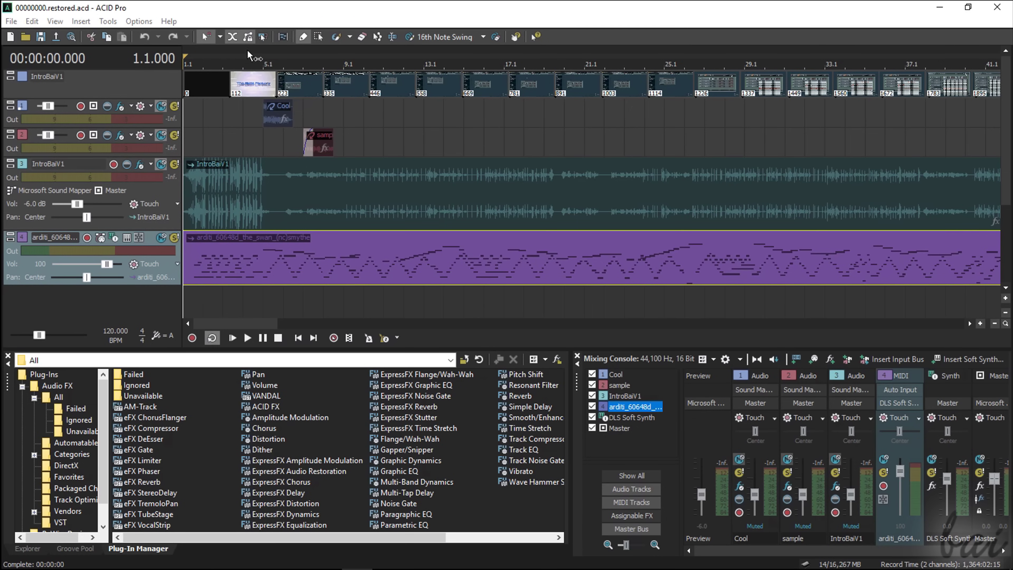
scroll(277, 106, "down", 8)
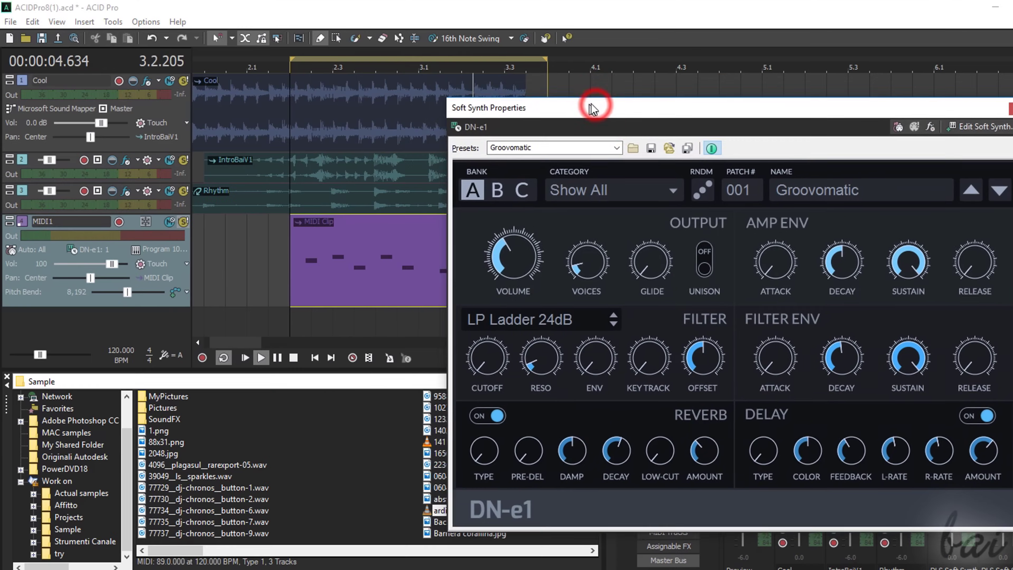
Lower the DN-e1 synth's volume, voice count and amp envelope decay
left_click_drag(591, 104, 581, 97)
left_click_drag(490, 232, 483, 244)
mouse_move(576, 240)
left_mouse_down()
mouse_move(595, 245)
mouse_move(563, 250)
left_mouse_up()
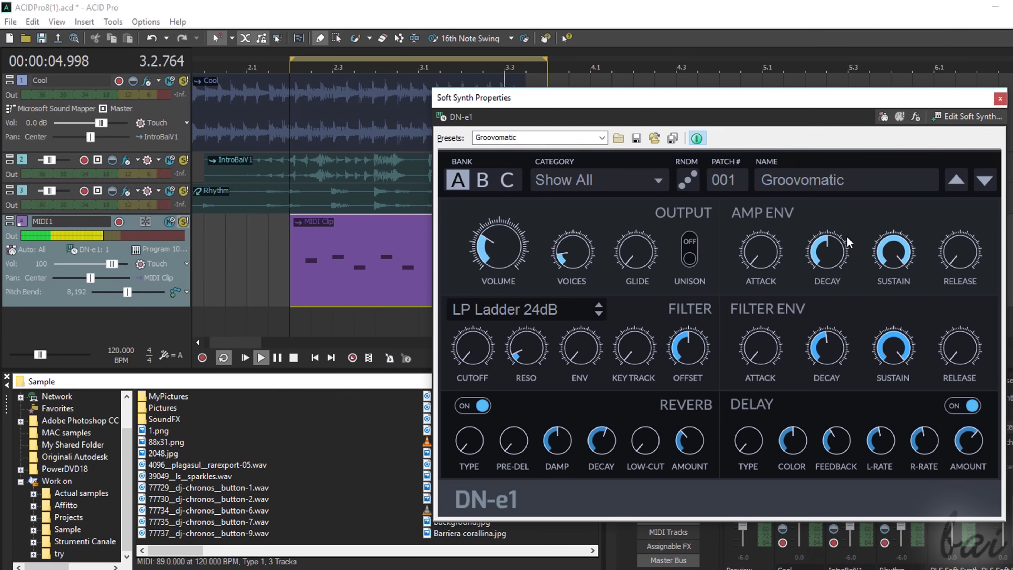
left_click_drag(829, 238, 765, 281)
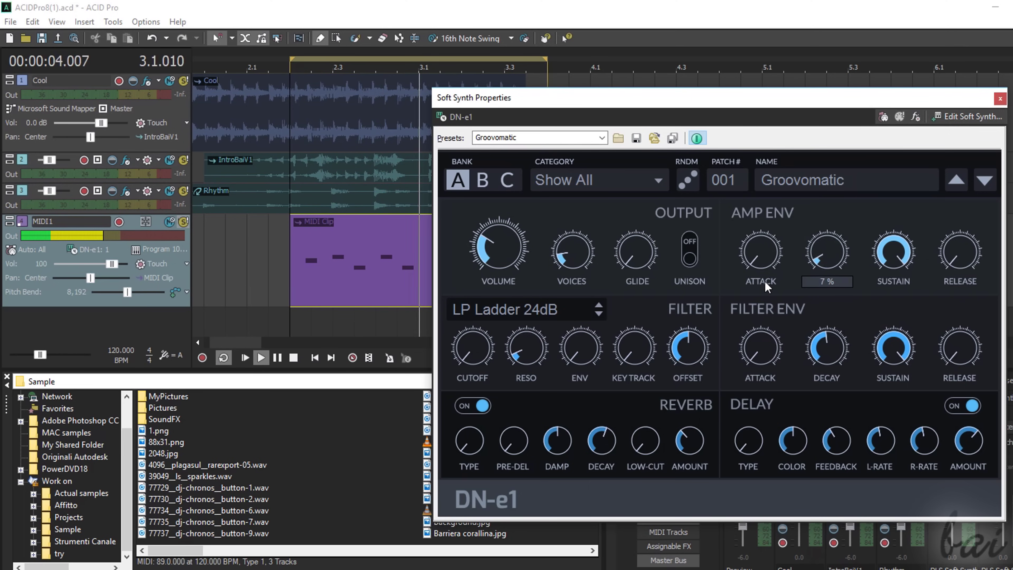
In Paragraphic EQ, cut the 1,000 and 5,000 Hz bands to -25 dB and widen the 1,000 Hz notch to 2.2 octaves
left_click(539, 423)
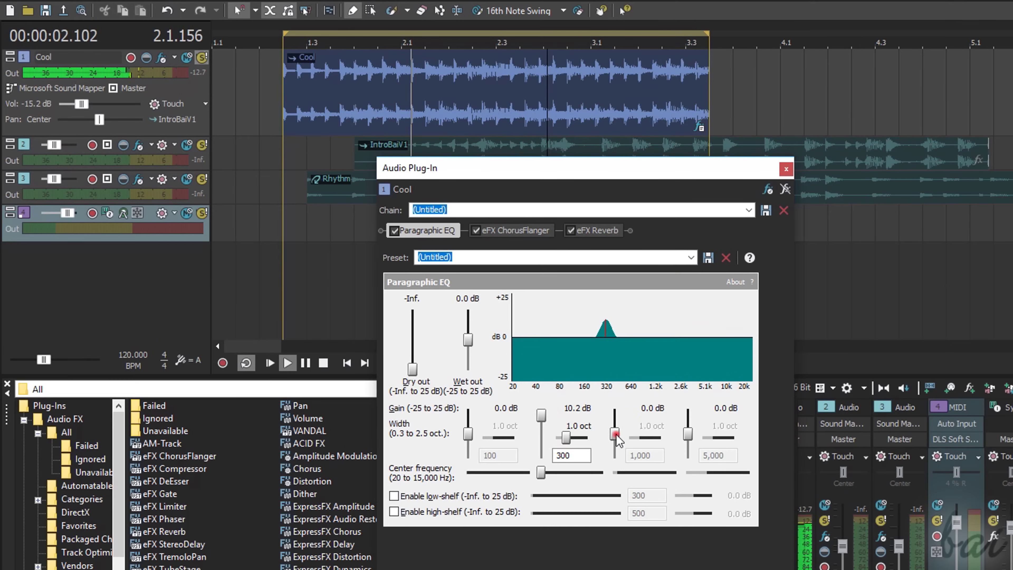
left_click_drag(614, 433, 622, 469)
left_click_drag(688, 435, 733, 437)
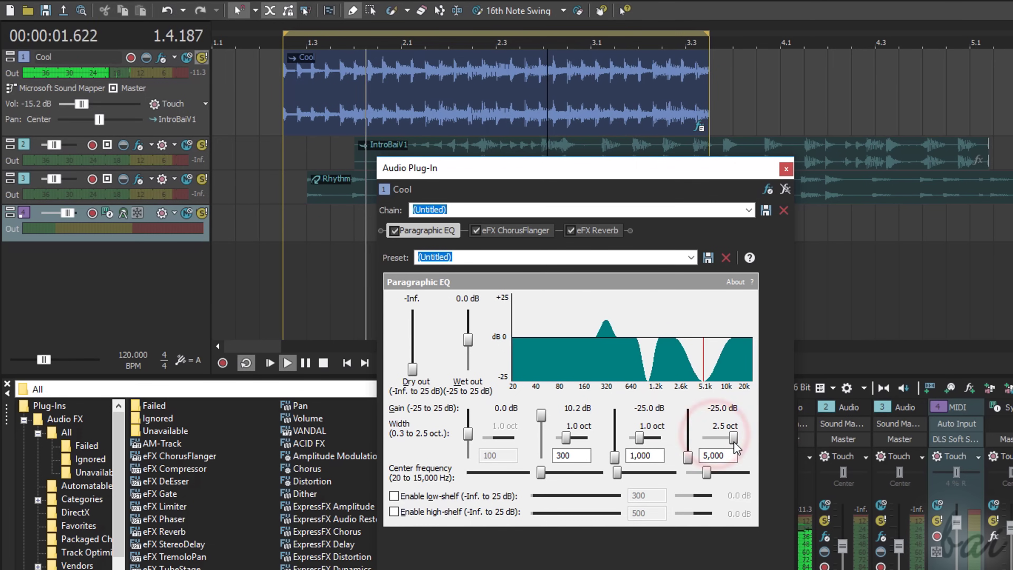
left_click_drag(639, 437, 655, 437)
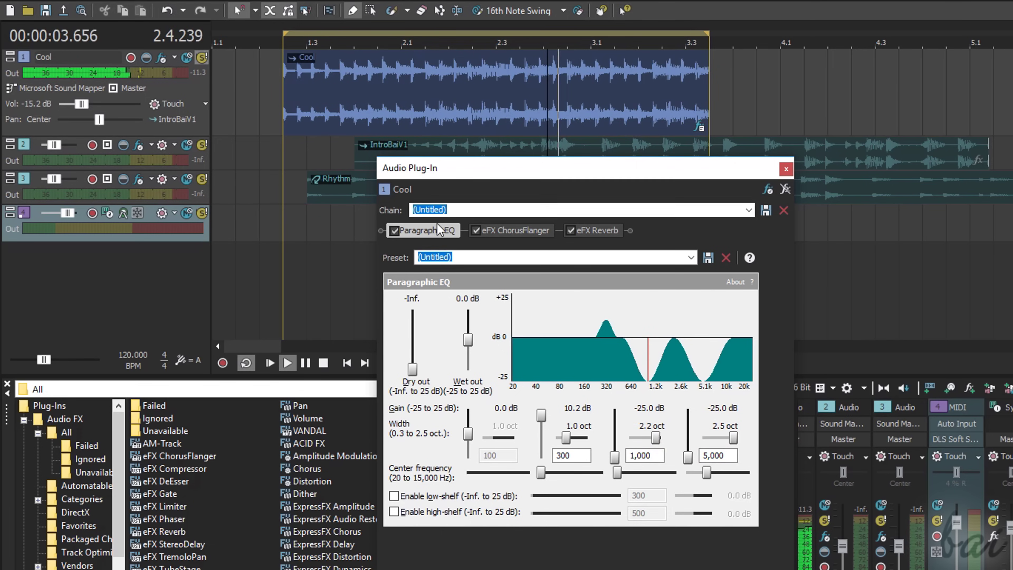
left_click(429, 231)
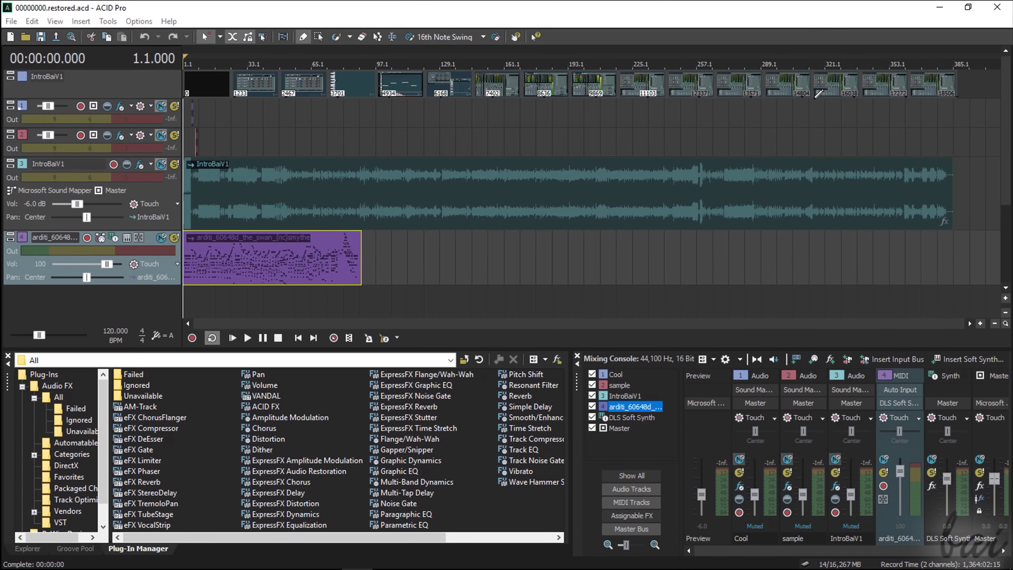
scroll(196, 128, "up", 10)
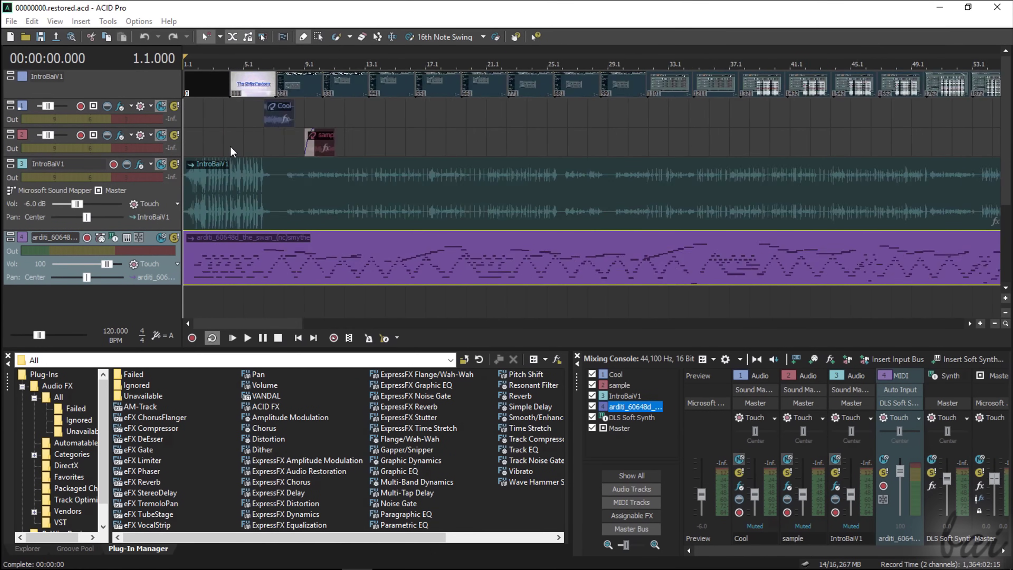
scroll(259, 136, "down", 5)
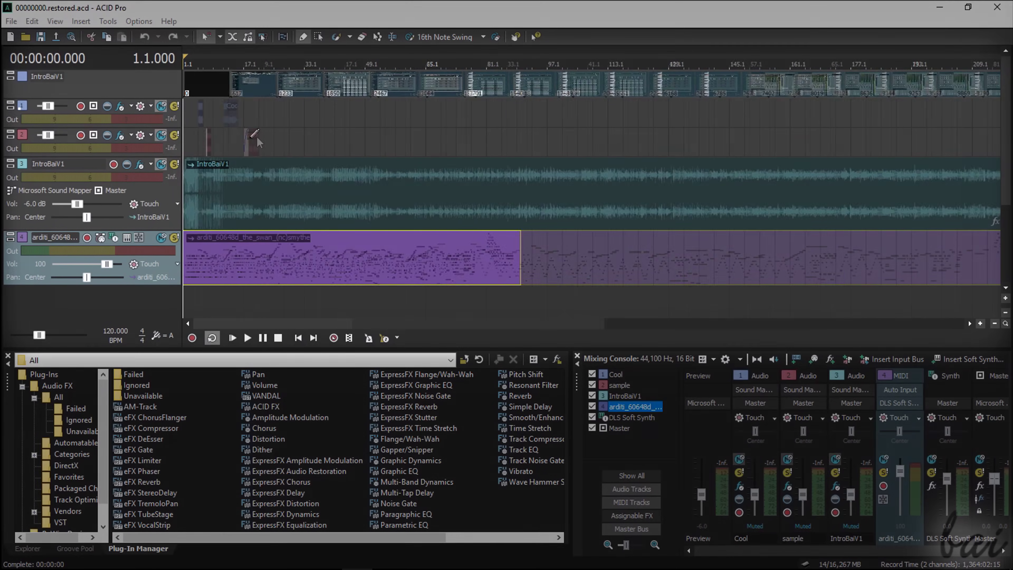
scroll(287, 117, "up", 3)
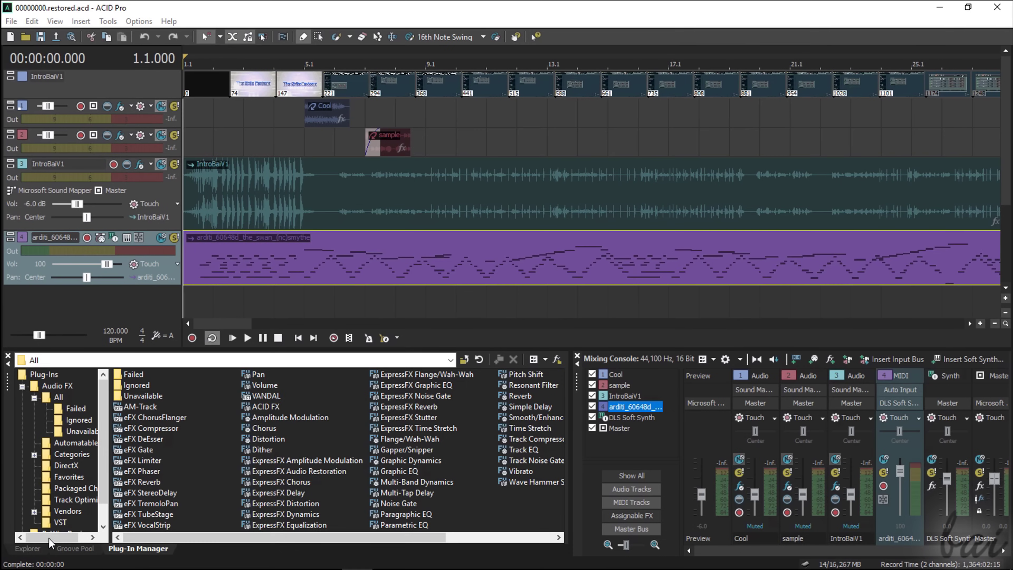
left_click(32, 549)
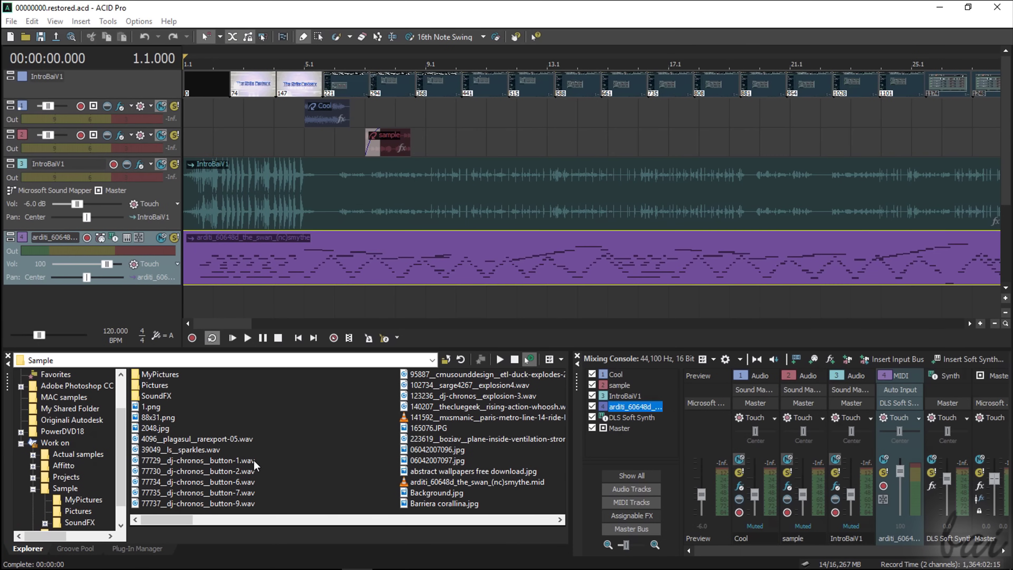
left_click(136, 549)
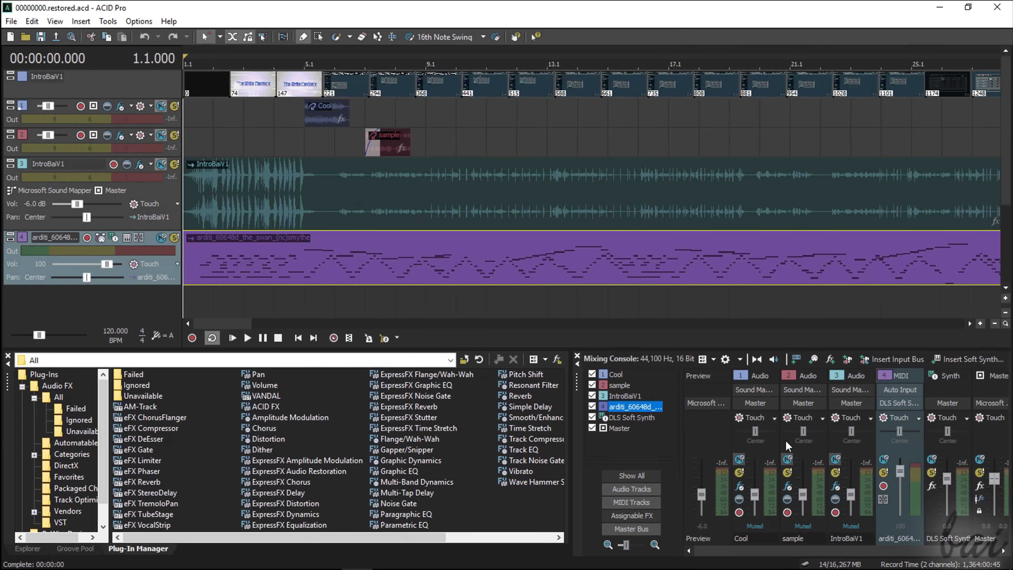
left_click(576, 356)
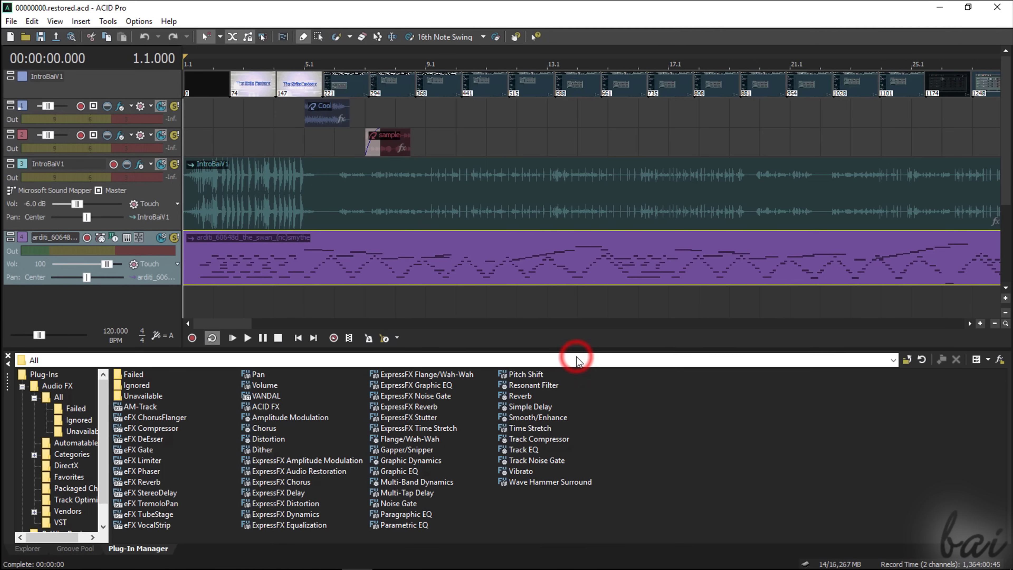
left_click(55, 22)
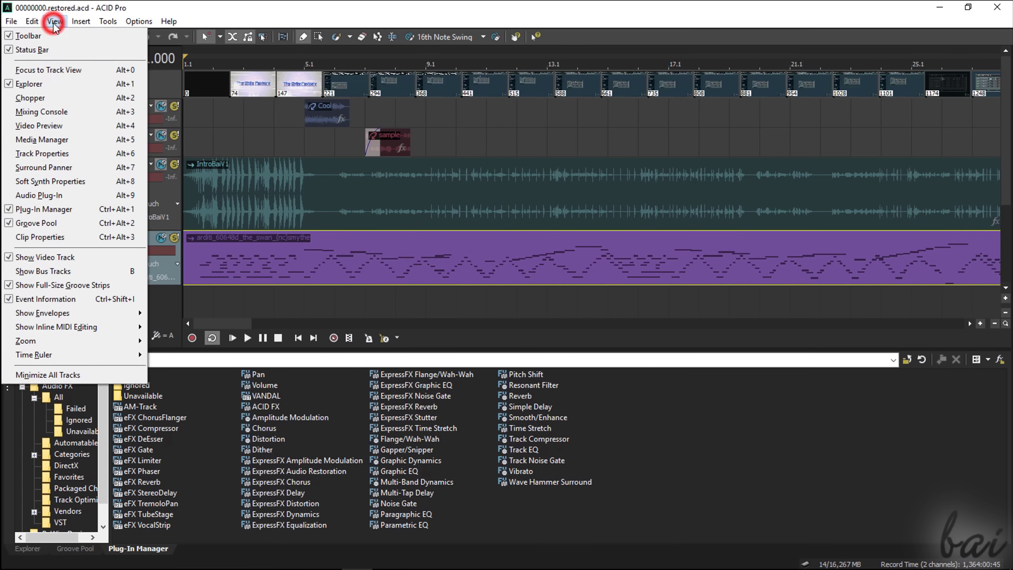
left_click(60, 112)
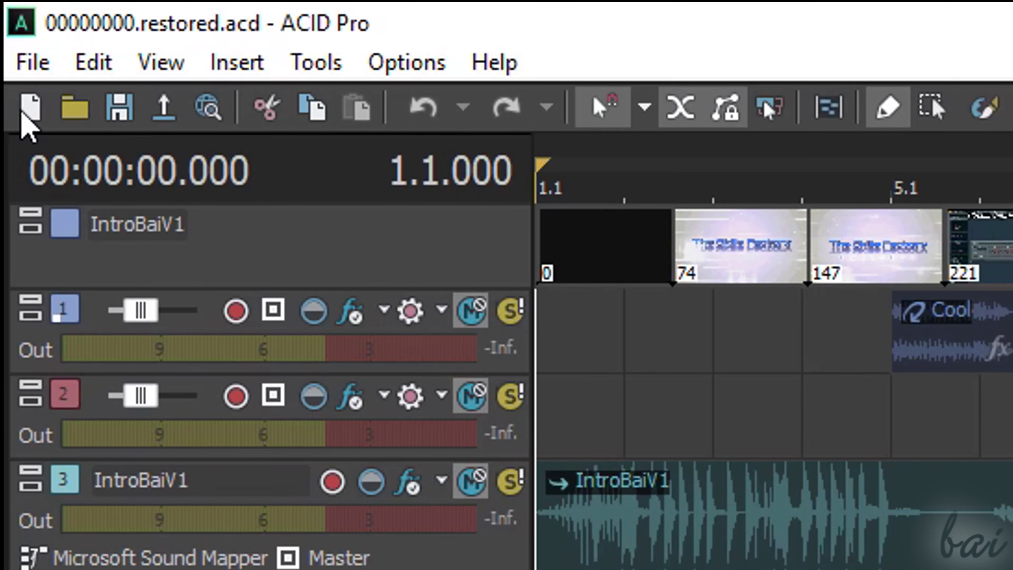
Start a new project and add Beat1.wav, the arditi MIDI file and IntroBaiV1.wmv as tracks
left_click(29, 109)
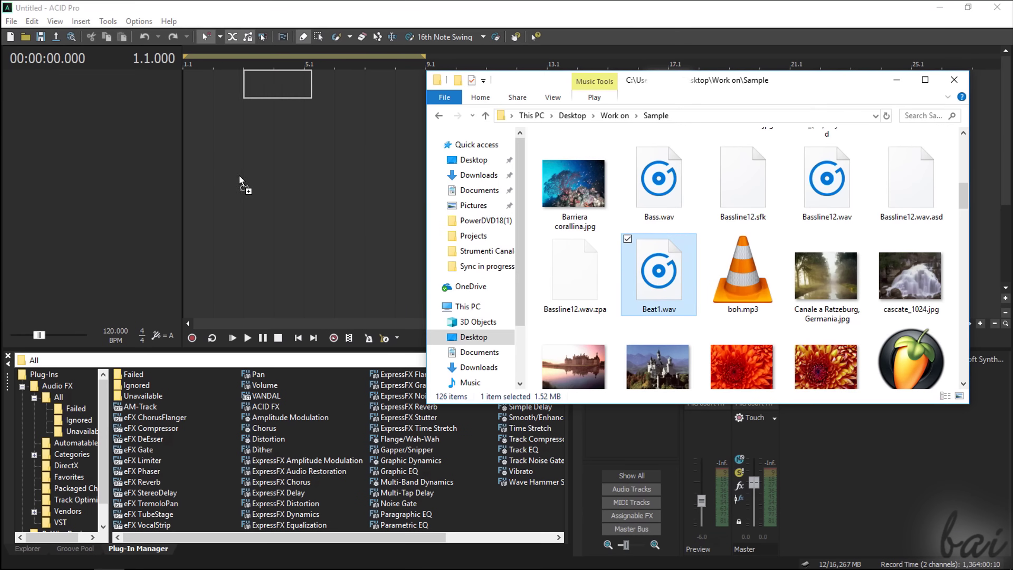
left_click_drag(235, 148, 205, 148)
left_click_drag(205, 148, 205, 147)
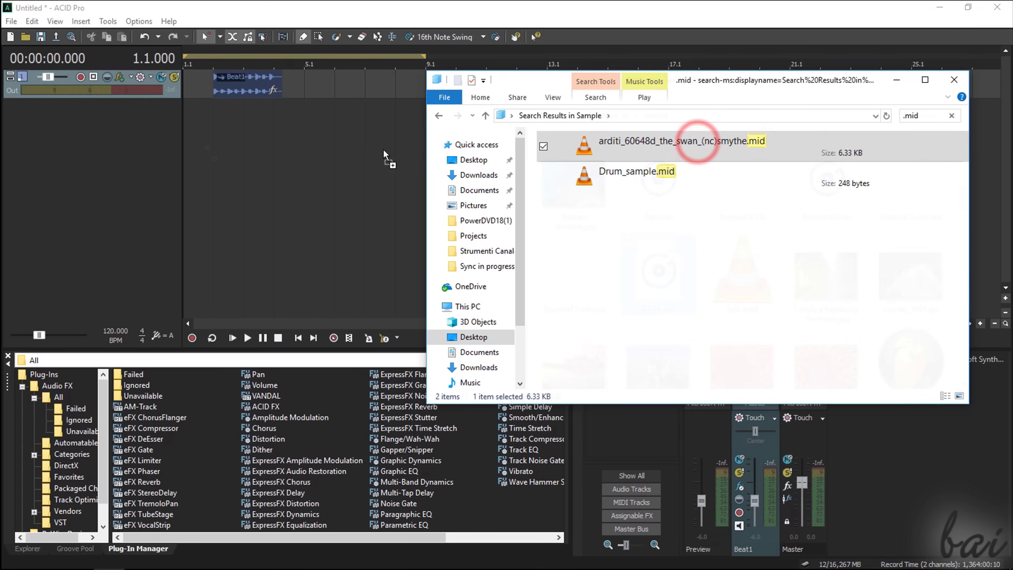
left_click_drag(689, 145, 238, 140)
left_click(562, 238)
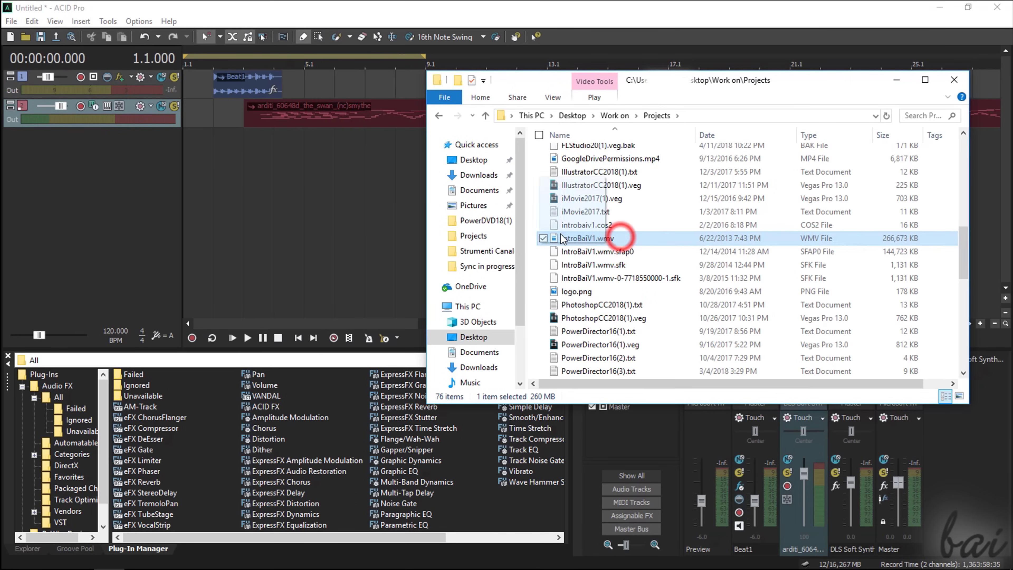
left_click_drag(562, 239, 220, 158)
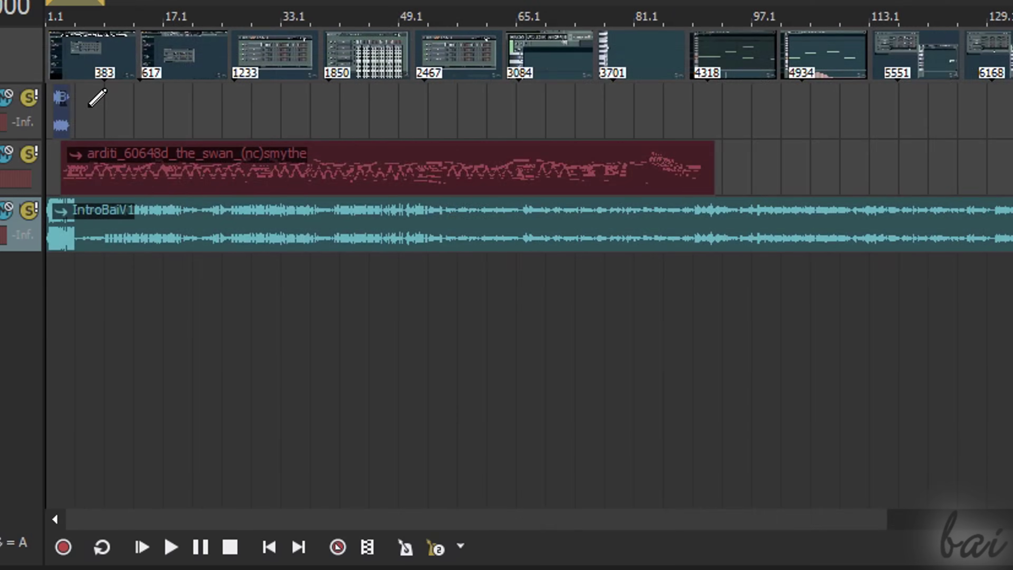
scroll(149, 174, "up", 4)
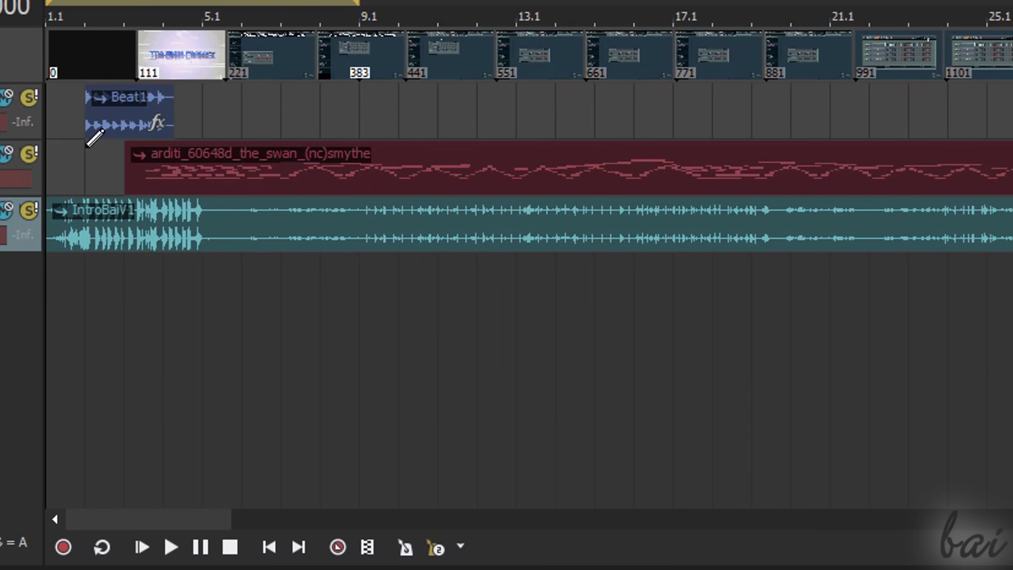
left_click(120, 113)
left_click(281, 229)
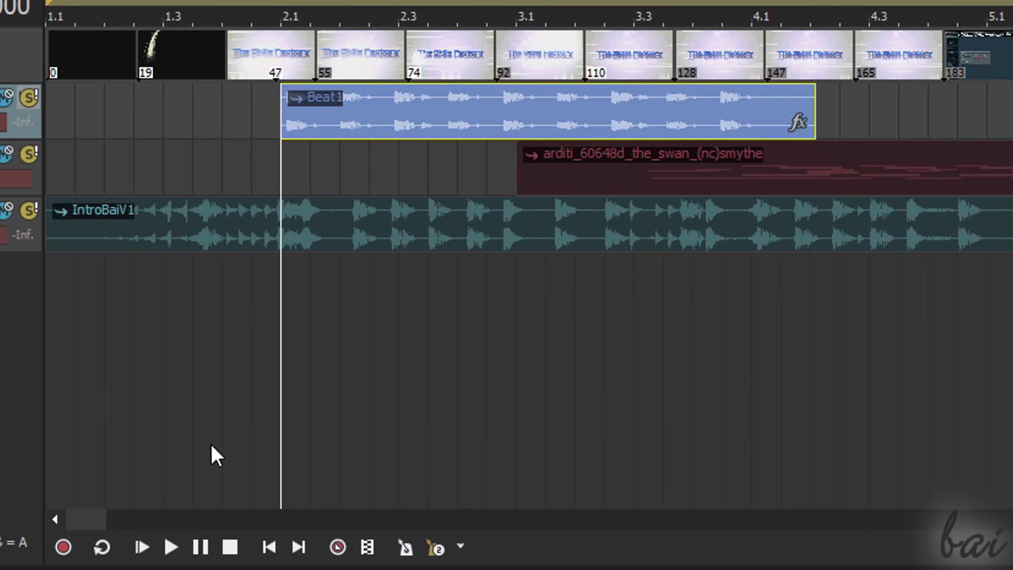
left_click(174, 546)
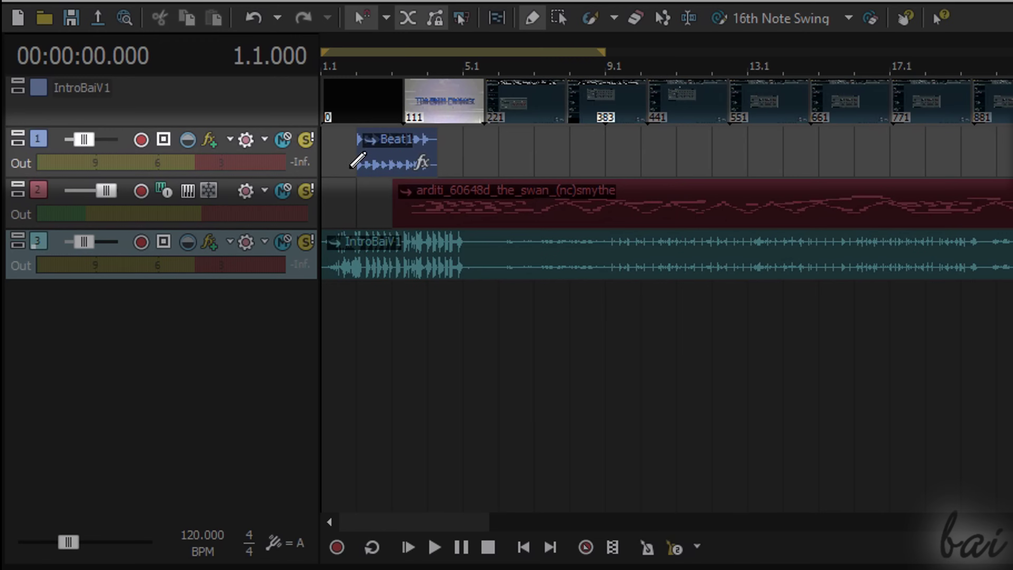
left_click(377, 157)
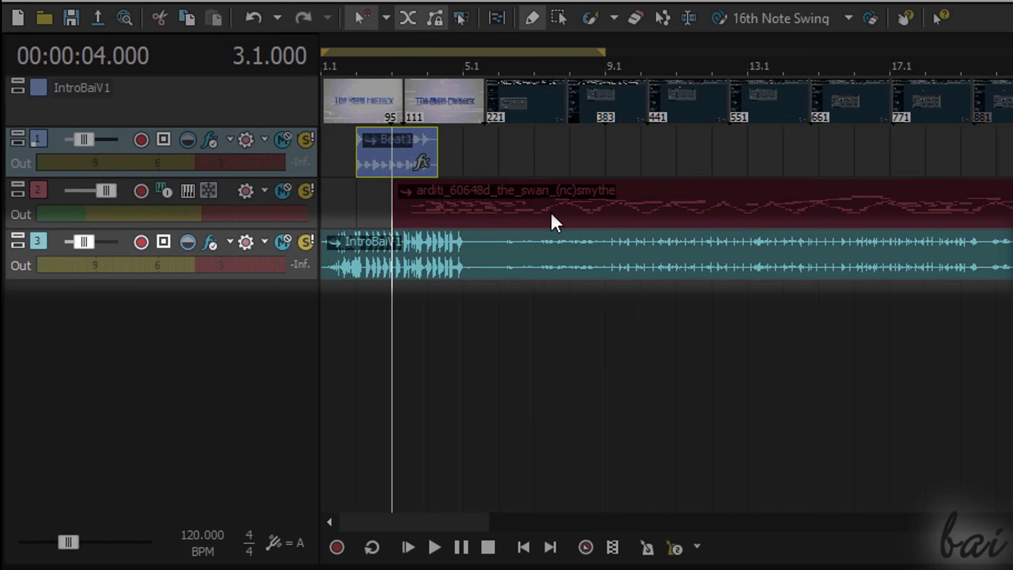
left_click(535, 260)
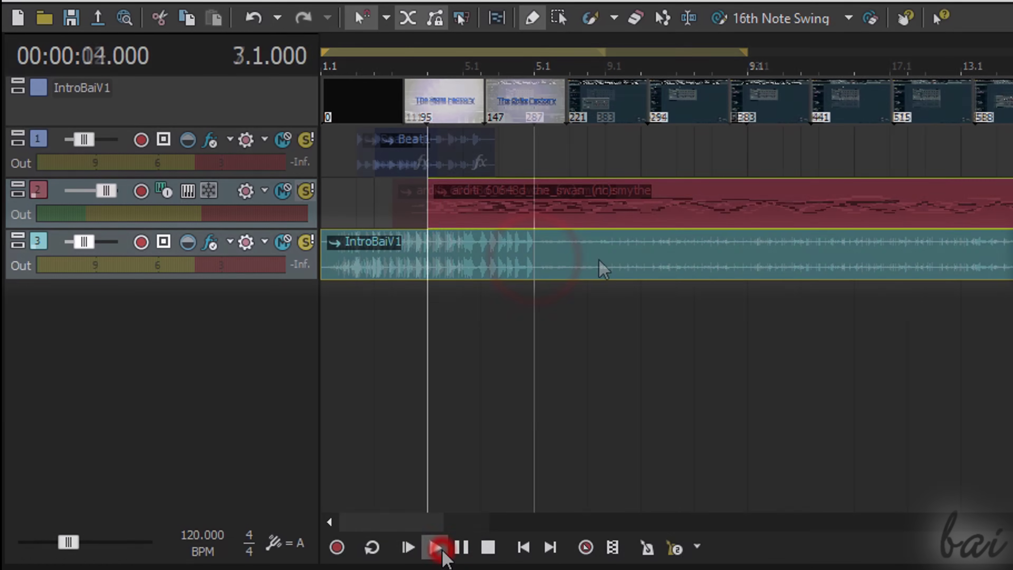
left_click(434, 547)
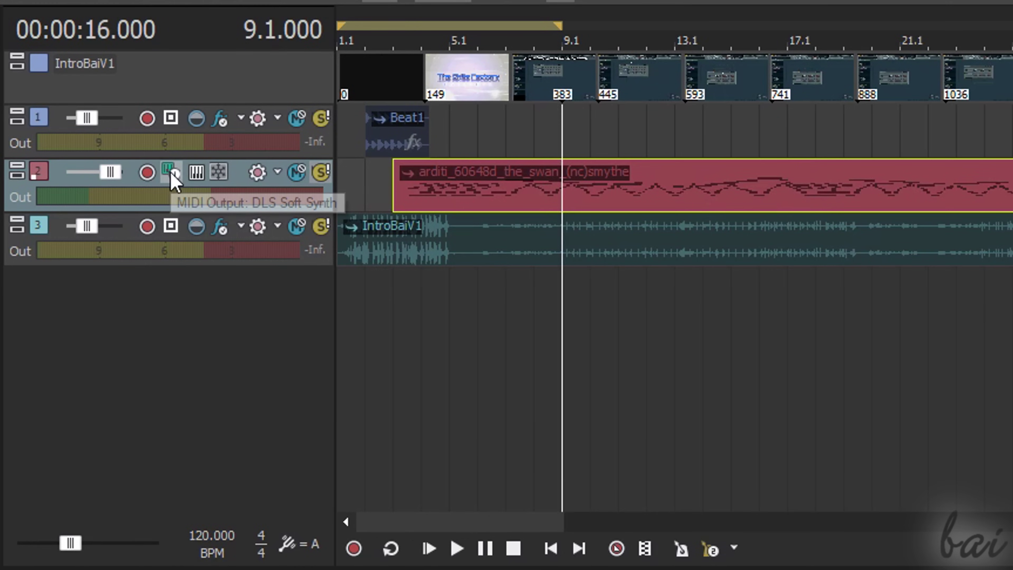
left_click(172, 174)
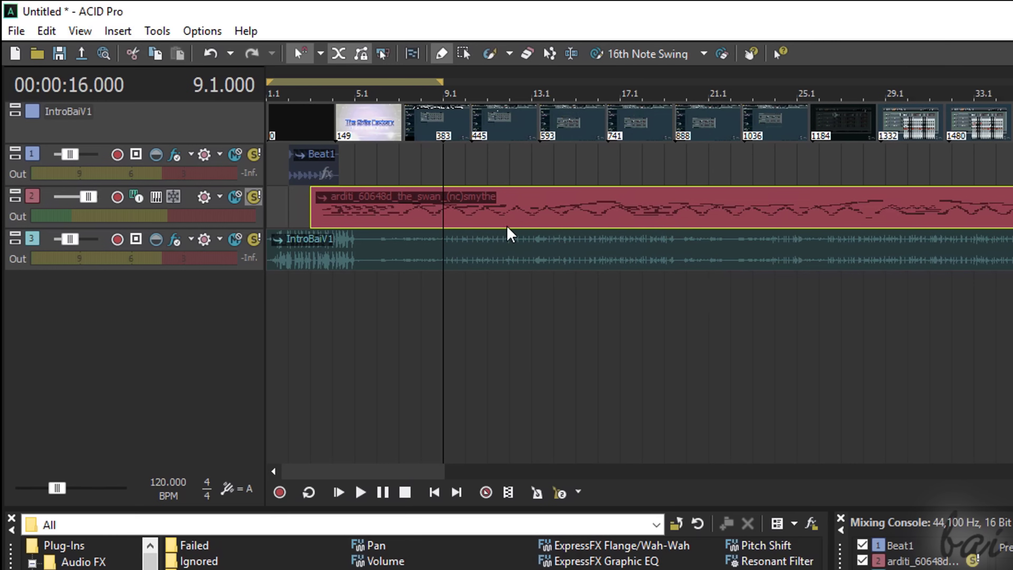
left_click(389, 121)
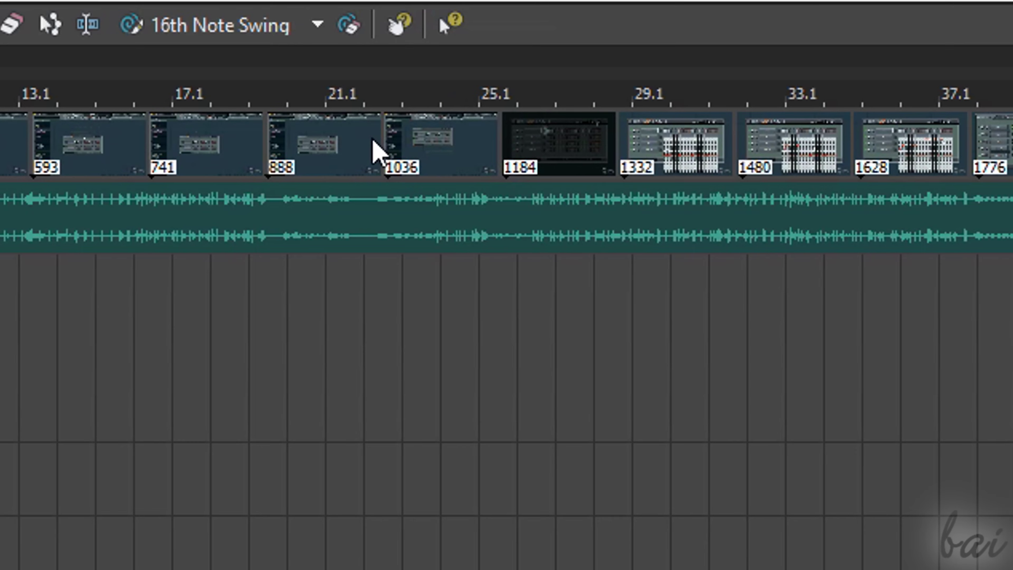
right_click(361, 140)
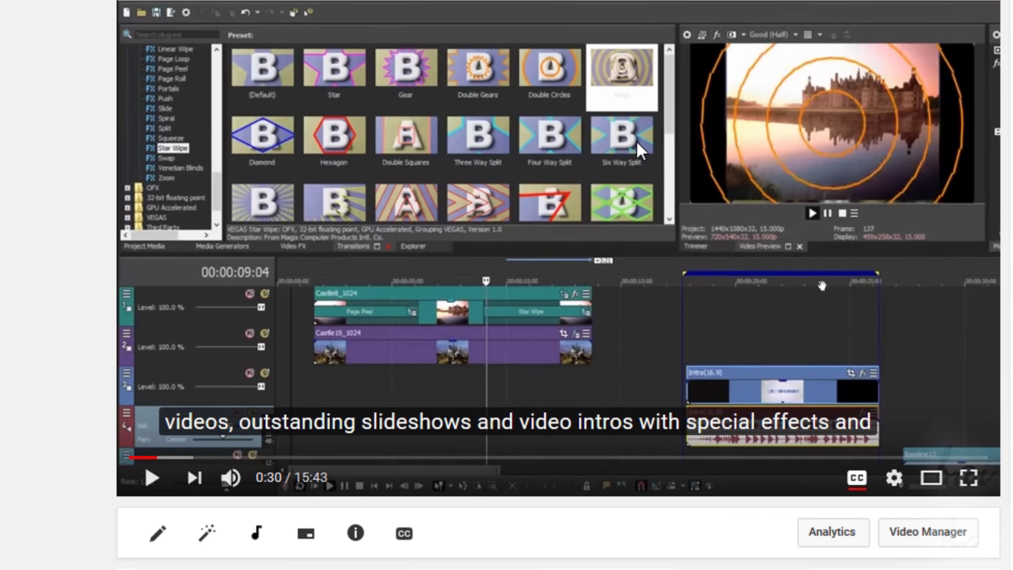
scroll(638, 148, "down", 5)
scroll(645, 125, "down", 5)
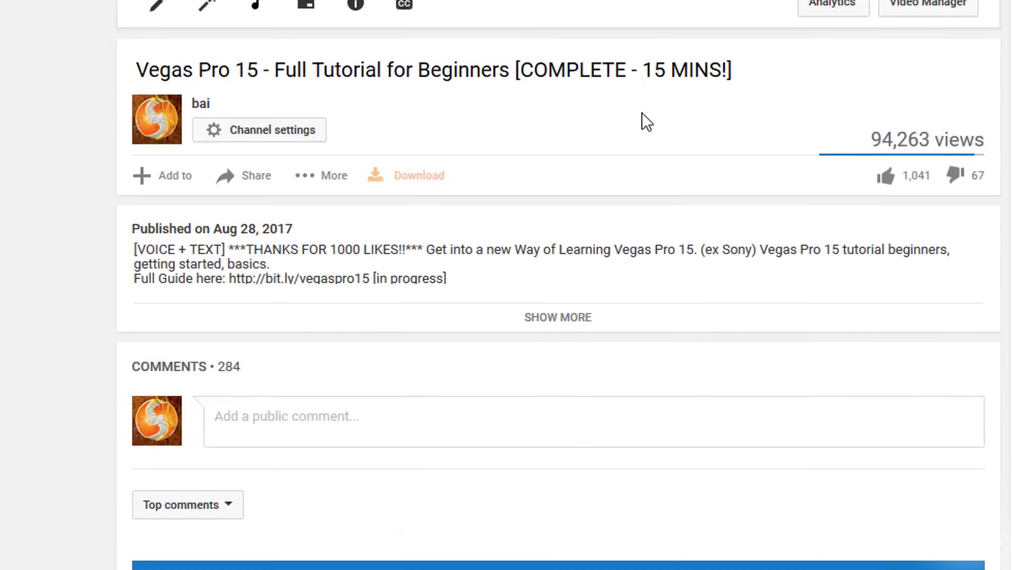
scroll(645, 121, "down", 5)
scroll(645, 121, "down", 5)
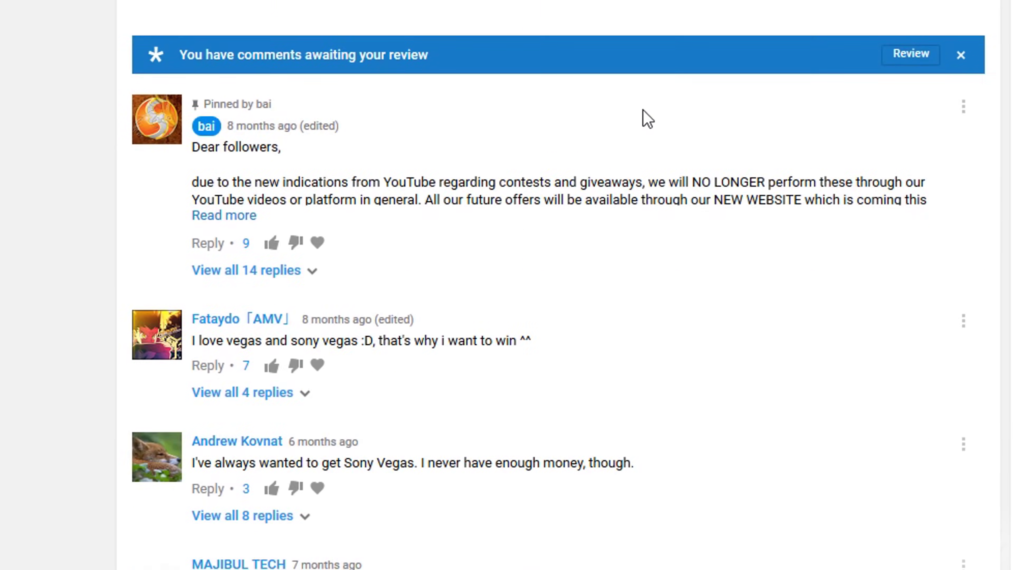
scroll(645, 120, "up", 20)
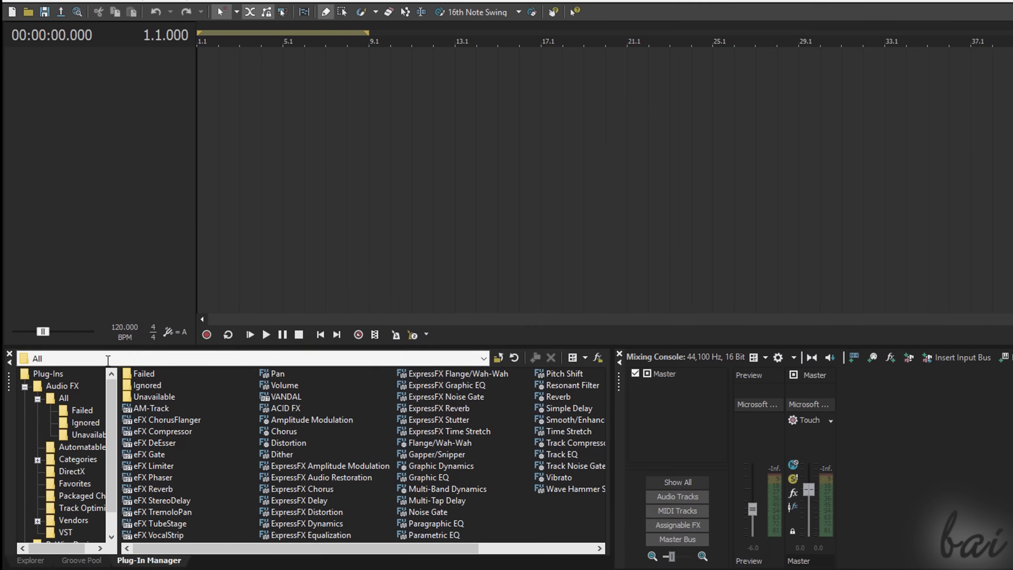
Add Cool.wav from the MAC samples folder, then bring in IntroBaiV1.wmv as video and audio tracks
left_click(29, 560)
left_click(174, 431)
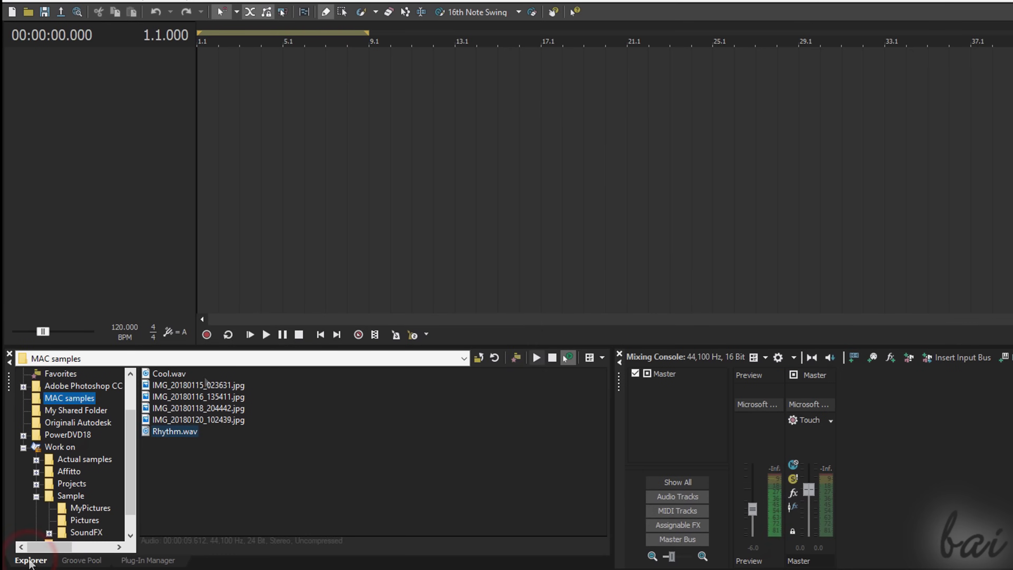
left_click(178, 373)
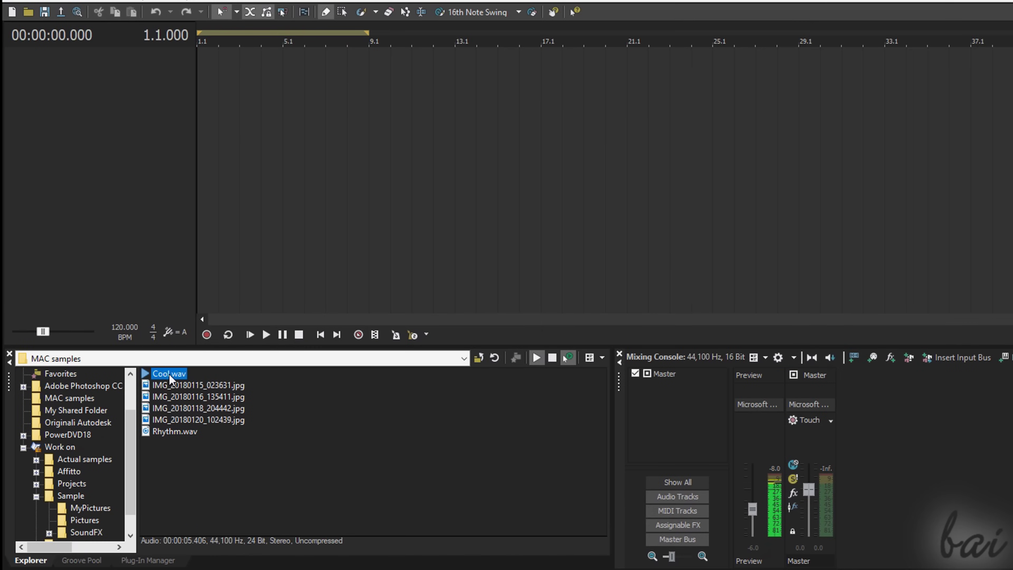
left_click_drag(169, 374, 325, 184)
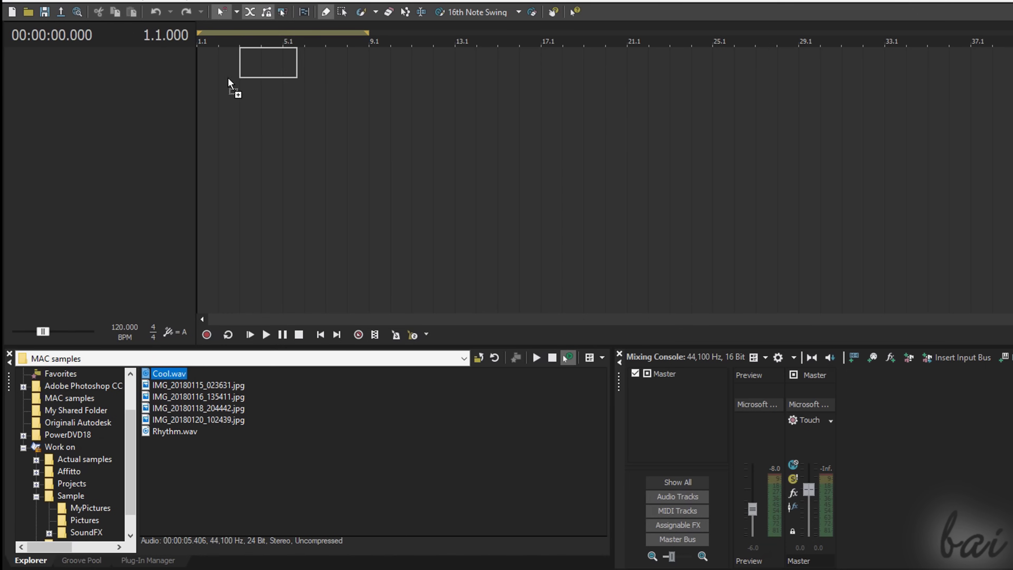
left_click_drag(228, 82, 228, 81)
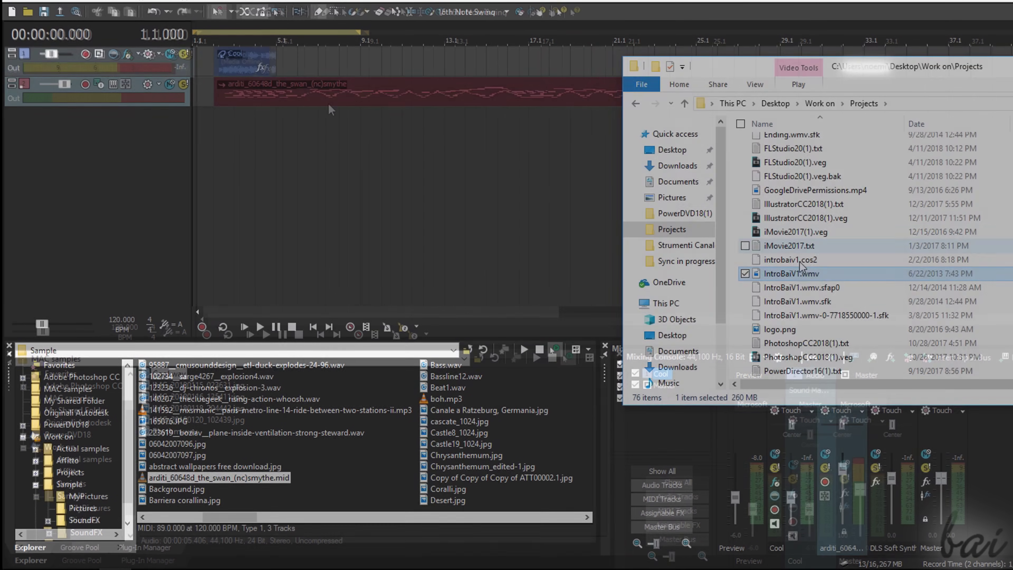
left_click_drag(799, 275, 321, 148)
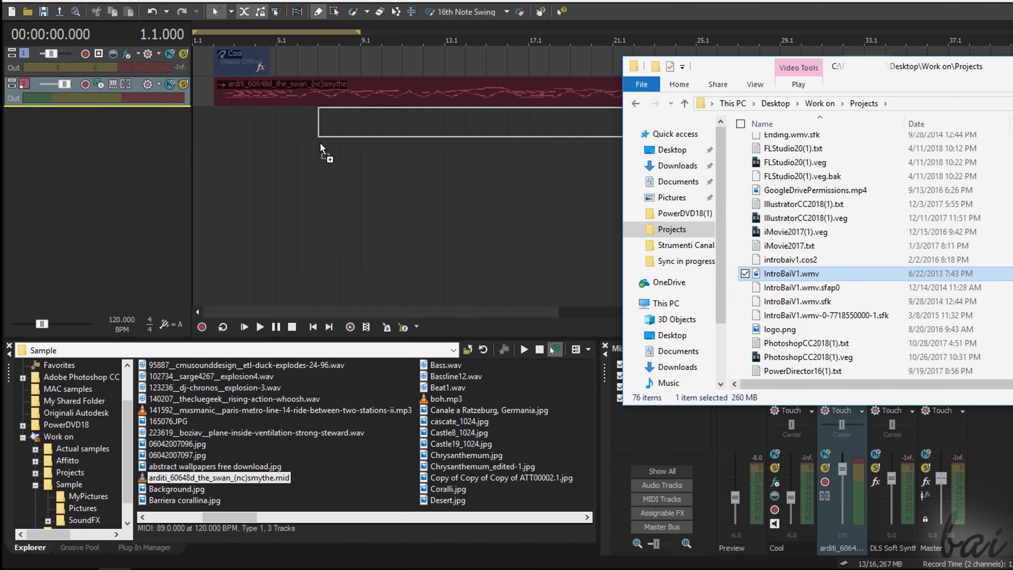
left_click_drag(214, 130, 213, 130)
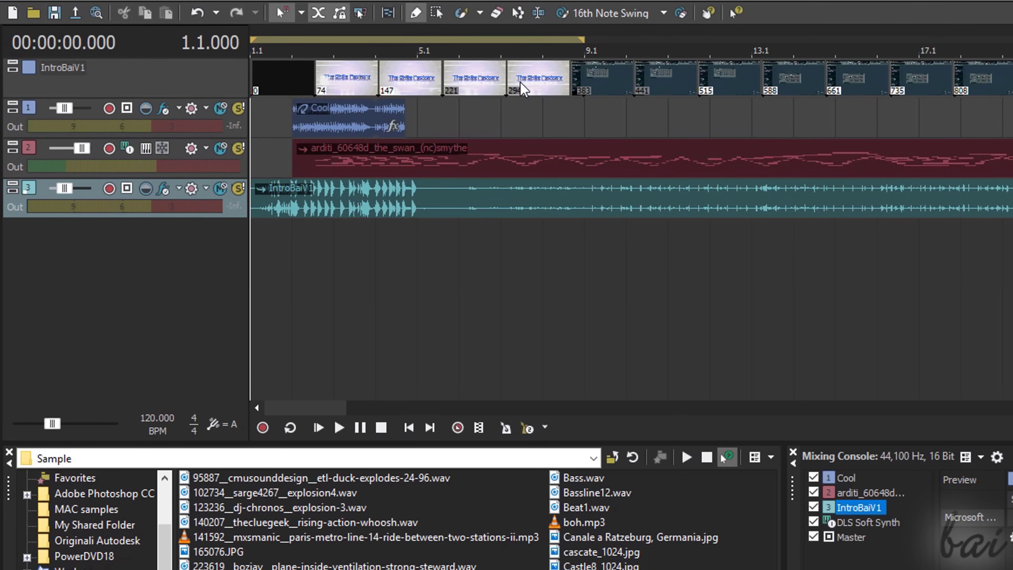
left_click(642, 73)
left_click(339, 108)
left_click(425, 163)
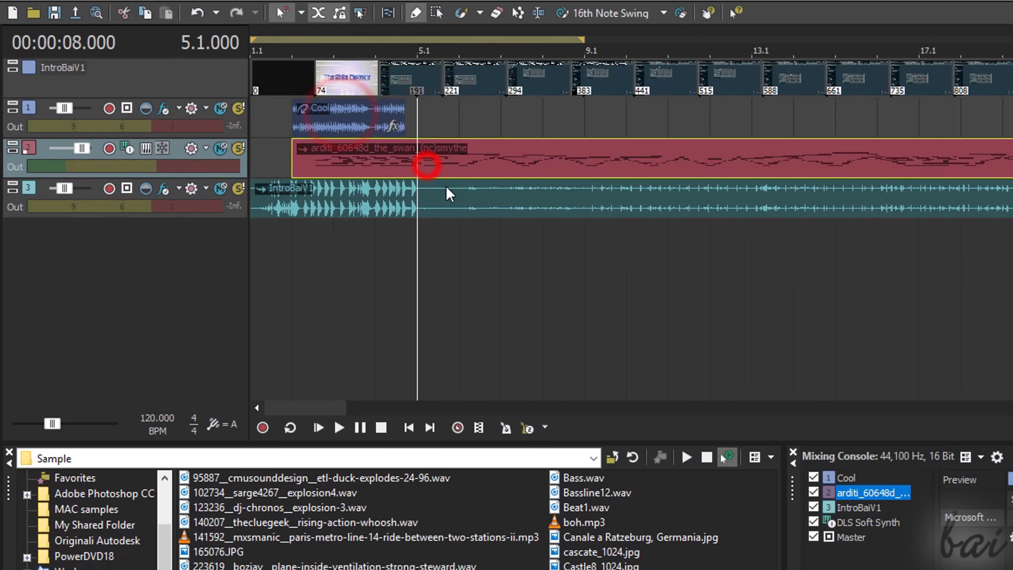
left_click(447, 201)
left_click(339, 118)
scroll(339, 118, "up", 4)
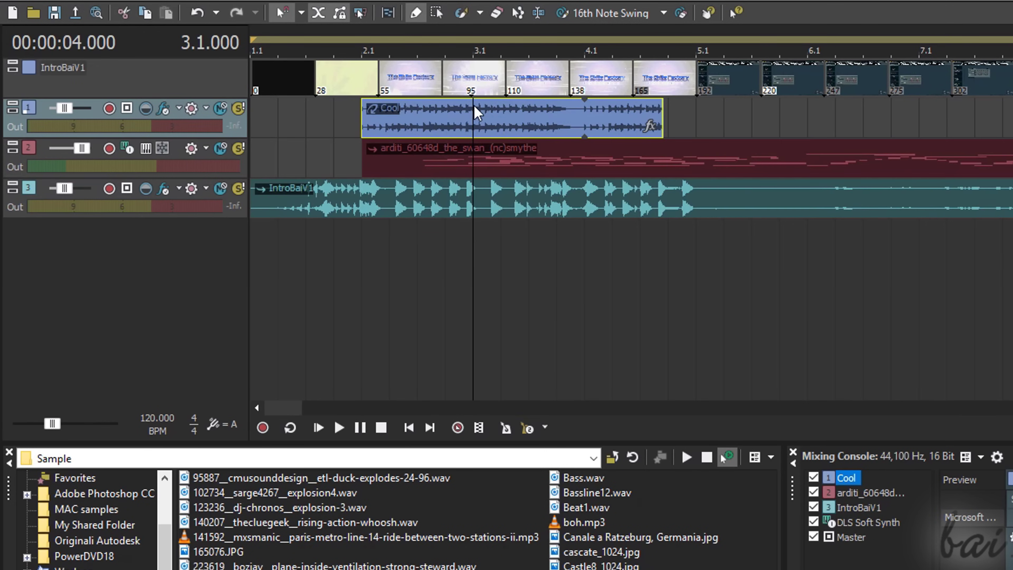
left_click(549, 214)
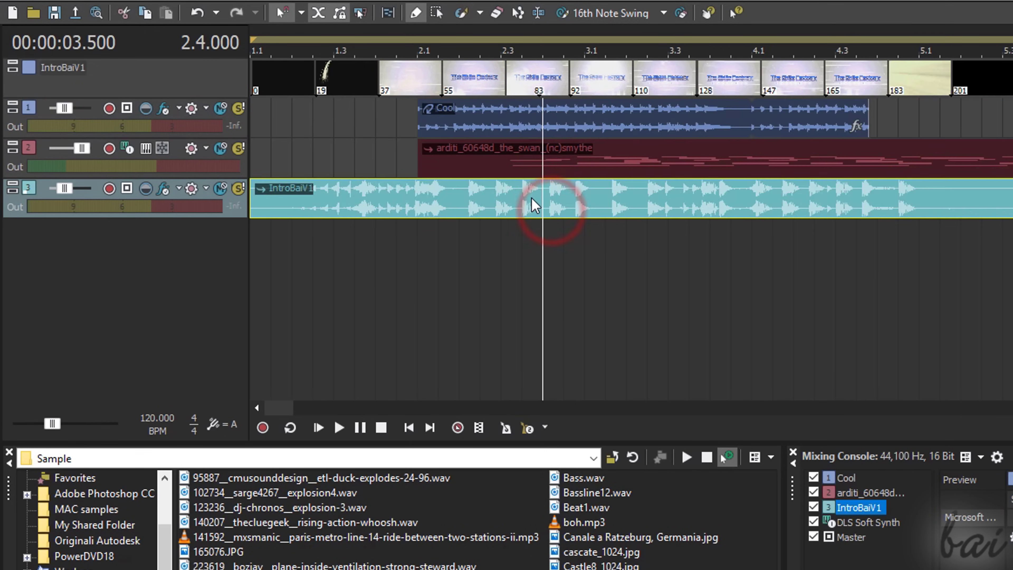
scroll(536, 205, "down", 2)
scroll(534, 205, "down", 4)
left_click(334, 160)
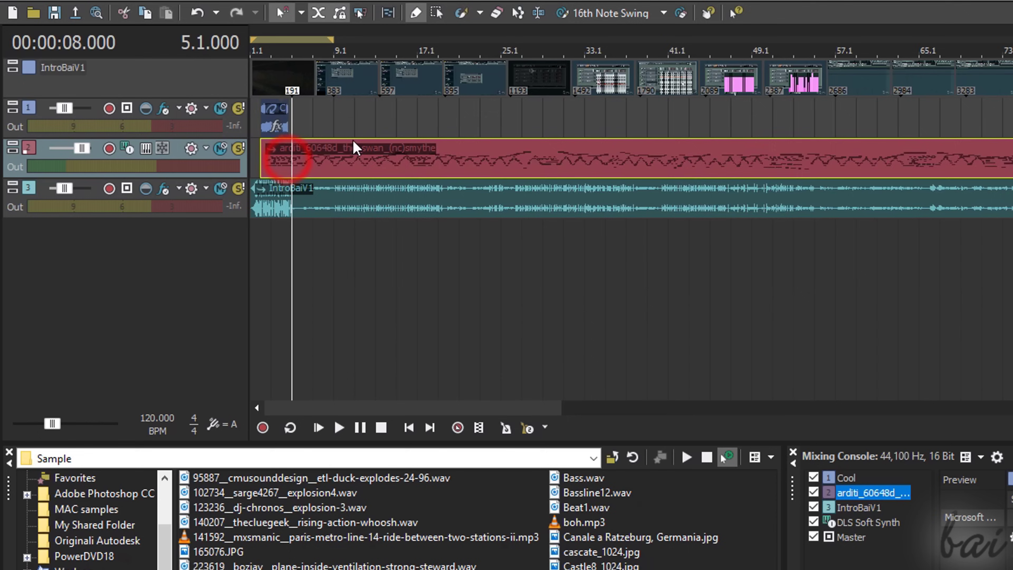
left_click(560, 78)
scroll(615, 93, "down", 2)
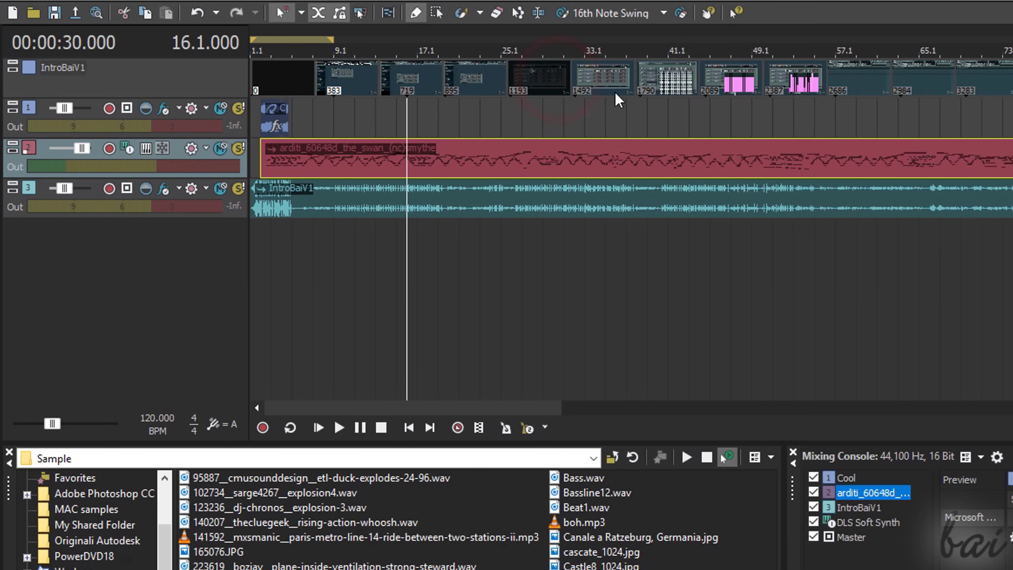
scroll(682, 84, "up", 5)
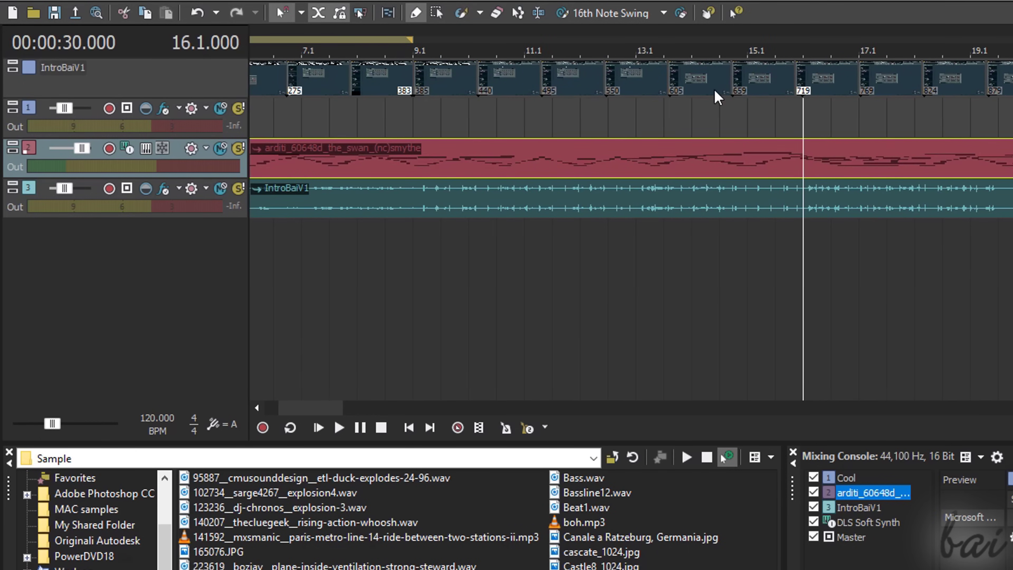
scroll(734, 103, "down", 6)
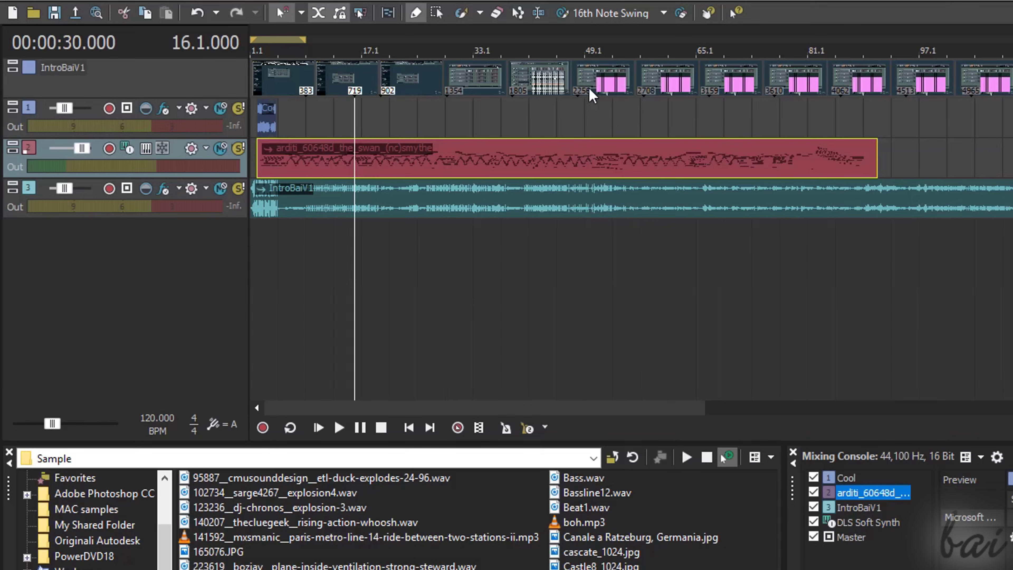
left_click(891, 157)
scroll(439, 172, "down", 3)
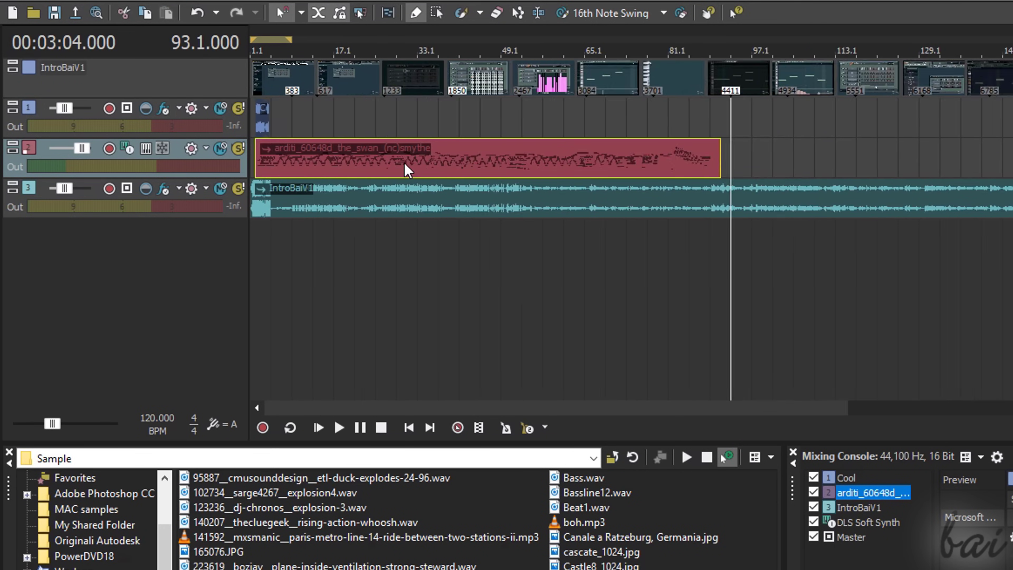
scroll(687, 172, "up", 5)
scroll(787, 171, "up", 6)
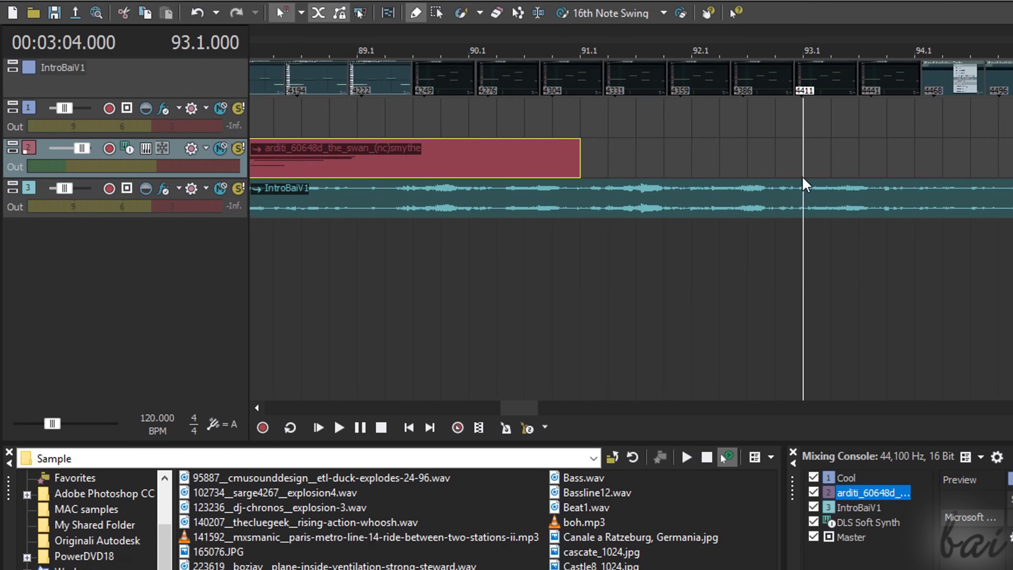
scroll(787, 176, "down", 11)
scroll(788, 191, "up", 6)
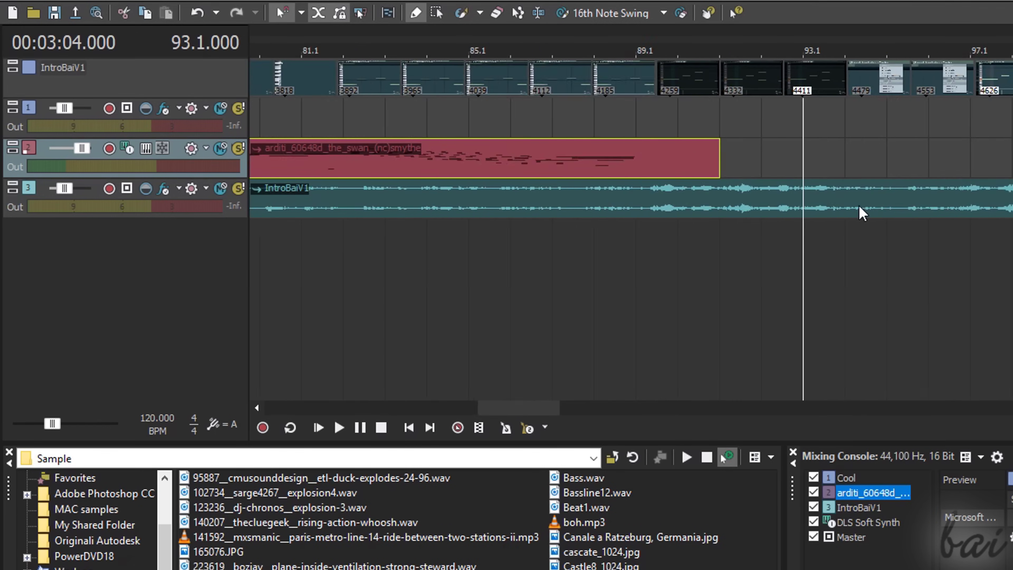
scroll(820, 199, "down", 1)
scroll(821, 199, "up", 1)
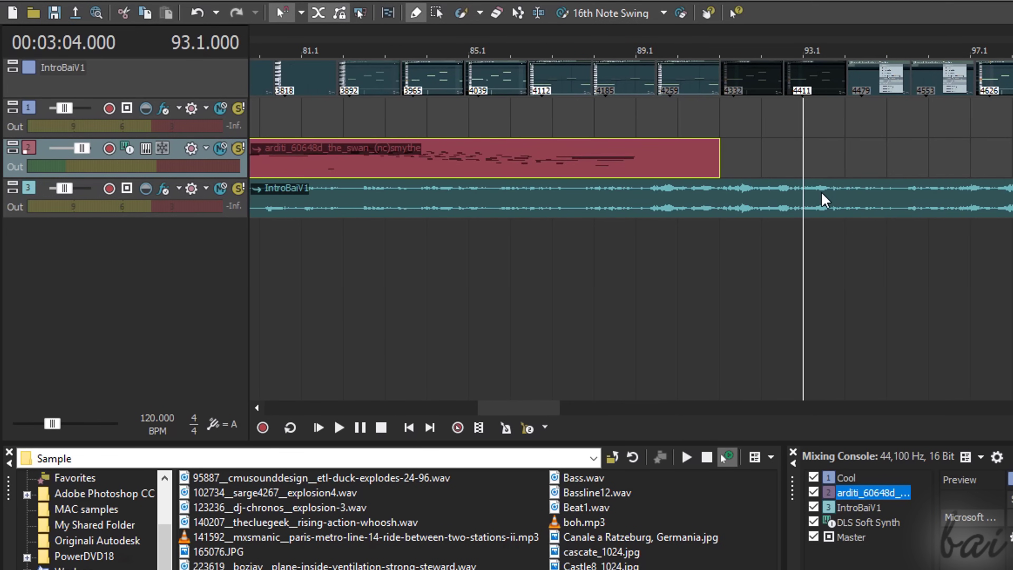
scroll(802, 191, "right", 10)
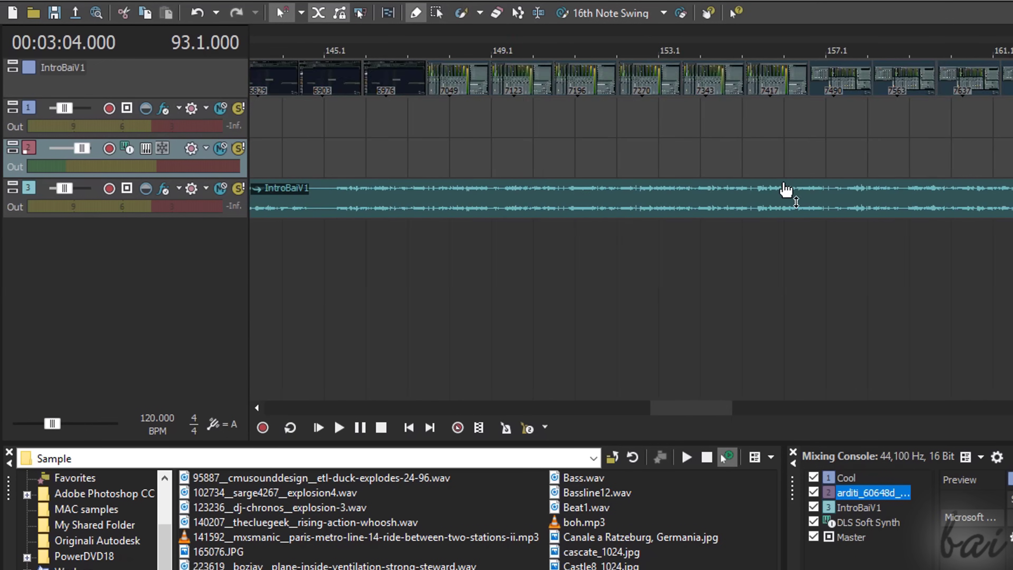
scroll(797, 195, "left", 20)
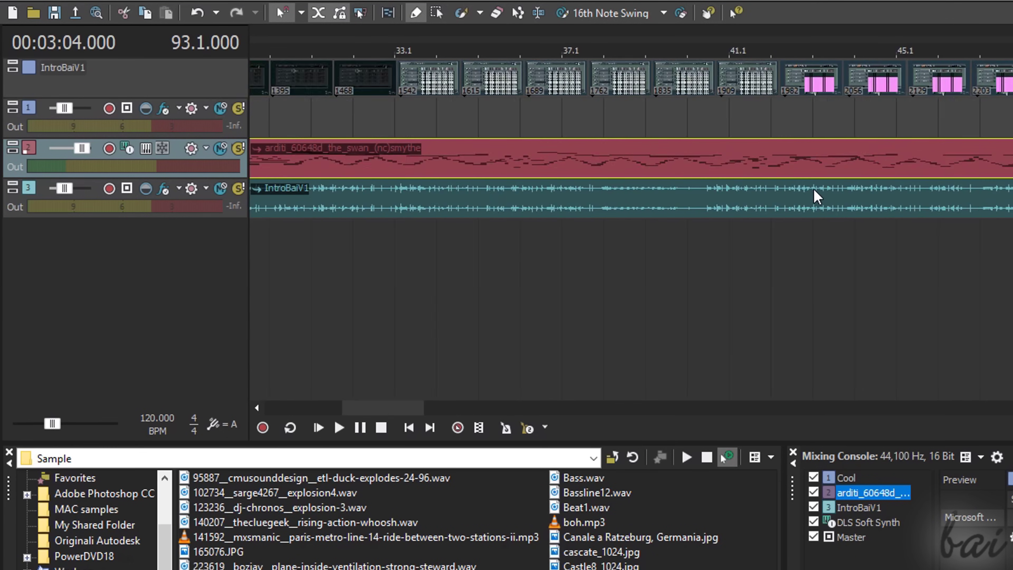
left_click(478, 203)
scroll(520, 207, "down", 3)
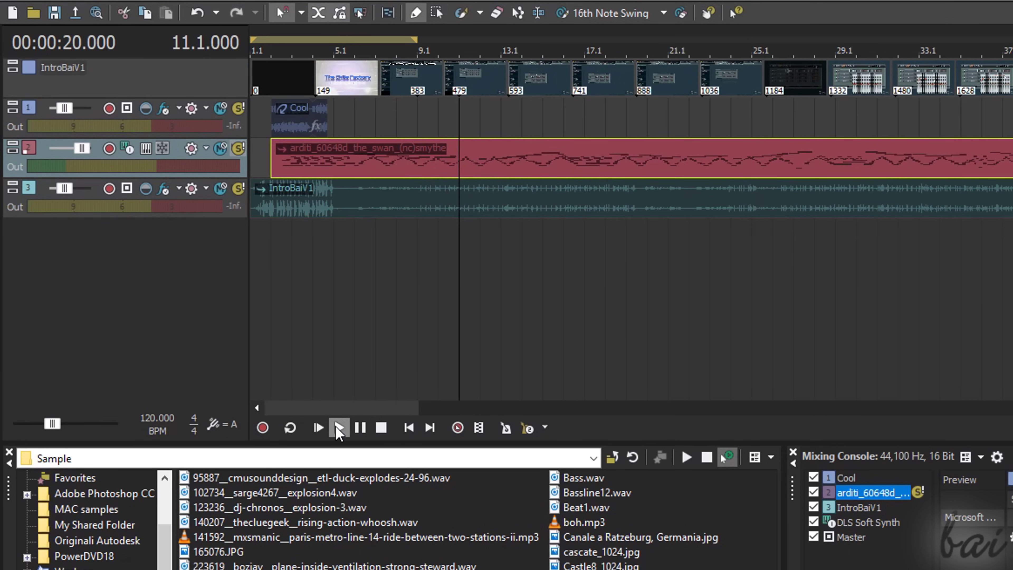
left_click(338, 428)
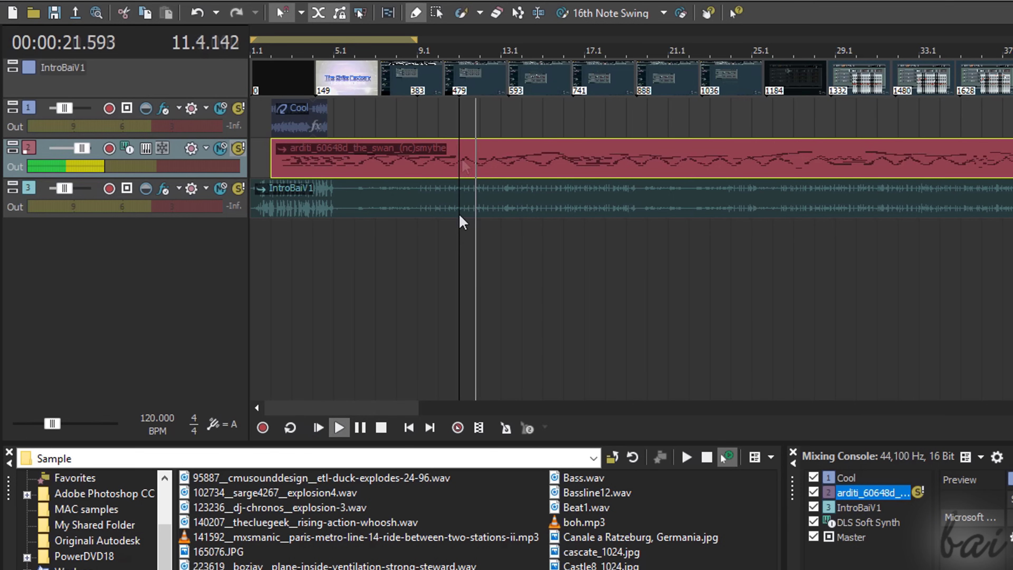
key("space")
key("space")
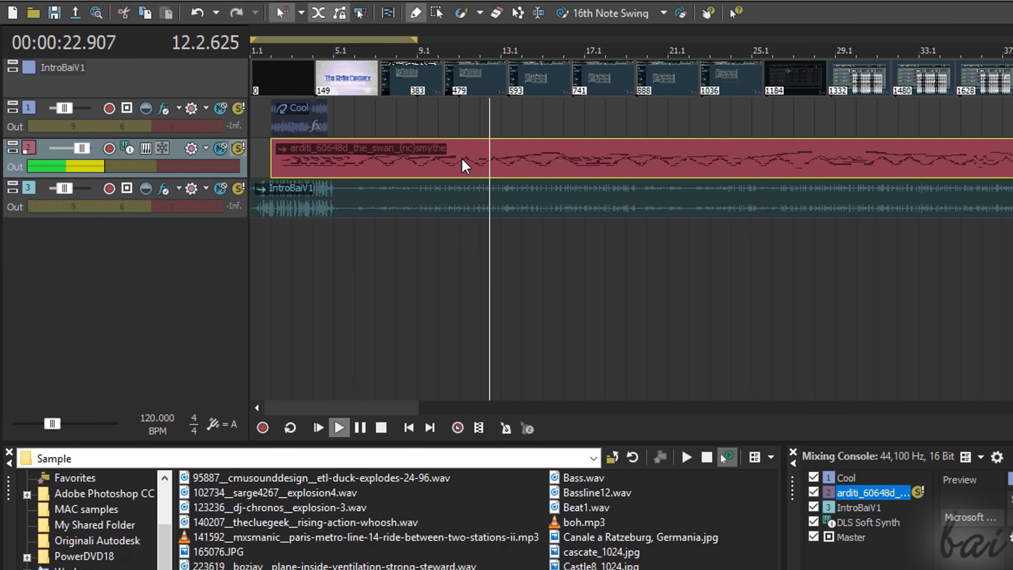
key("Return")
key("Return")
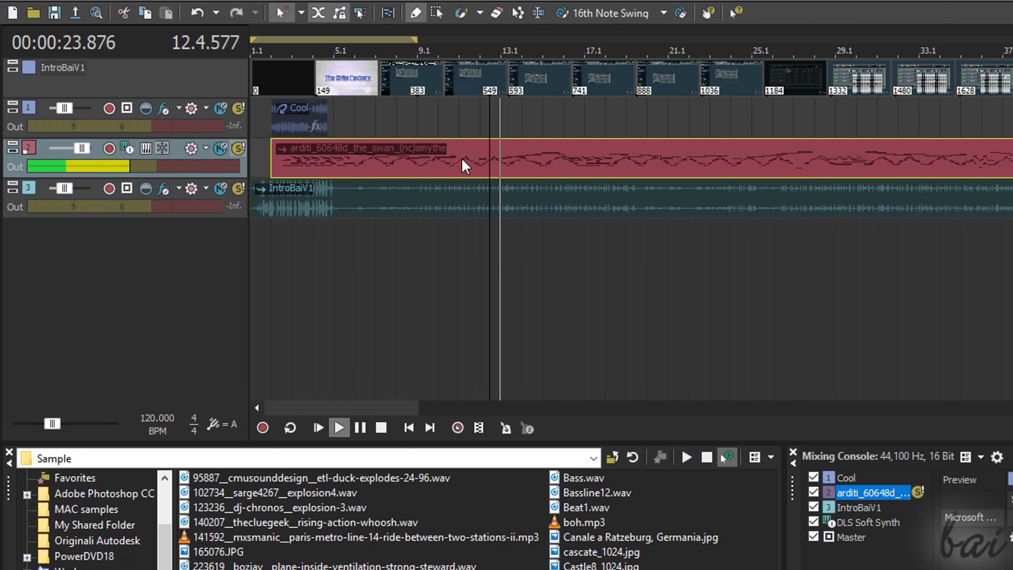
key("space")
key("space")
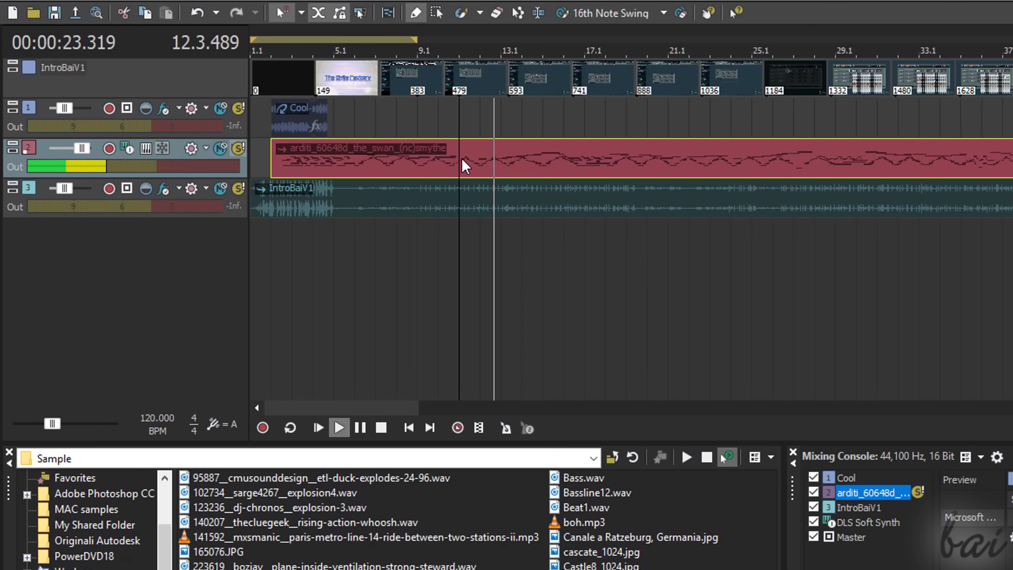
key("space")
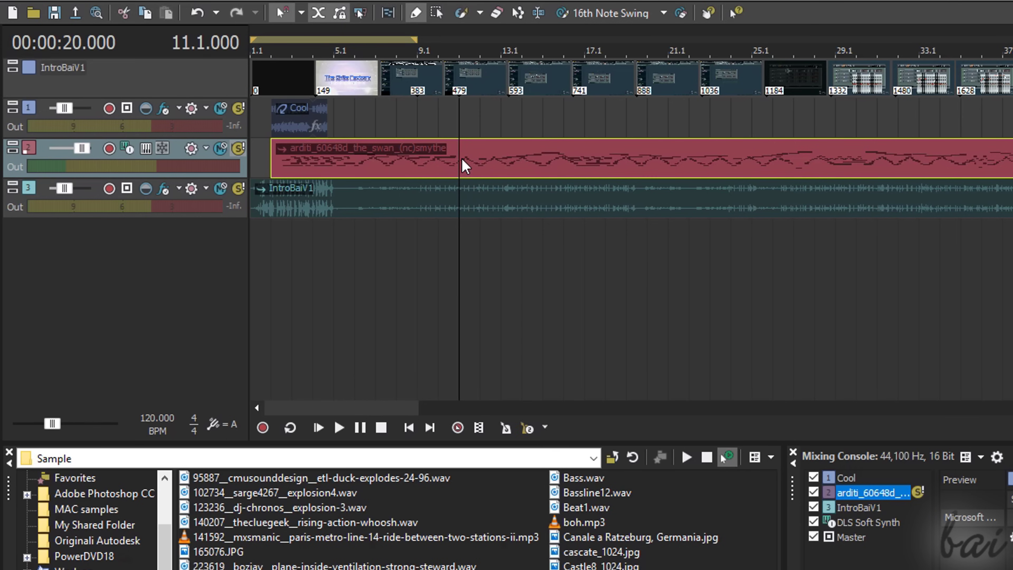
key("space")
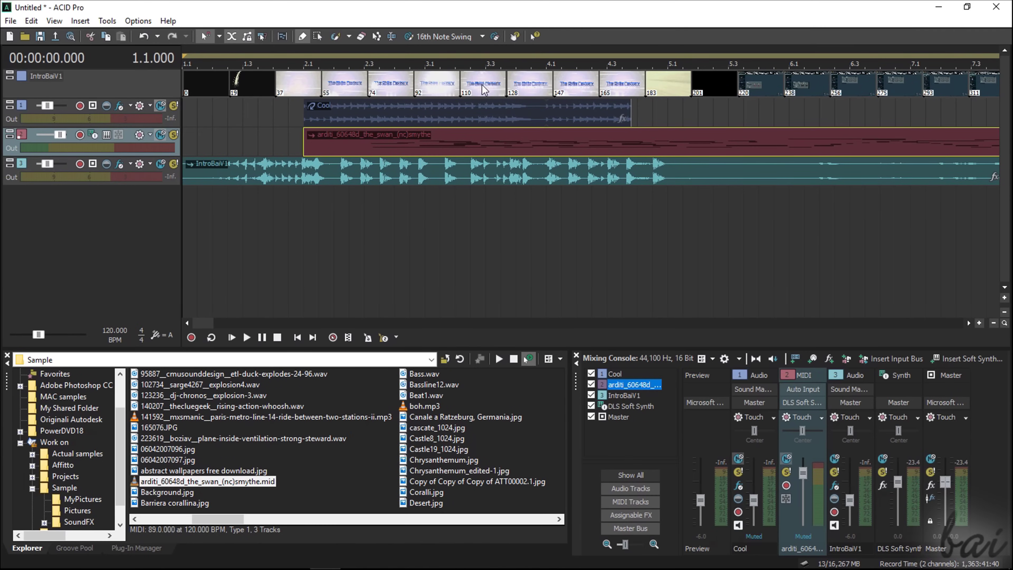
Show the Video Preview panel from the View menu
left_click(54, 21)
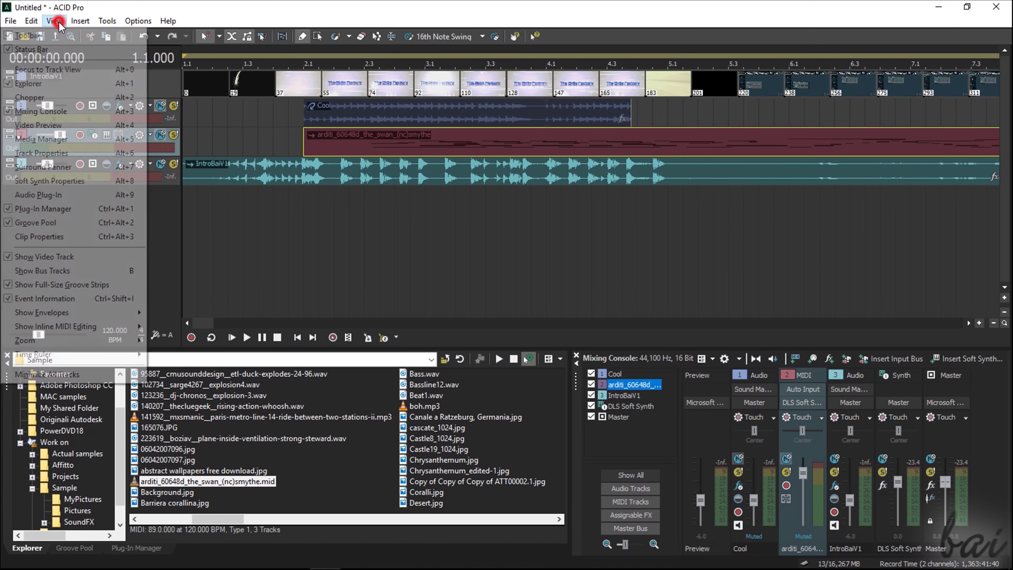
left_click(40, 125)
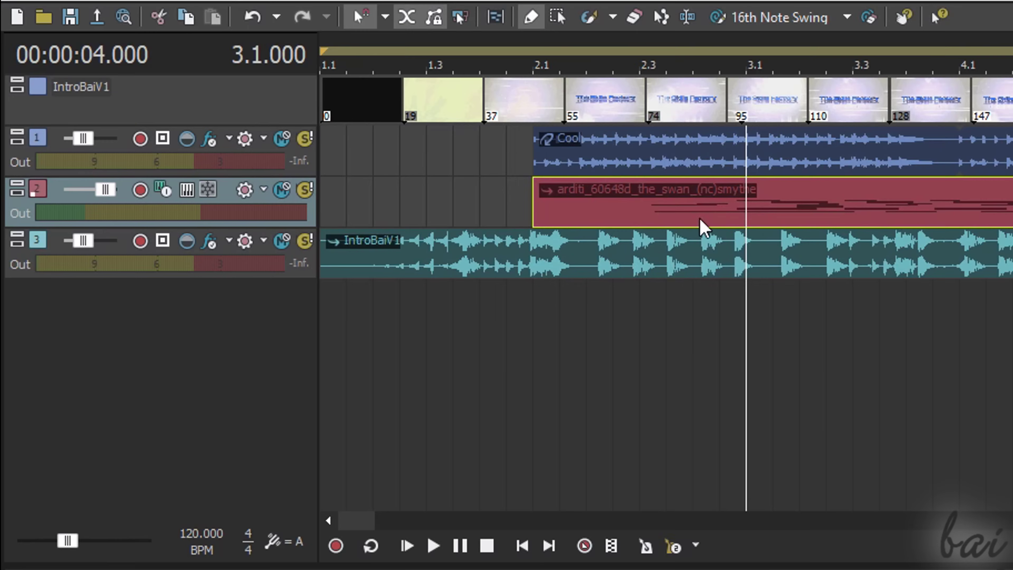
left_click(403, 152)
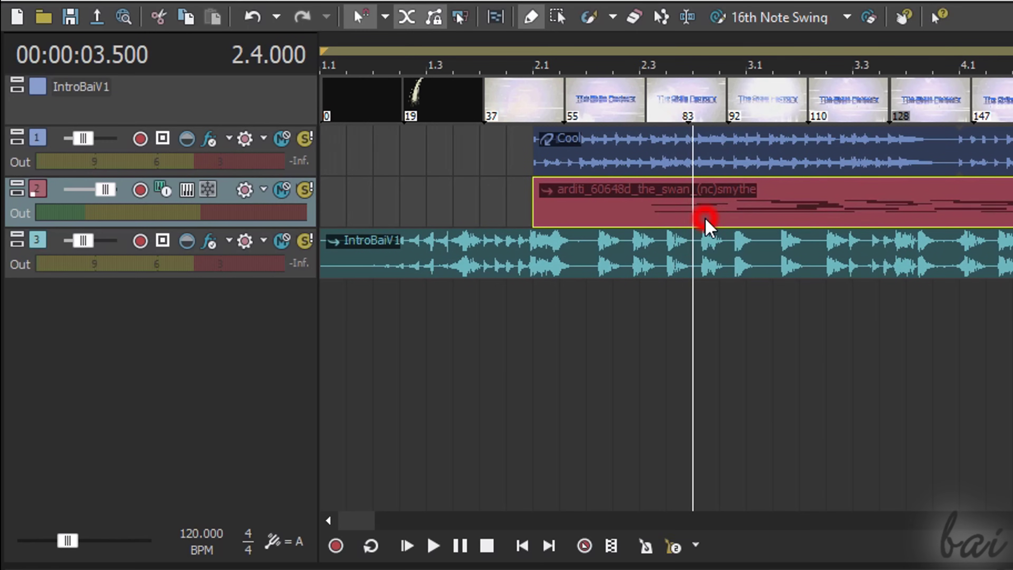
left_click(639, 215)
left_click(609, 215)
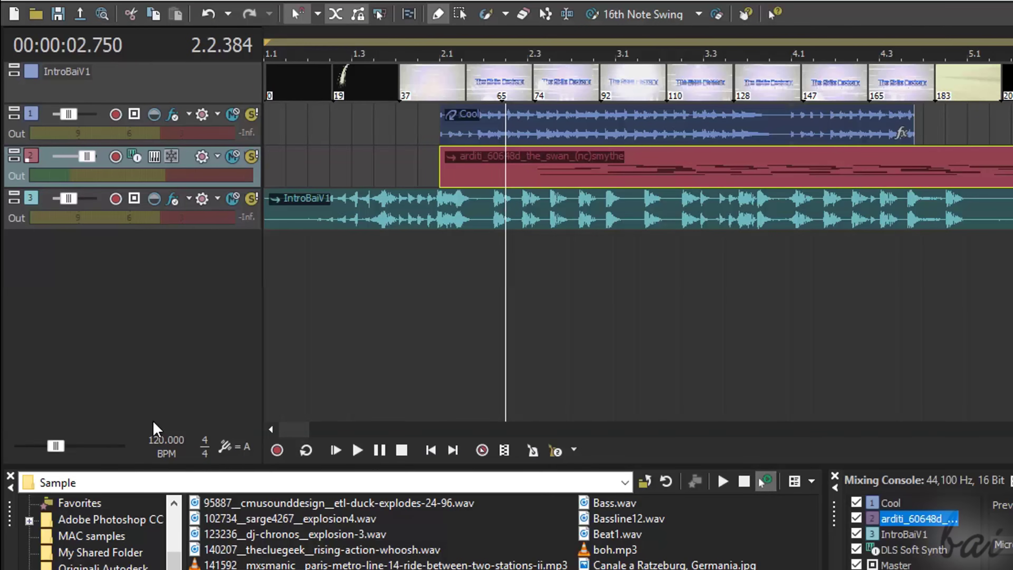
left_click(207, 446)
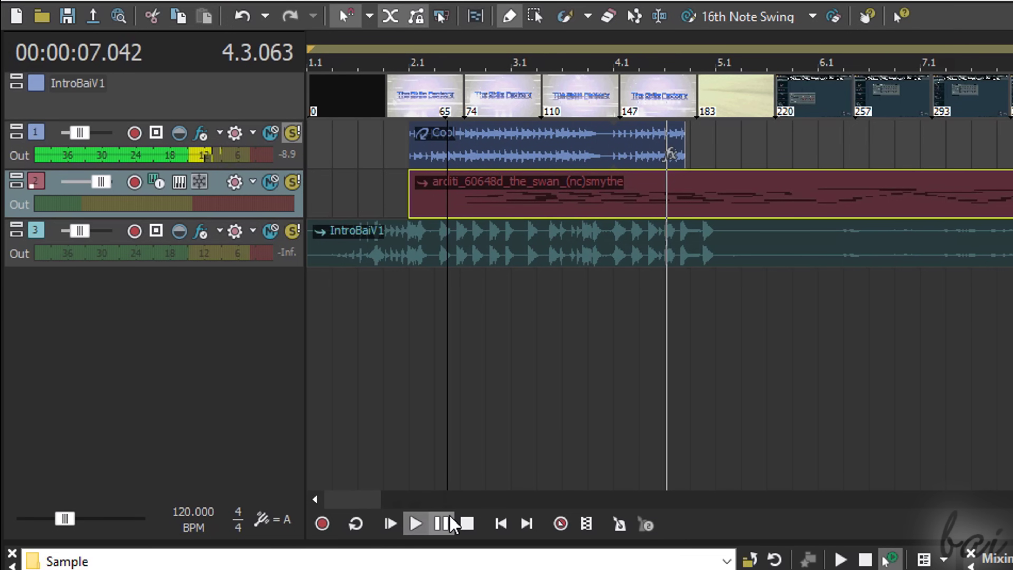
left_click(451, 518)
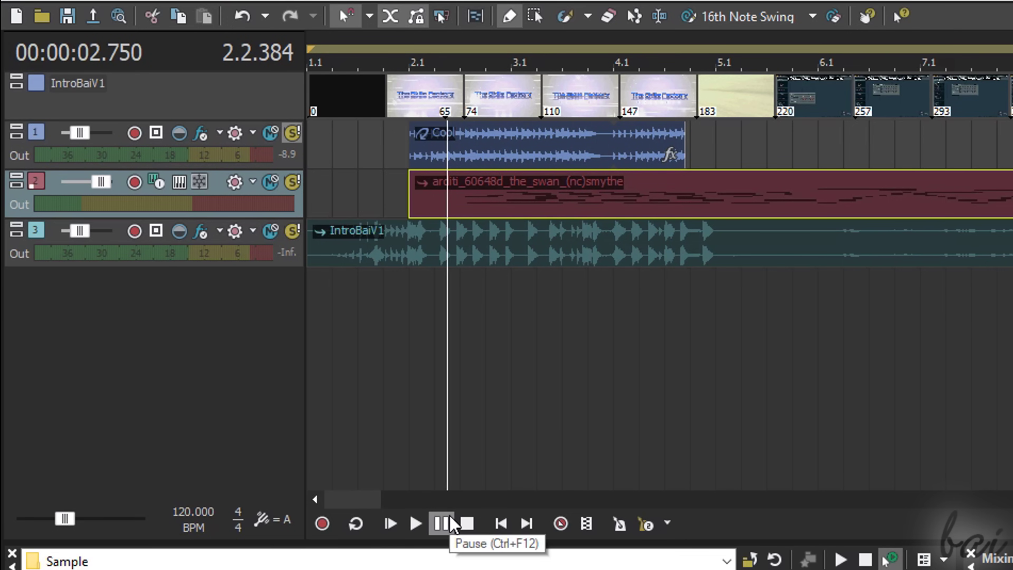
Raise the tempo to about 183 BPM for a test playback, then lower it to 70 BPM
left_click_drag(62, 520, 124, 527)
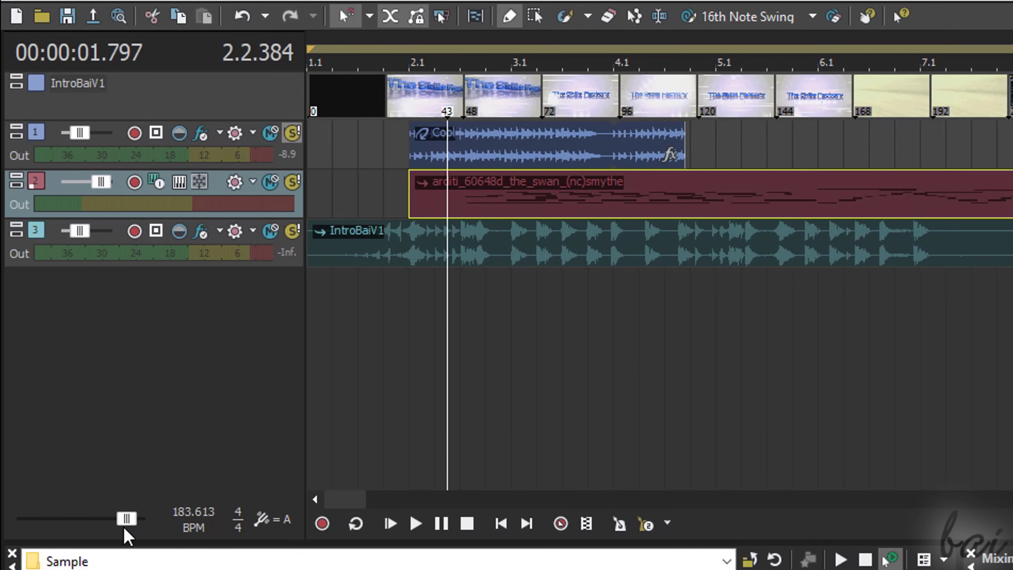
key("space")
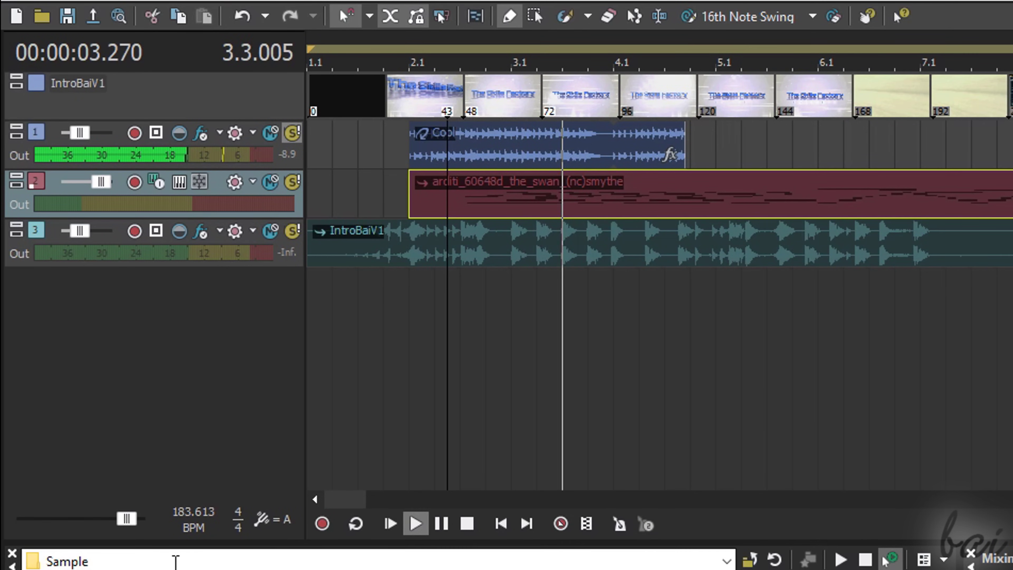
key("space")
left_click(124, 519)
left_click_drag(125, 525, 65, 547)
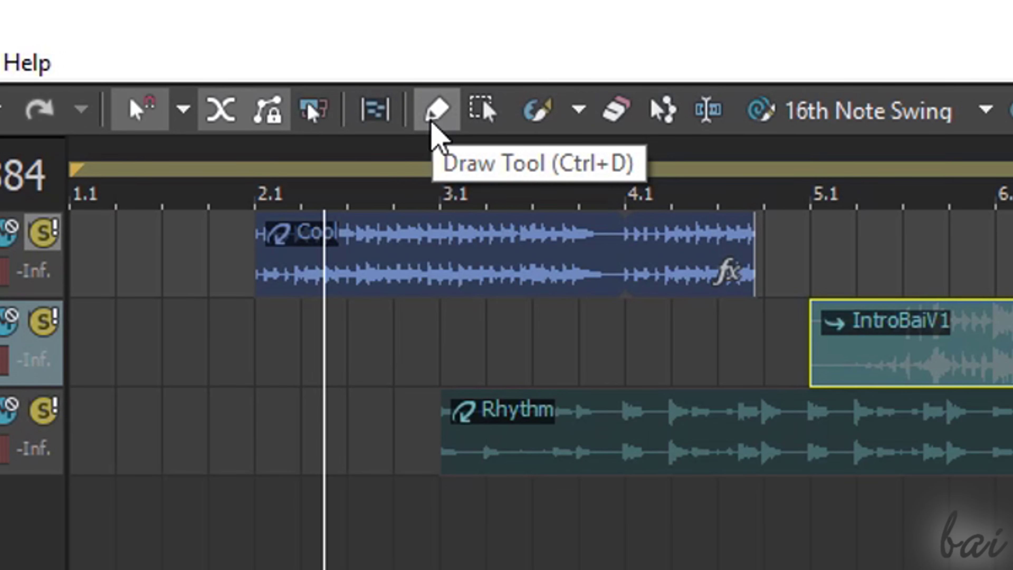
With the Draw Tool, move IntroBaiV1 earlier and trim it to end around bar 8
left_click(868, 421)
left_click(971, 337)
left_click(614, 124)
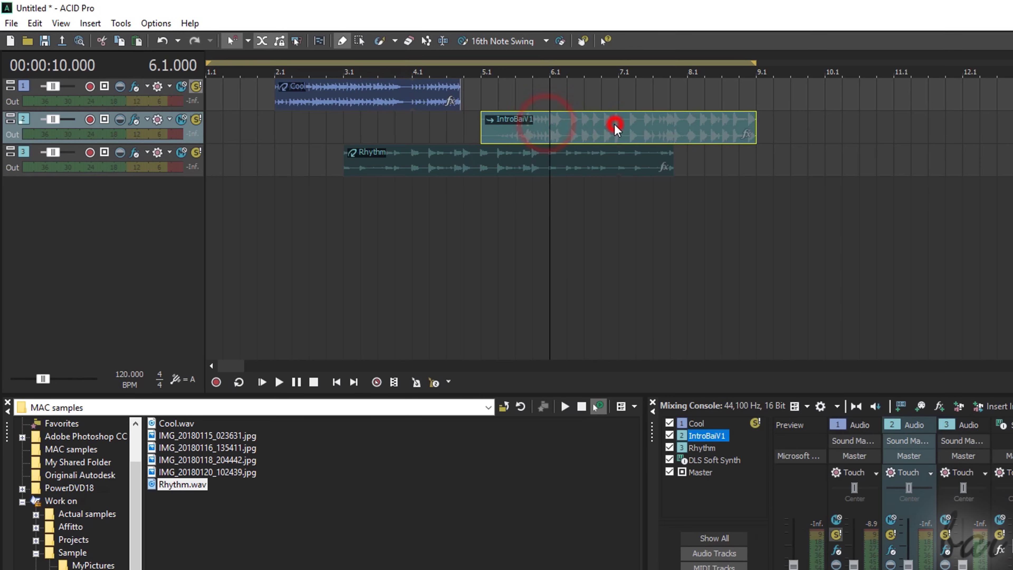
left_click_drag(614, 124, 735, 137)
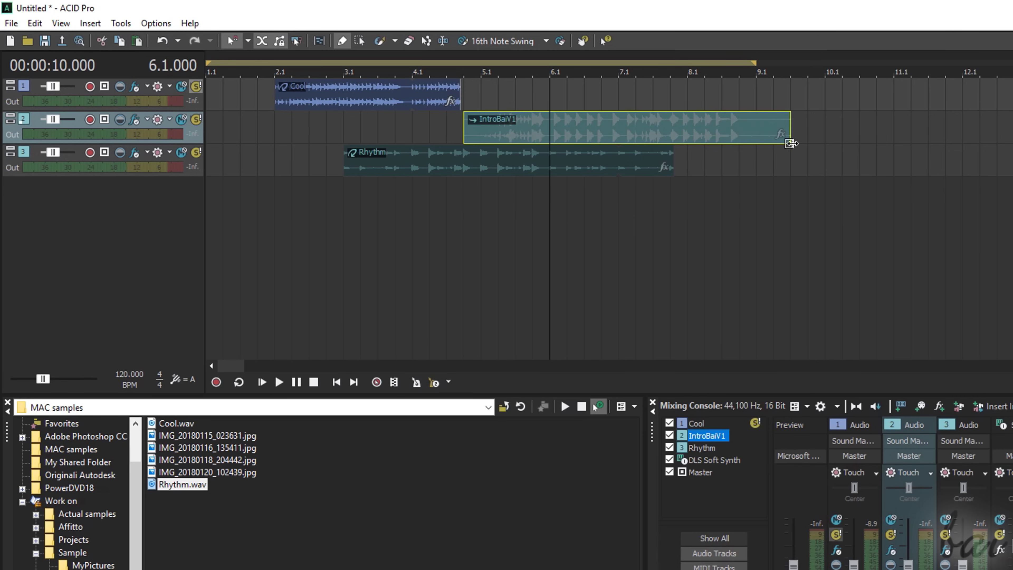
left_click_drag(852, 143, 760, 137)
scroll(747, 89, "down", 2)
scroll(747, 89, "down", 2)
left_click_drag(385, 133, 324, 127)
left_click_drag(386, 132, 371, 132)
scroll(359, 100, "up", 4)
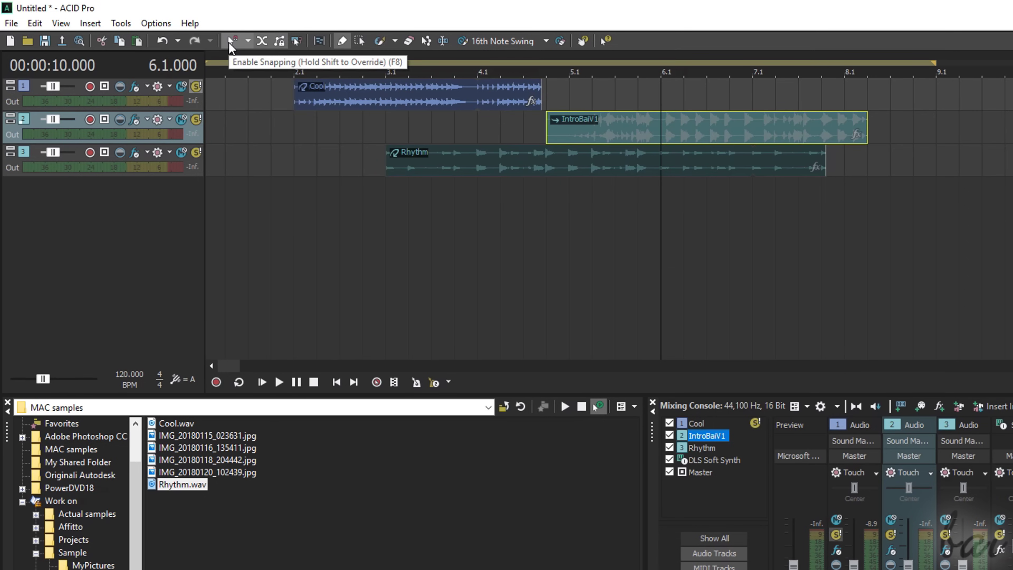
Toggle snapping, start playback and lengthen the Rhythm clip
left_click(231, 43)
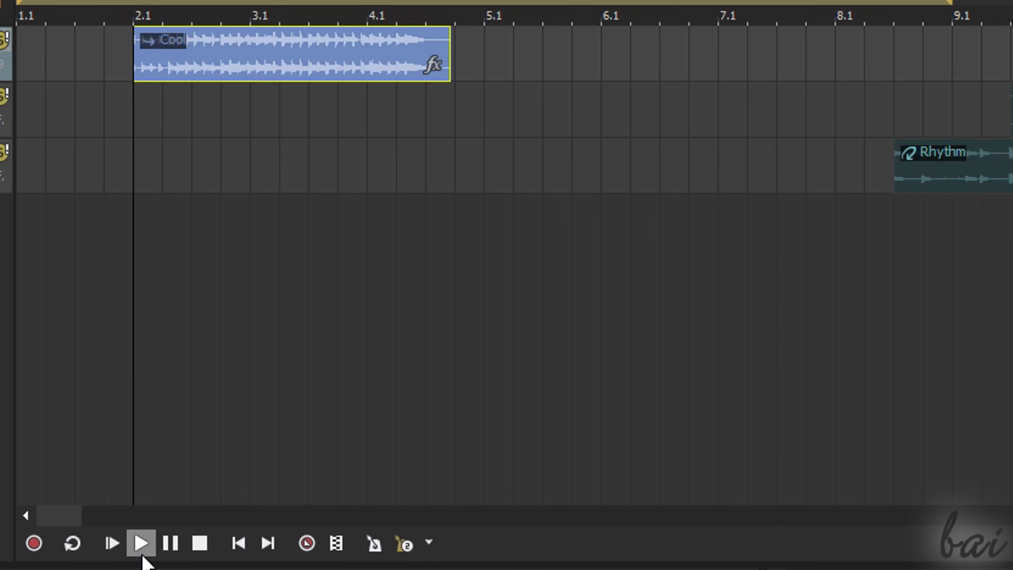
left_click(279, 382)
scroll(637, 79, "down", 1)
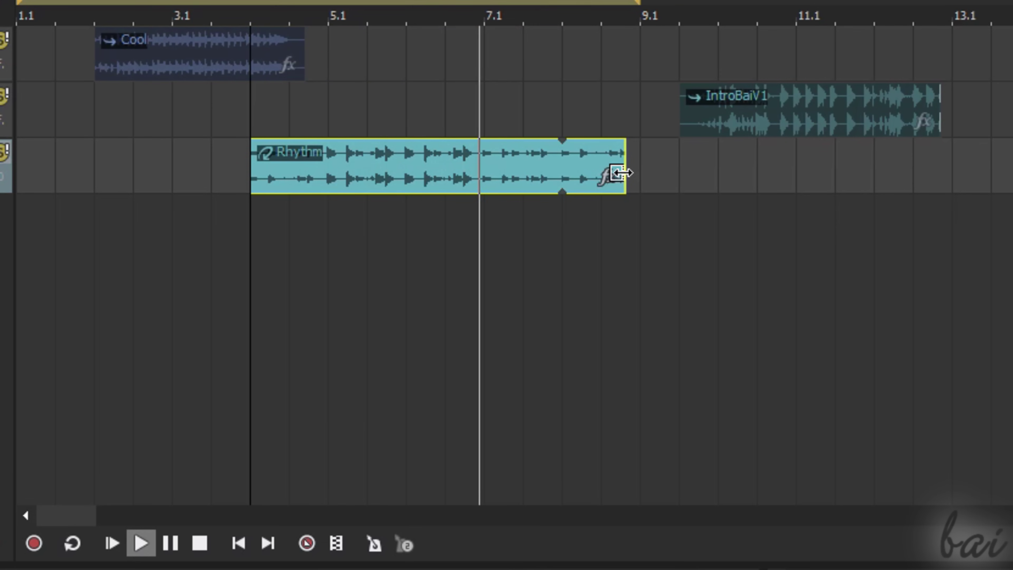
left_click_drag(621, 172, 787, 182)
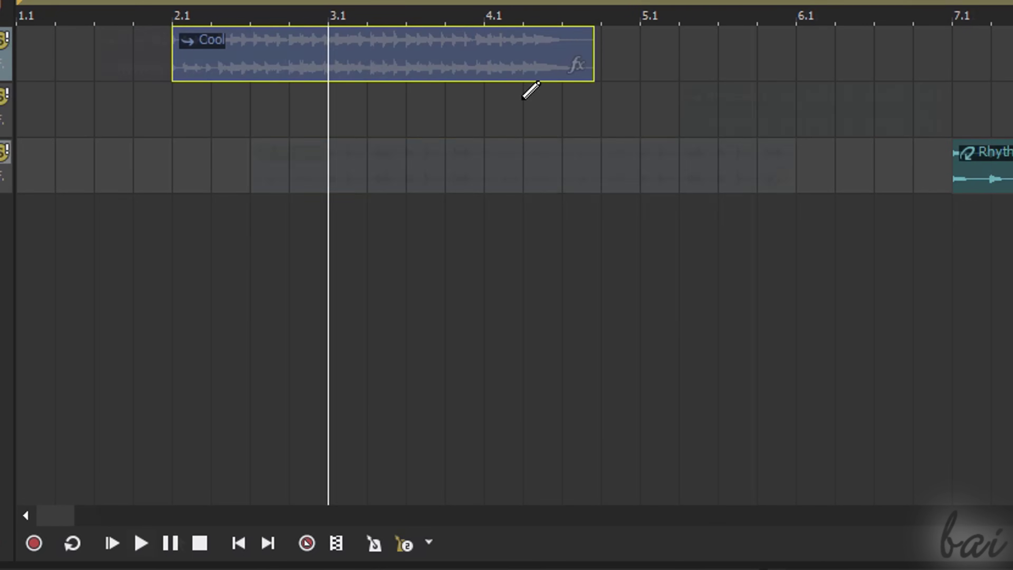
Open the Cool clip's properties, pause playback and extend the clip to end at bar 5
right_click(415, 52)
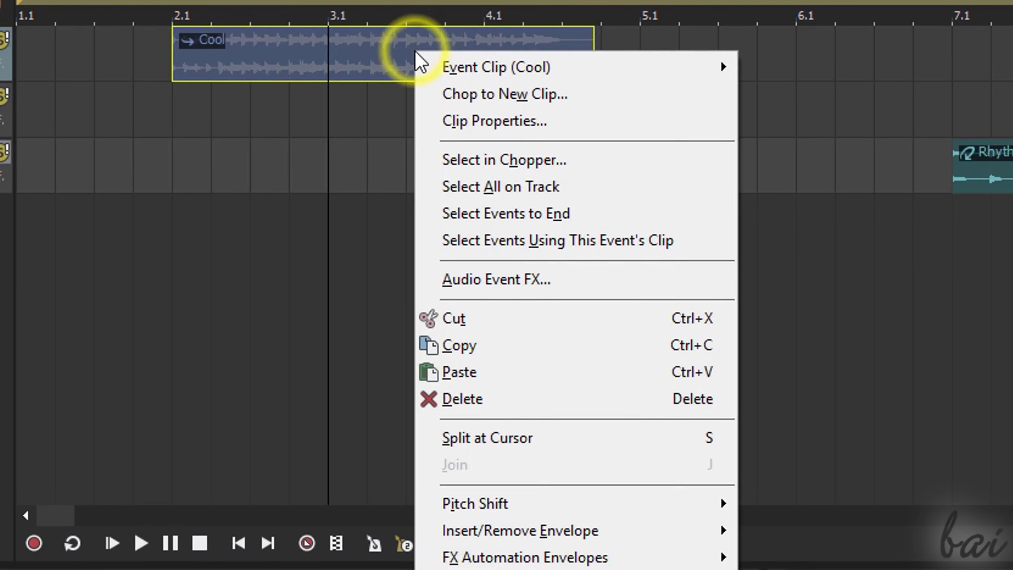
left_click(489, 128)
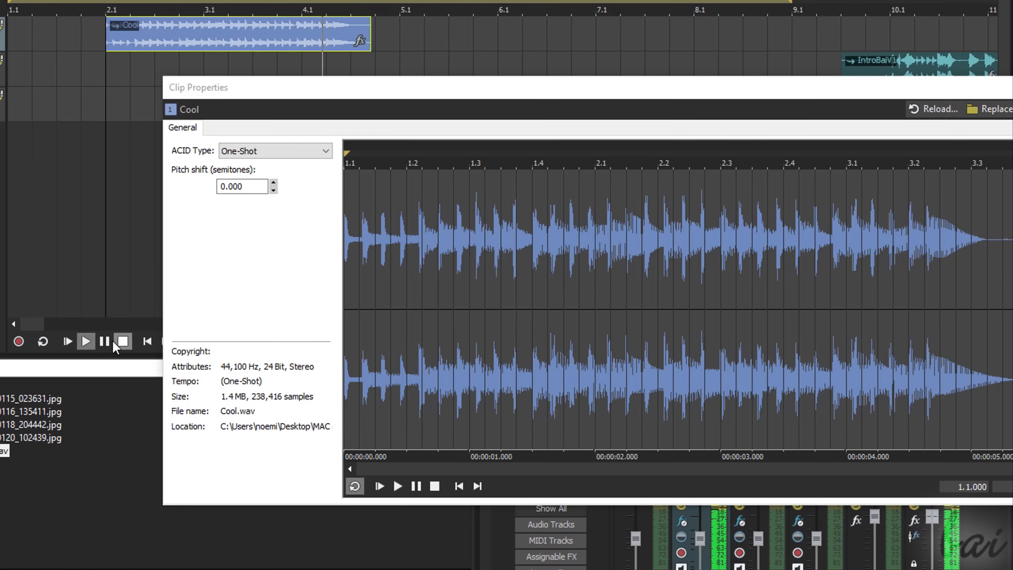
left_click(105, 341)
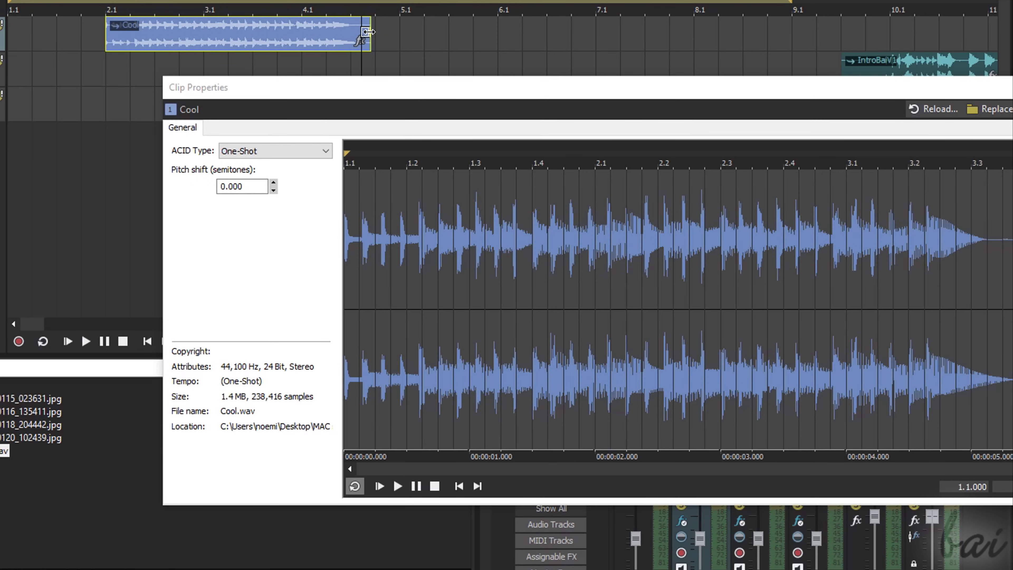
left_click_drag(341, 35, 399, 46)
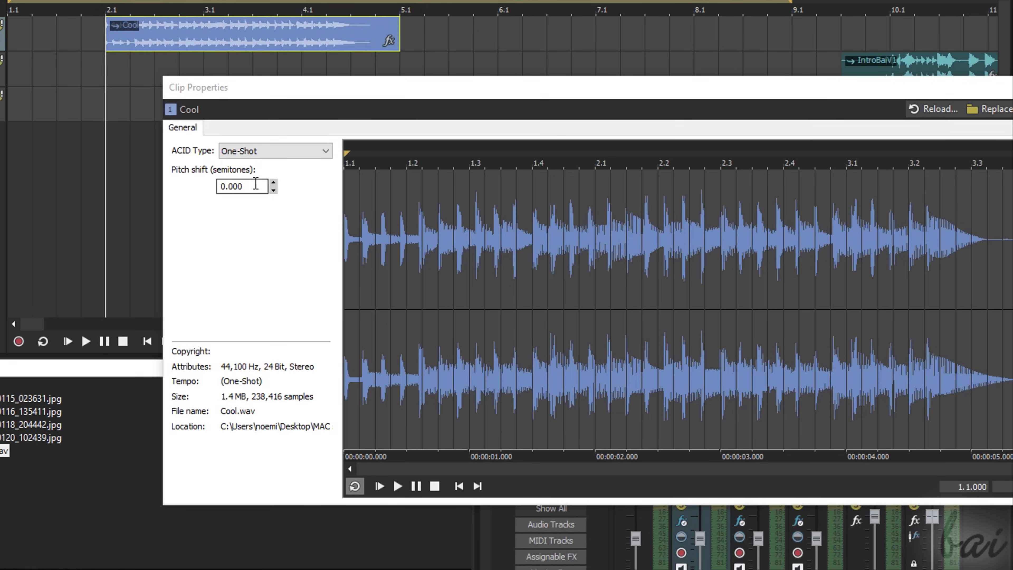
Raise Cool's pitch shift to 4 semitones while the project plays
left_click(273, 183)
left_click(273, 182)
left_click(273, 183)
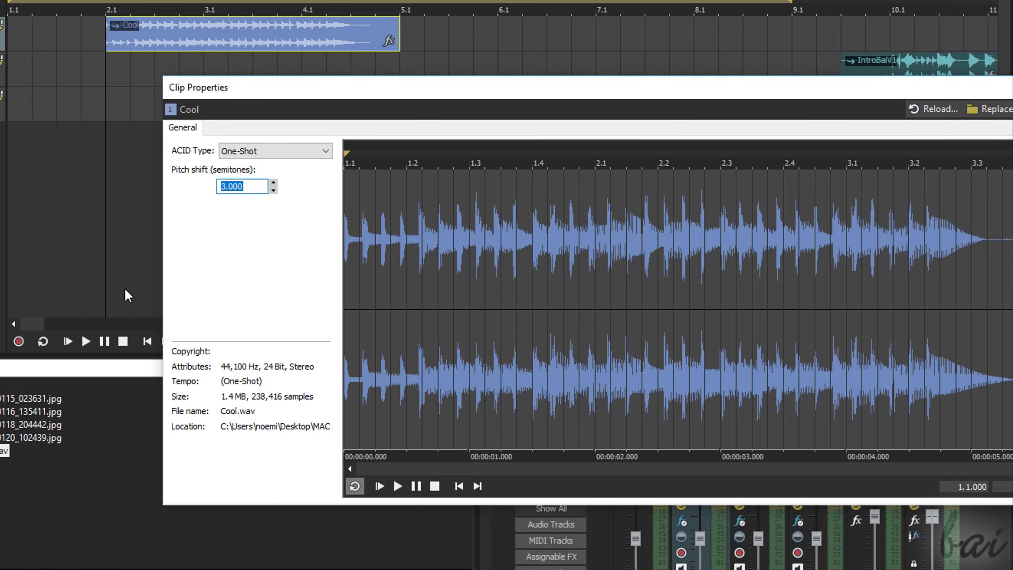
left_click(86, 341)
left_click(273, 183)
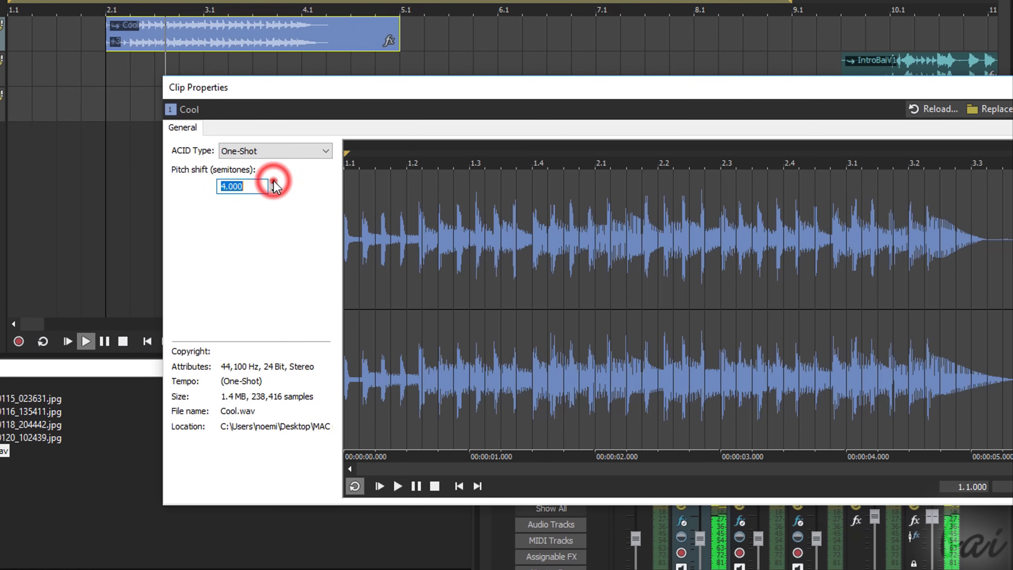
left_click(274, 183)
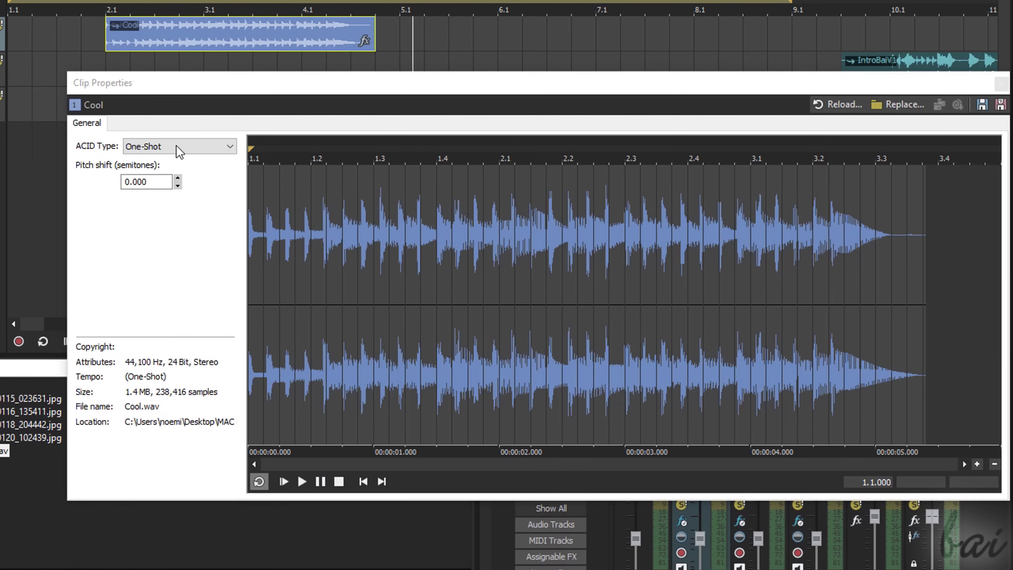
Change the Cool clip's ACID Type to Loop, detected at 88.786 BPM
left_click(179, 147)
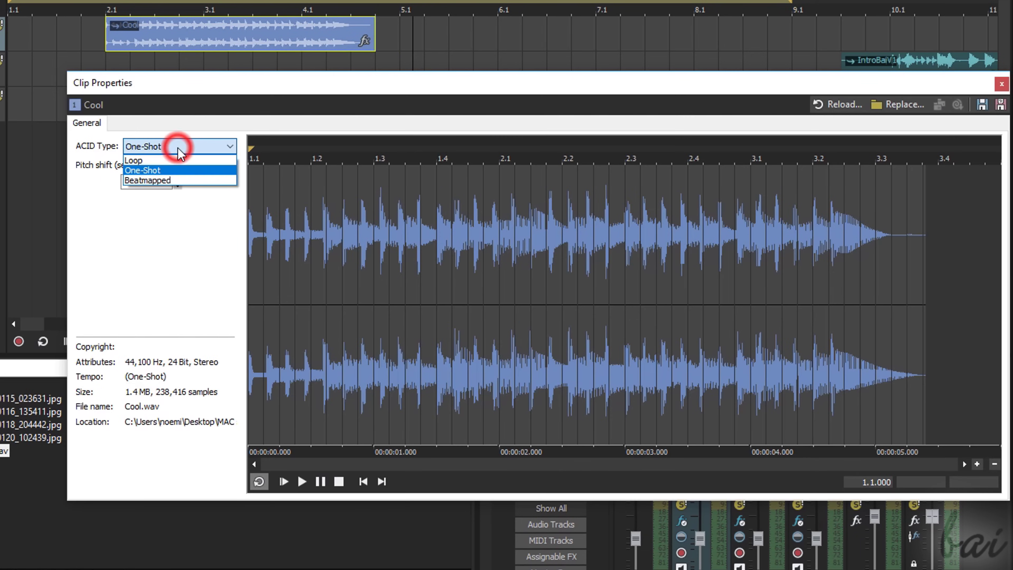
left_click(169, 160)
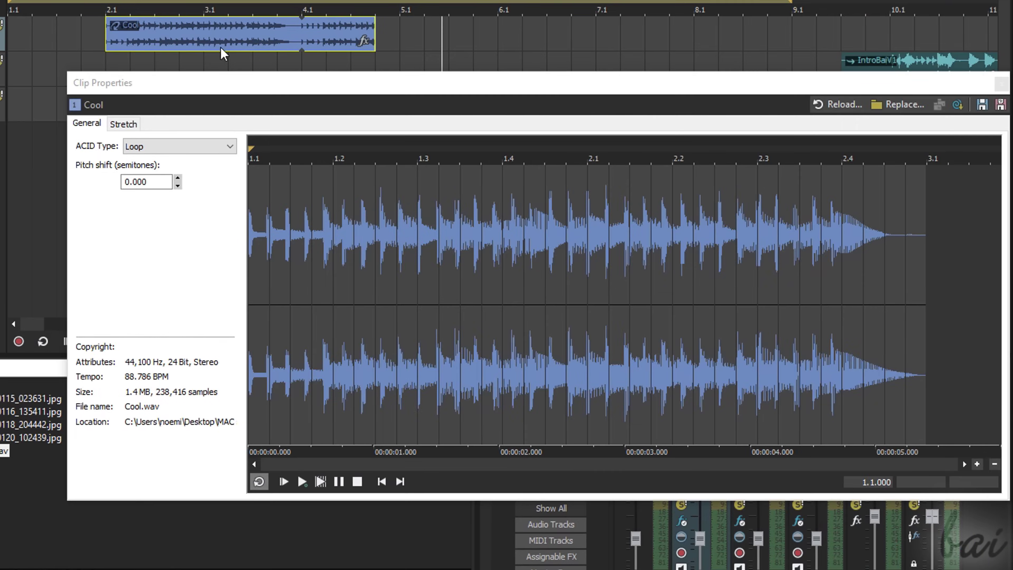
On the Stretch tab, raise Cool's number of beats to 13, redetect beats and play
left_click(124, 125)
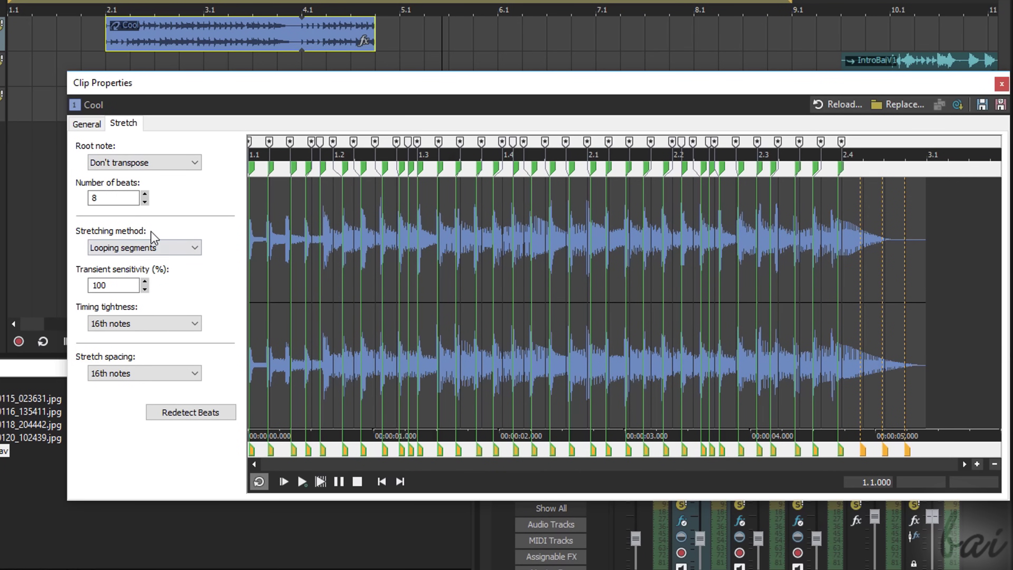
left_click(144, 194)
left_click(144, 194)
left_click(144, 194)
left_click(144, 194)
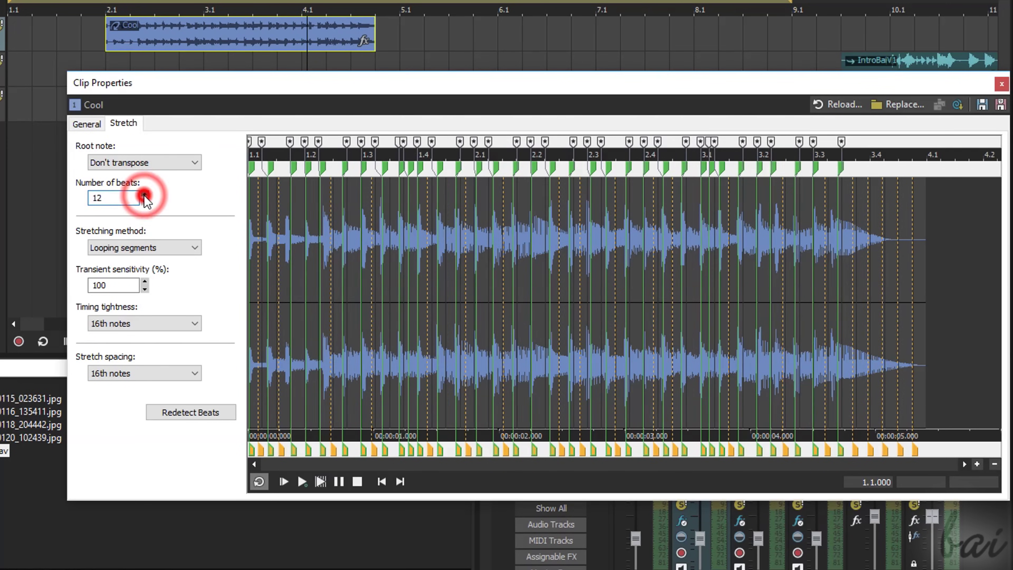
left_click(144, 194)
left_click(189, 415)
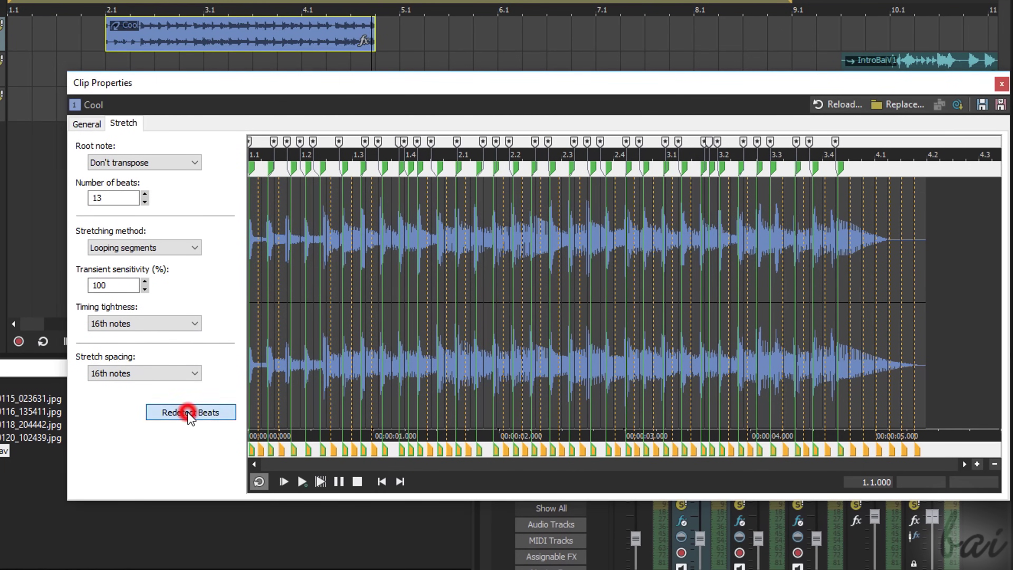
left_click(115, 32)
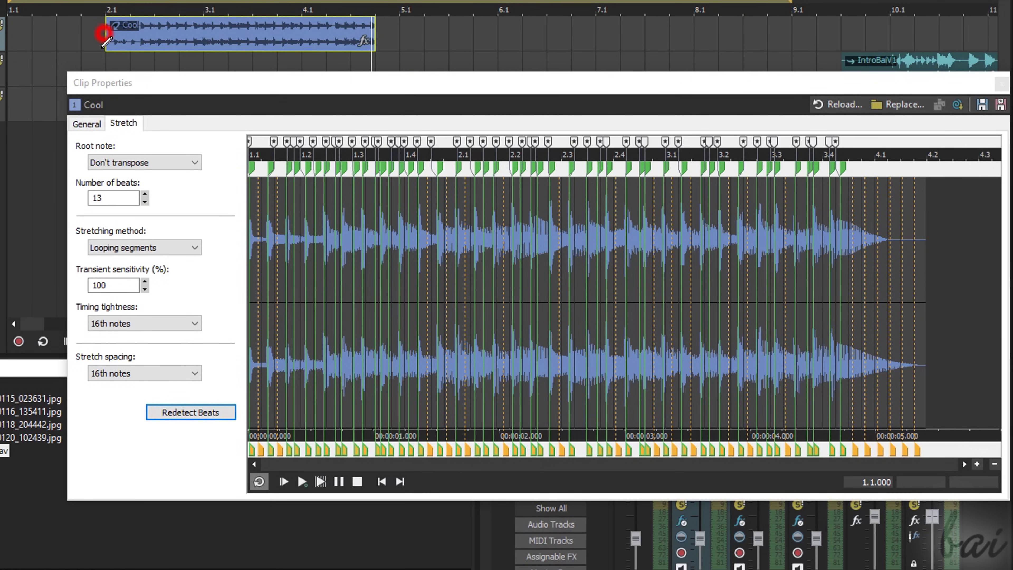
key("space")
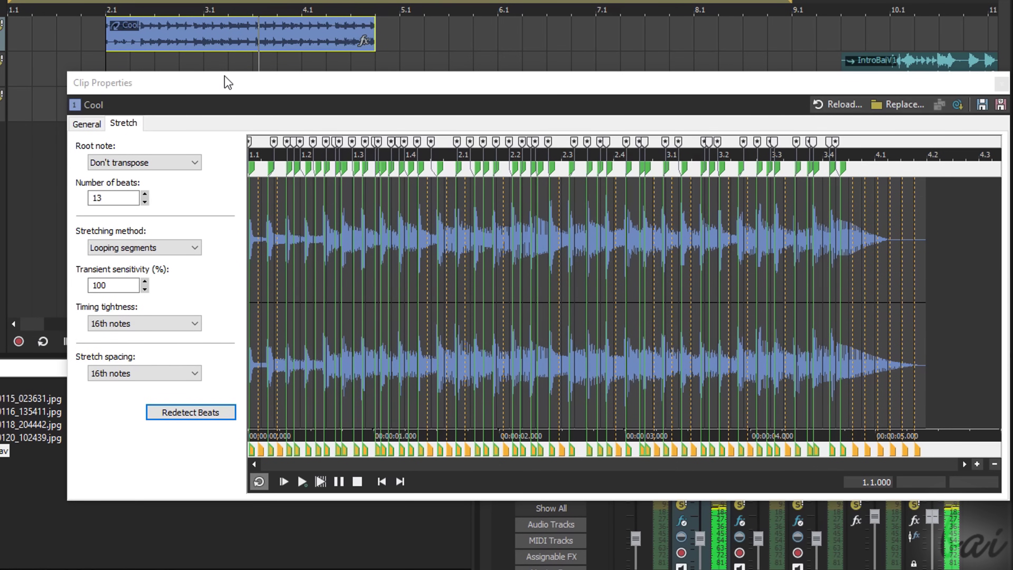
Set the beats back to 8, reposition a stretch marker near beat 1.3, and replay
double_click(105, 200)
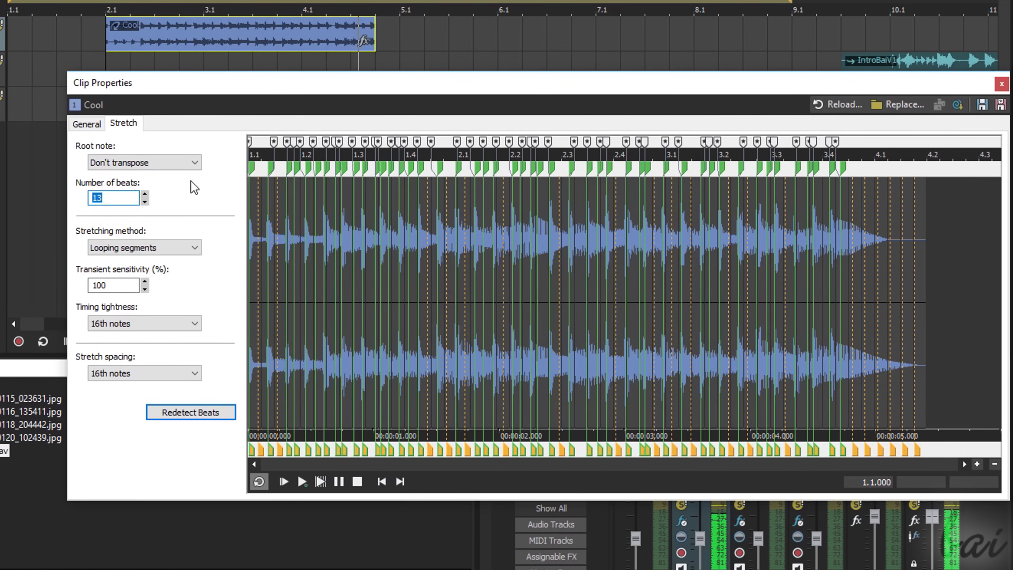
type("8")
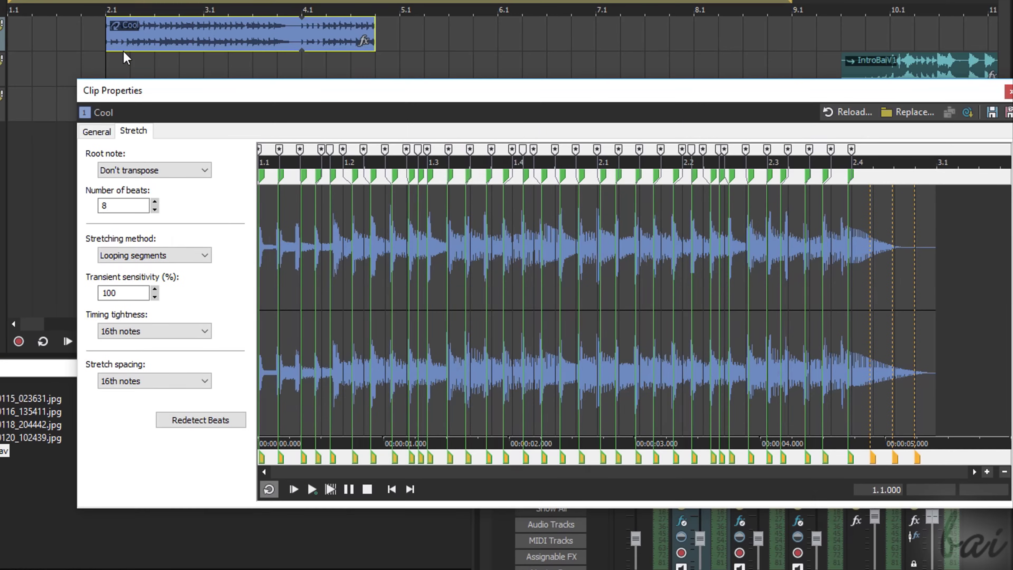
left_click_drag(514, 124, 545, 149)
mouse_move(430, 175)
left_mouse_down()
mouse_move(407, 163)
mouse_move(397, 181)
mouse_move(507, 173)
left_mouse_up()
left_click(111, 45)
key("space")
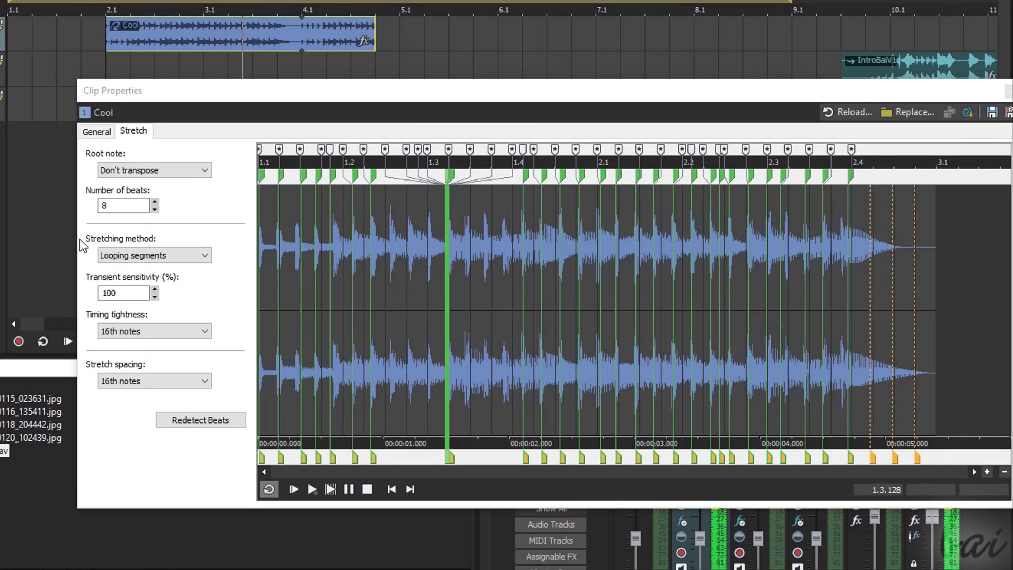
Change the Cool clip's type to Beatmapped and preview the stretched clip
left_click(96, 131)
left_click(222, 153)
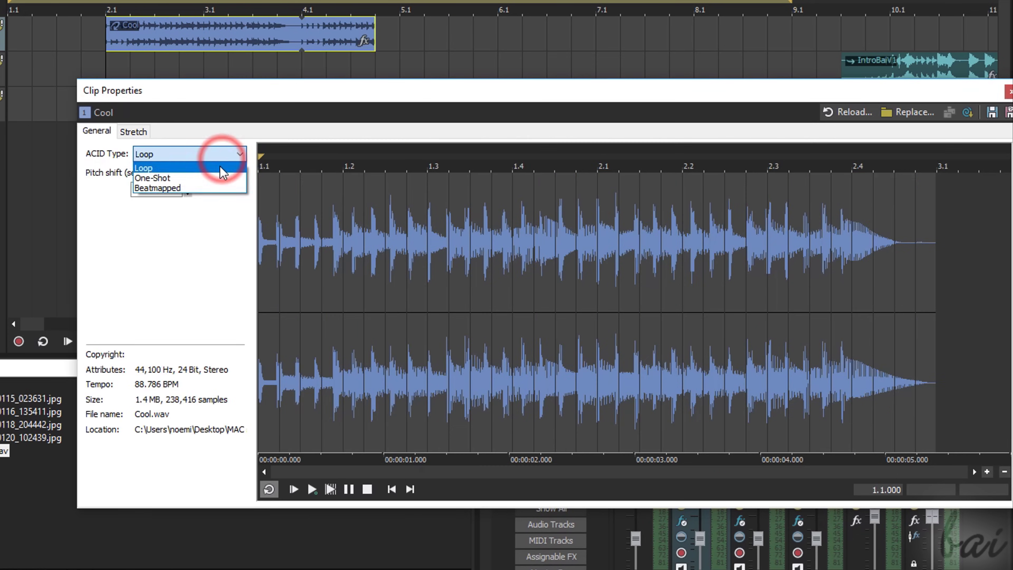
left_click(213, 188)
left_click(133, 131)
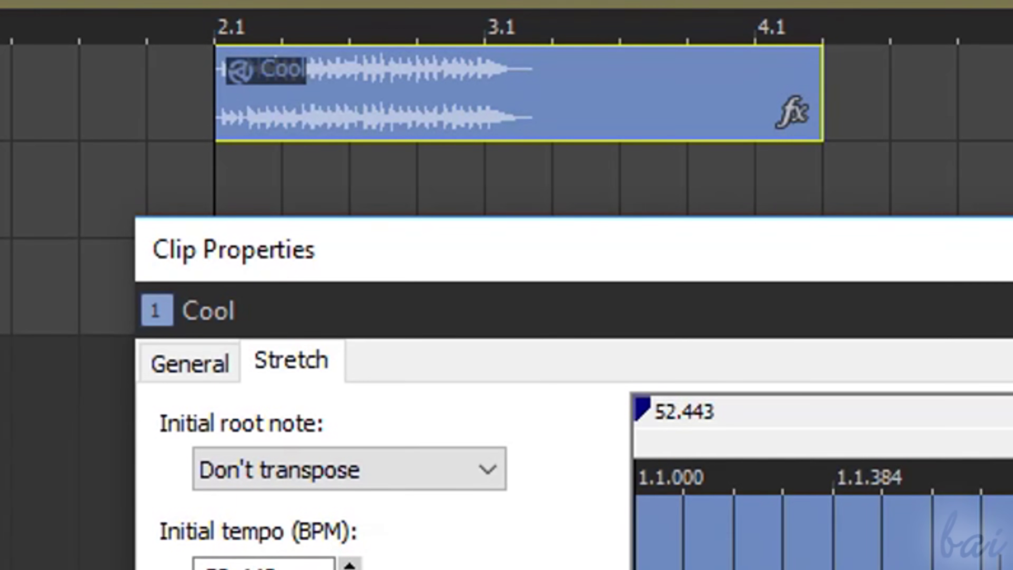
left_click(219, 123)
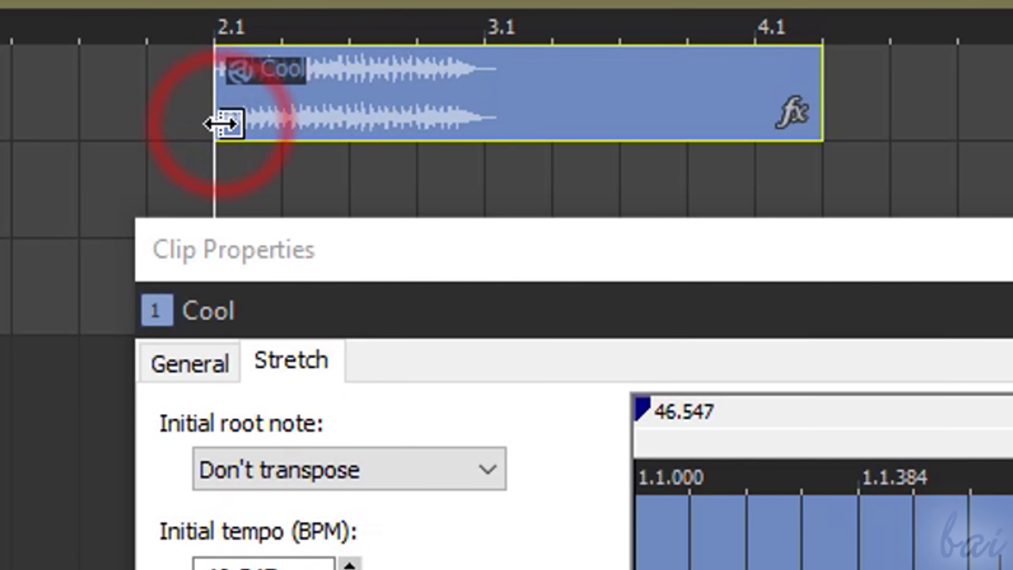
key("space")
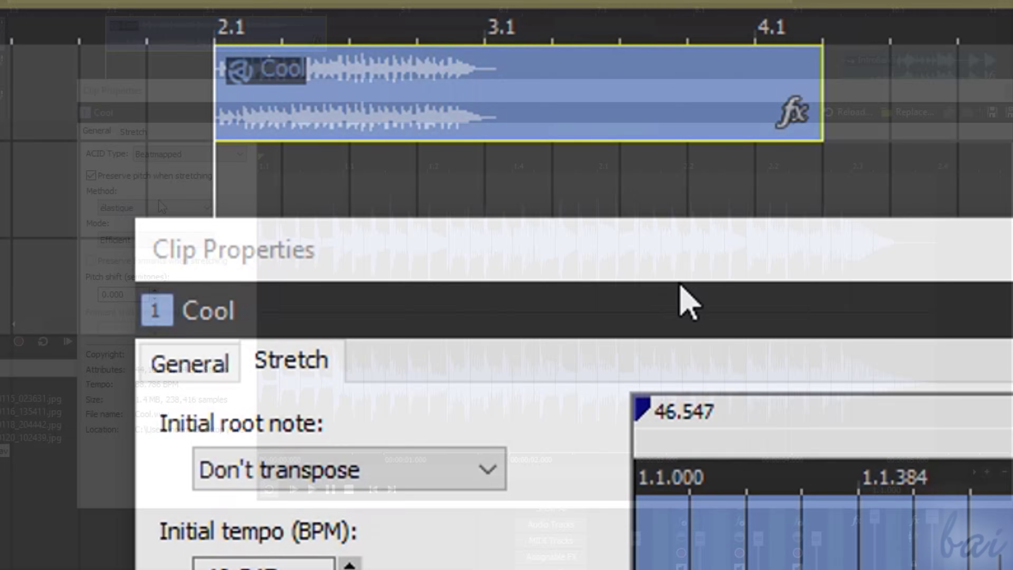
Keep élastique Efficient stretching and turn off Preserve pitch when stretching
left_click(190, 363)
left_click(159, 207)
left_click(210, 195)
left_click(176, 239)
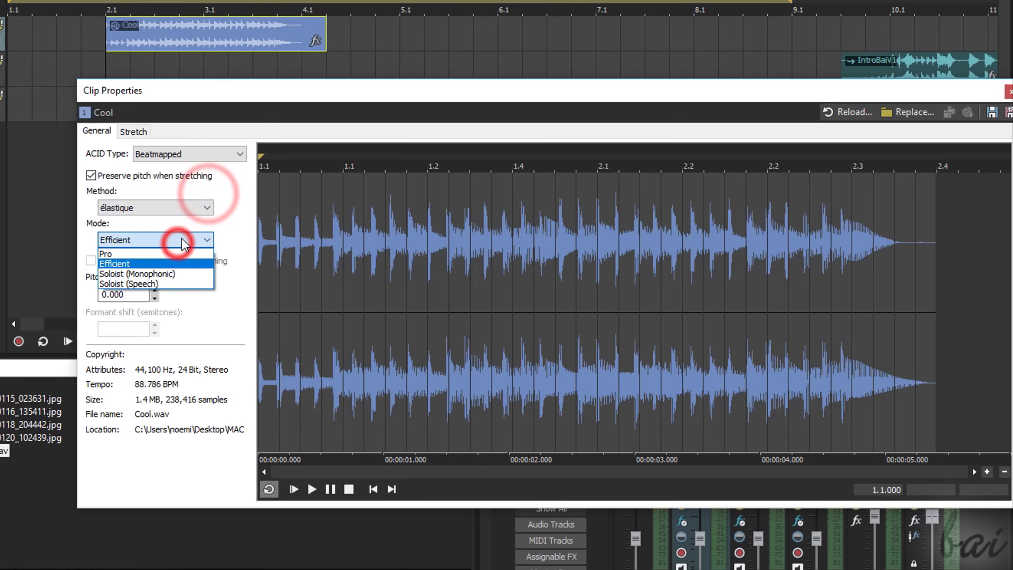
left_click(215, 220)
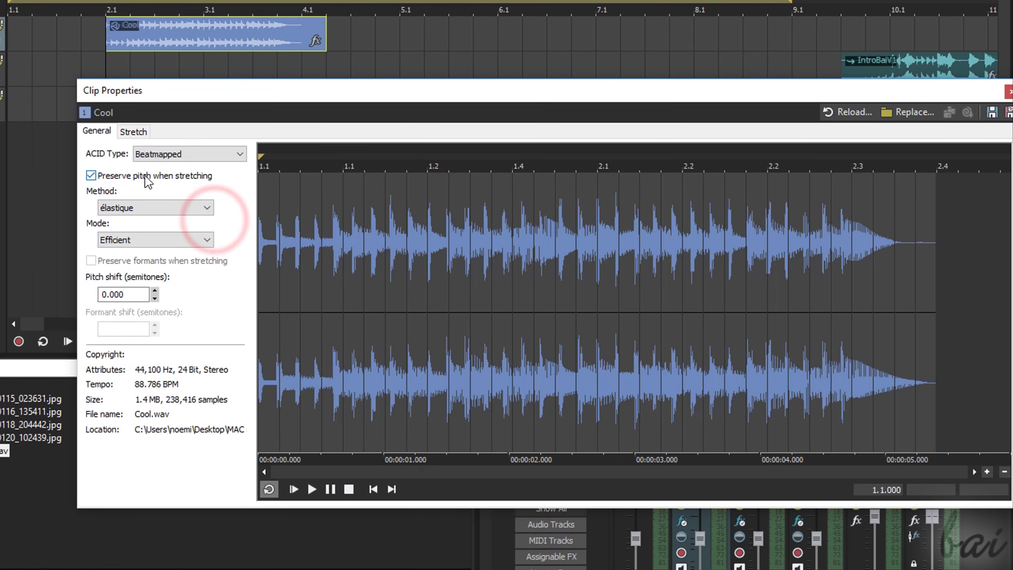
left_click(91, 175)
Drag the 2.1 beat marker earlier to raise the tempo to 224.755 BPM, then preview
left_click(134, 131)
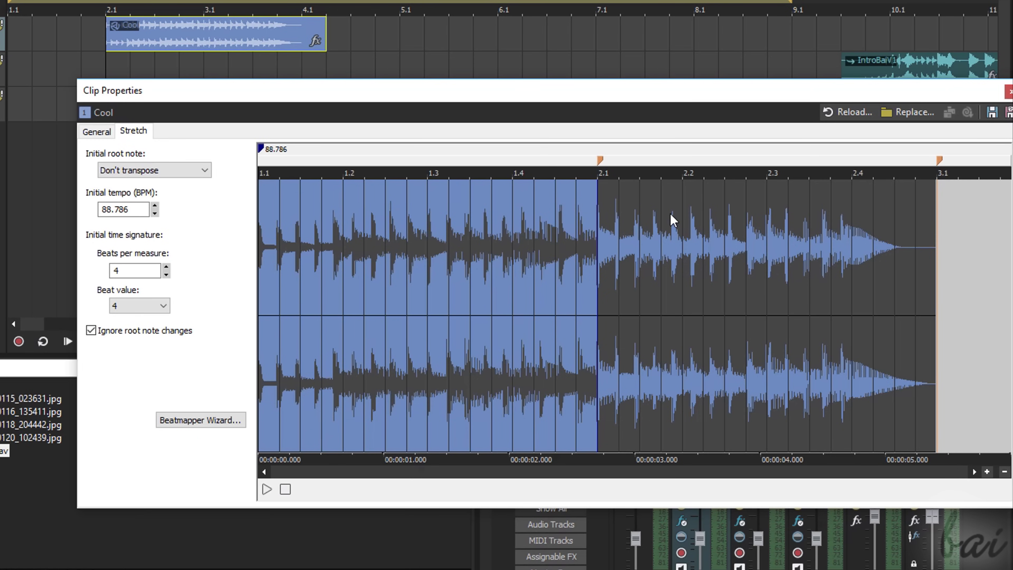
left_click_drag(598, 162, 395, 157)
key("space")
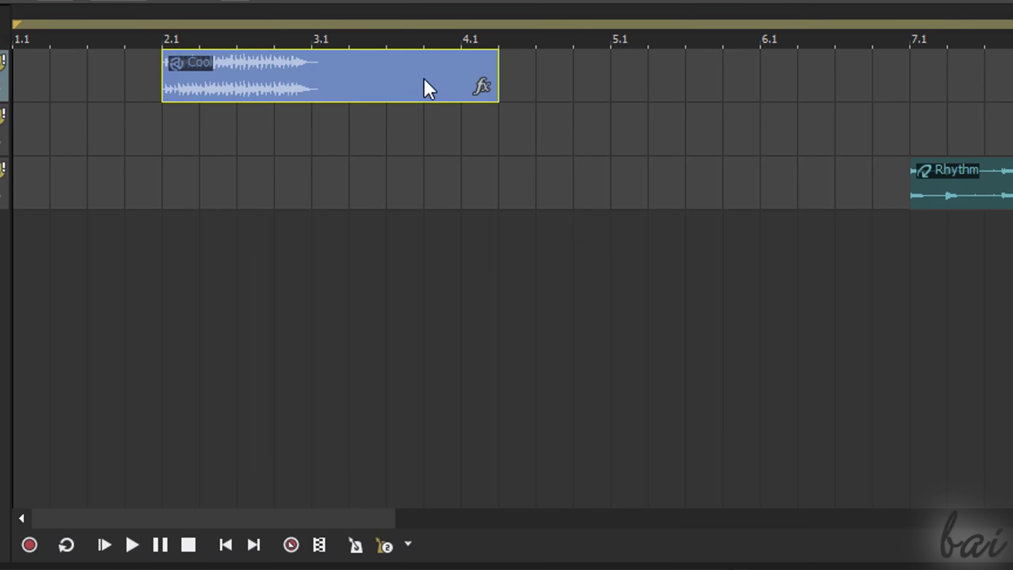
Move the Cool clip further right along its track toward bar 5
right_click(424, 81)
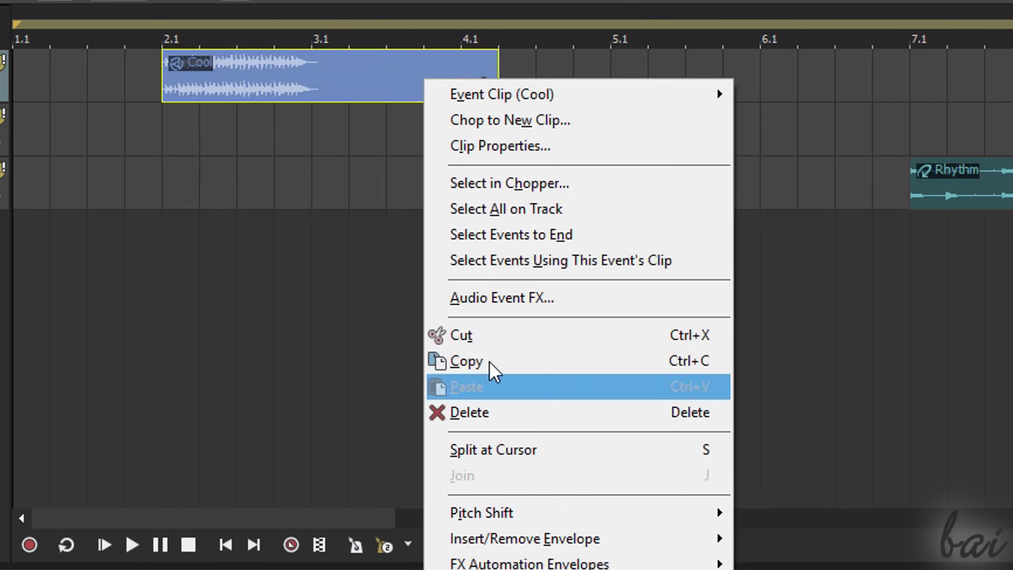
left_click(348, 84)
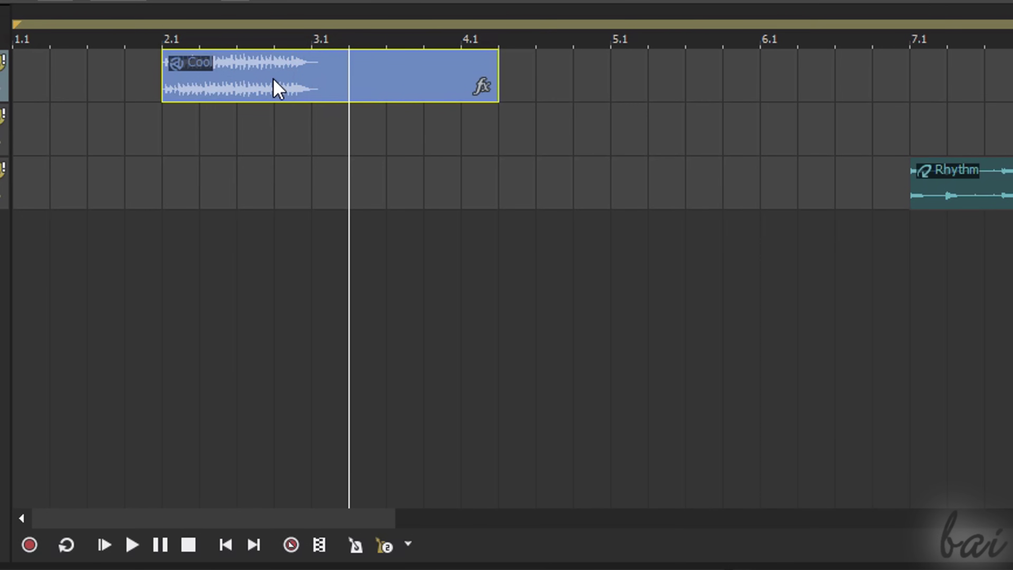
left_click_drag(278, 88, 522, 96)
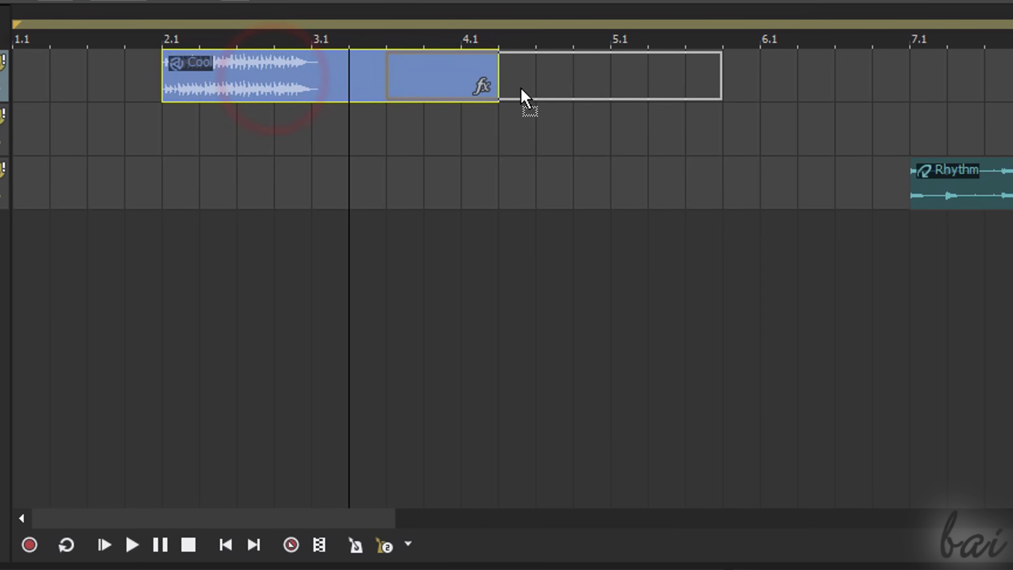
left_click_drag(630, 100, 689, 102)
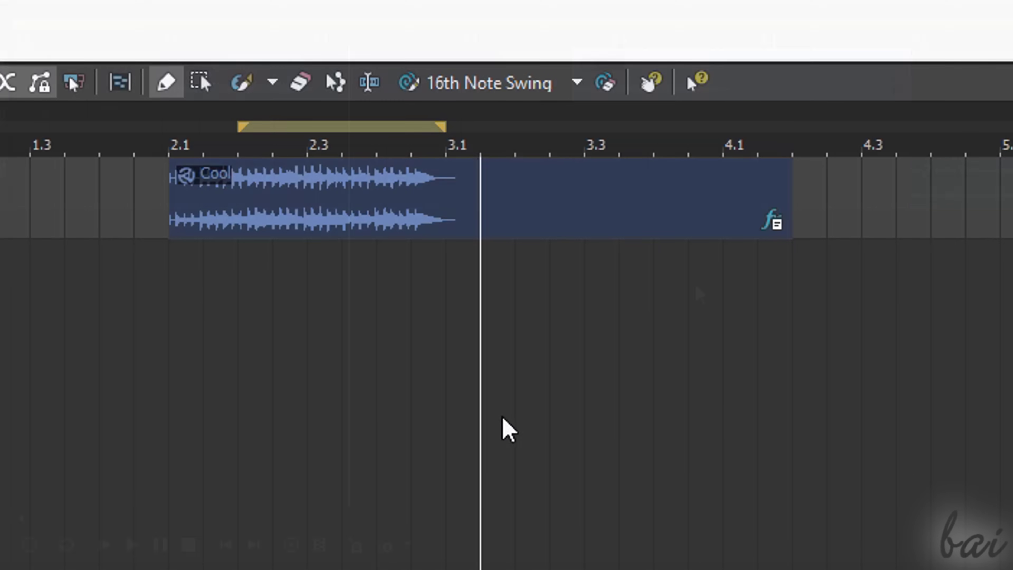
Delete the extra Cool clip and slip the Rhythm audio inside its clip borders
left_click(555, 210)
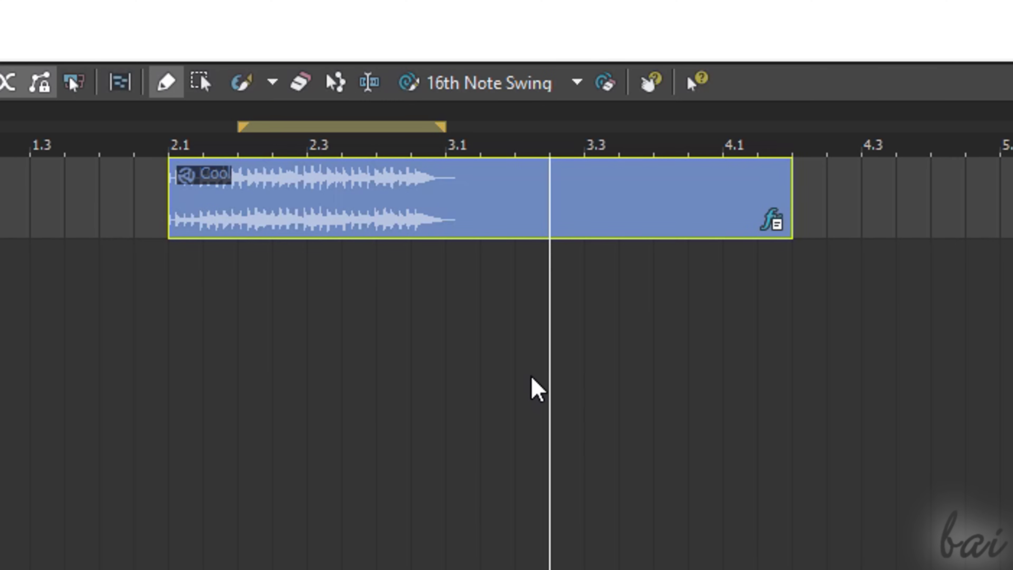
key("Delete")
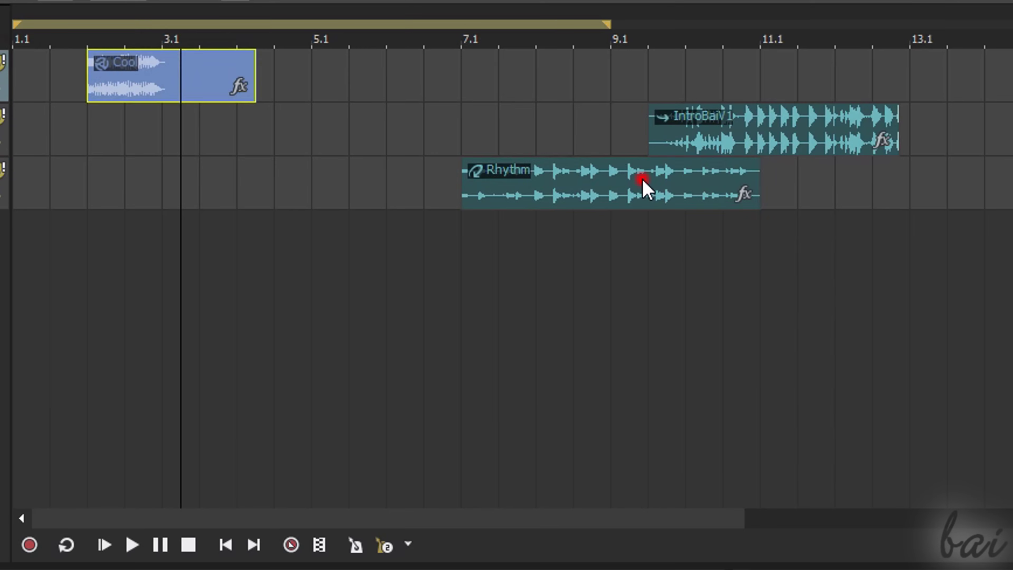
left_click(643, 180)
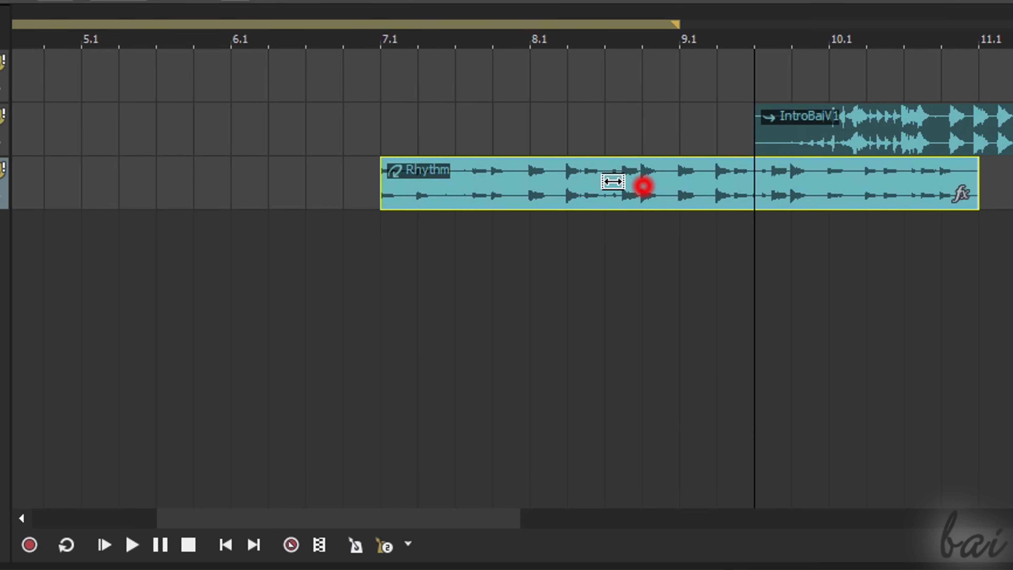
left_click_drag(612, 182, 425, 193)
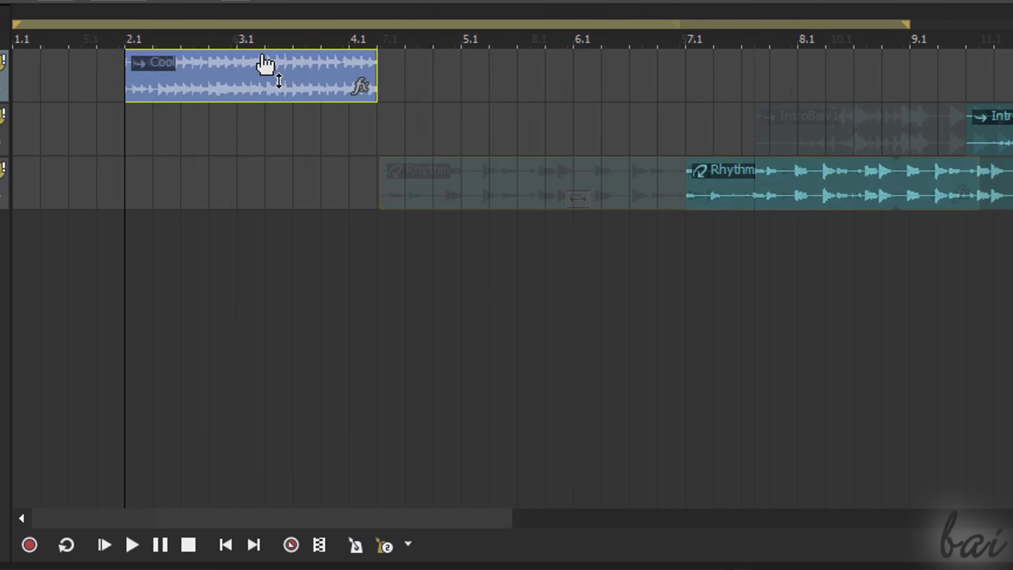
Zoom in and split the Cool clip at three points
key("Up")
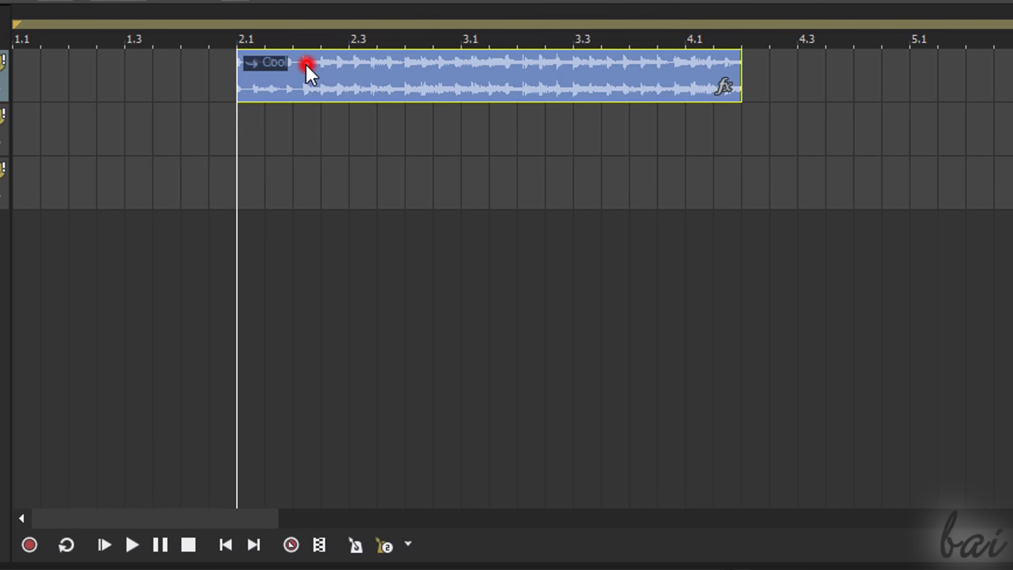
left_click(307, 64)
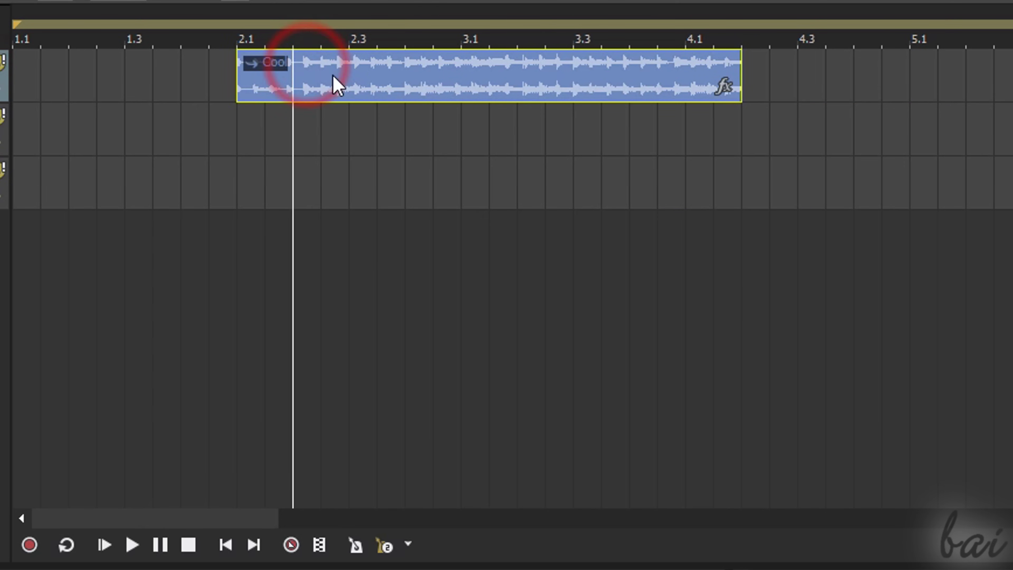
left_click(335, 75)
left_click(409, 75)
left_click(313, 78)
key("alt+x")
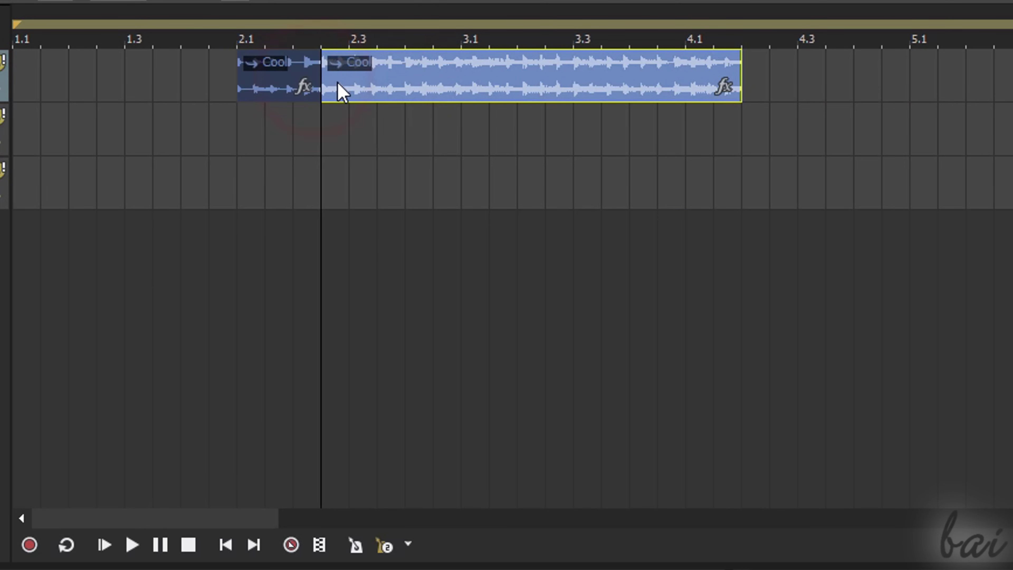
left_click(404, 79)
key("alt+x")
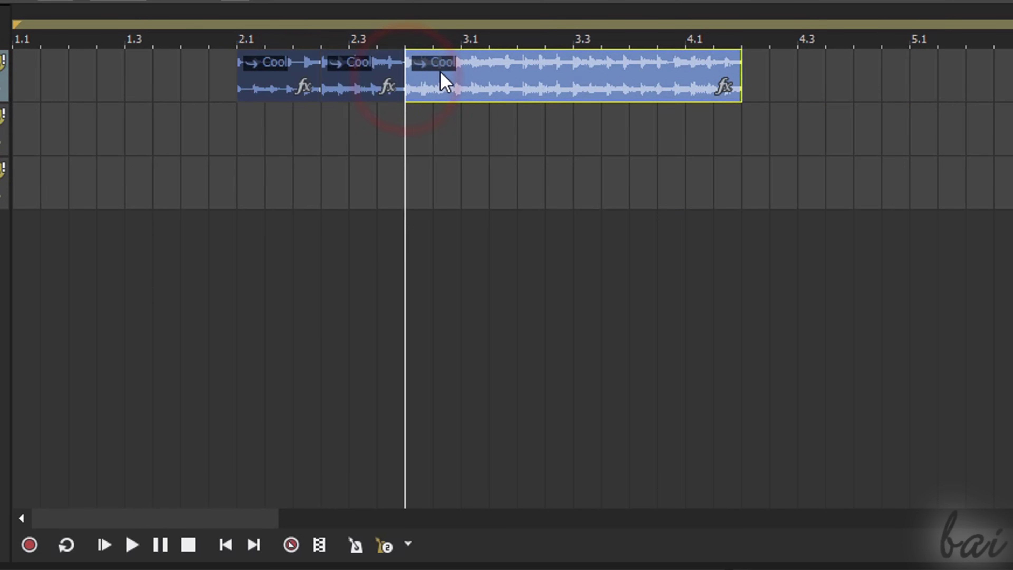
left_click(507, 79)
key("alt+x")
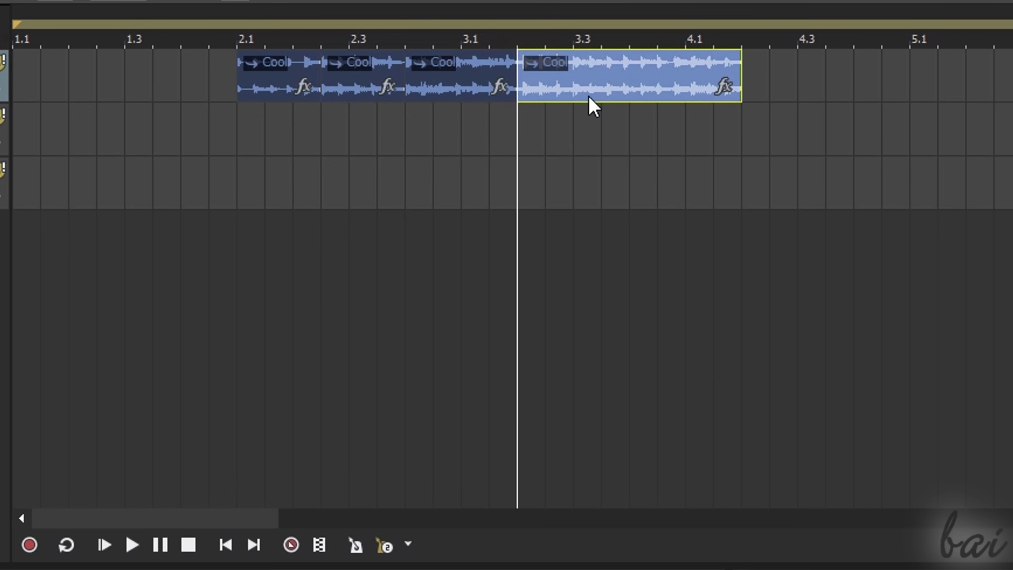
Shift each Cool piece one grid step right, then undo to rejoin the clip
left_click_drag(574, 89, 582, 89)
left_click_drag(454, 92, 483, 92)
left_click_drag(378, 68, 406, 69)
left_click_drag(269, 74, 296, 74)
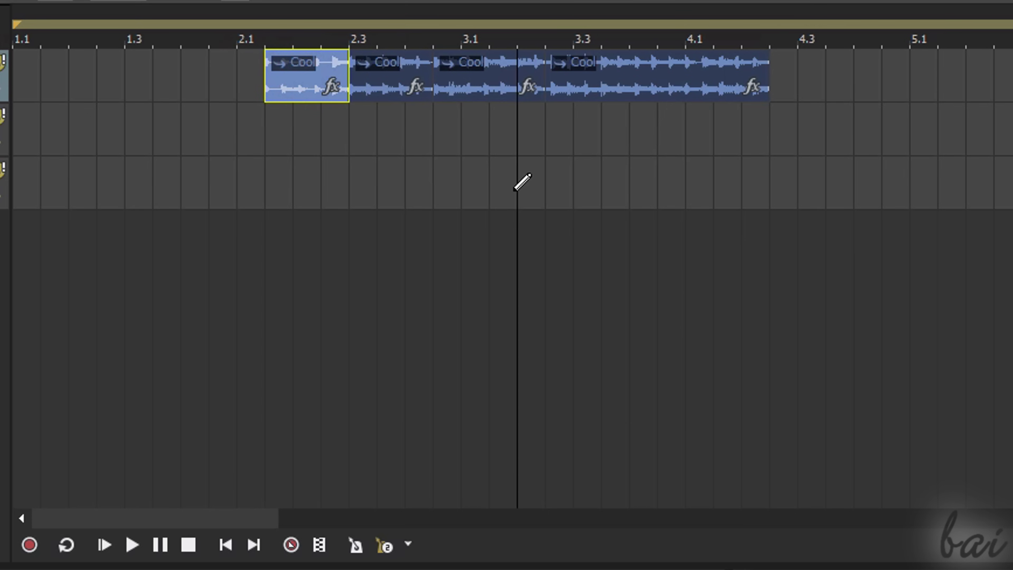
key("ctrl+z")
key("ctrl+z")
key("ctrl+z")
key("ctrl+z")
key("ctrl+z")
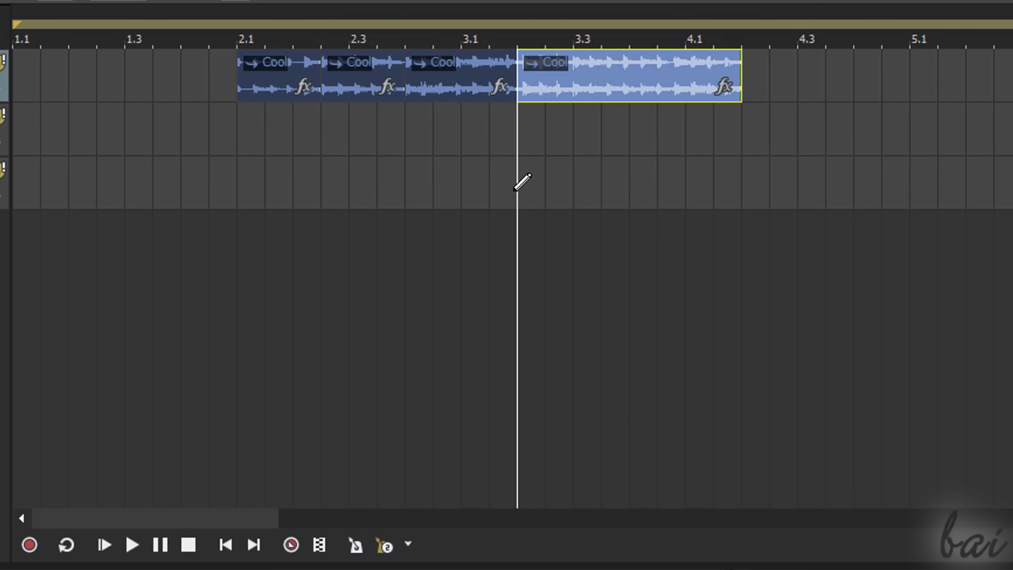
key("ctrl+z")
key("ctrl+z")
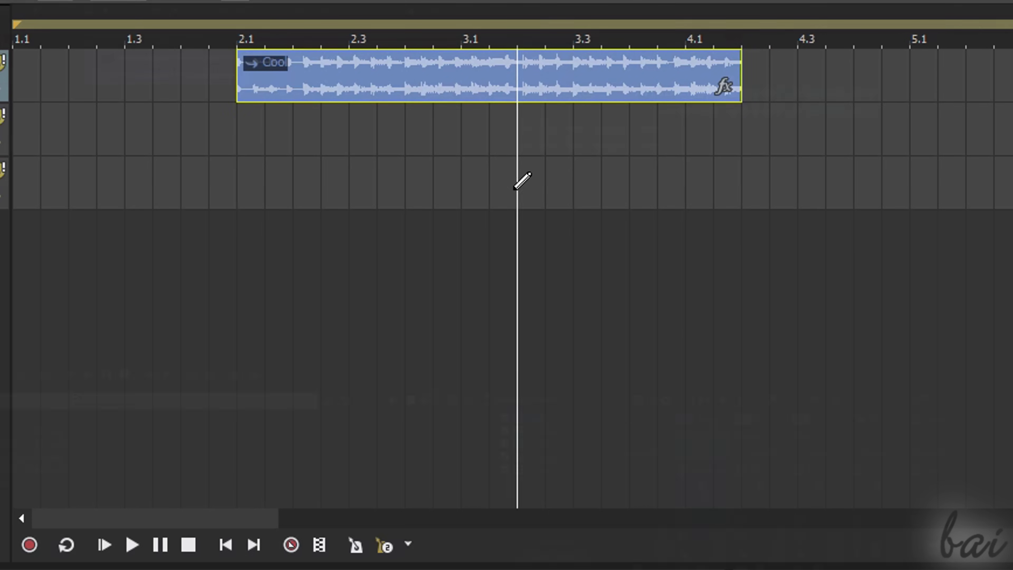
Select Cool, IntroBaiV1 and Rhythm together and move them as a group
left_click(321, 81)
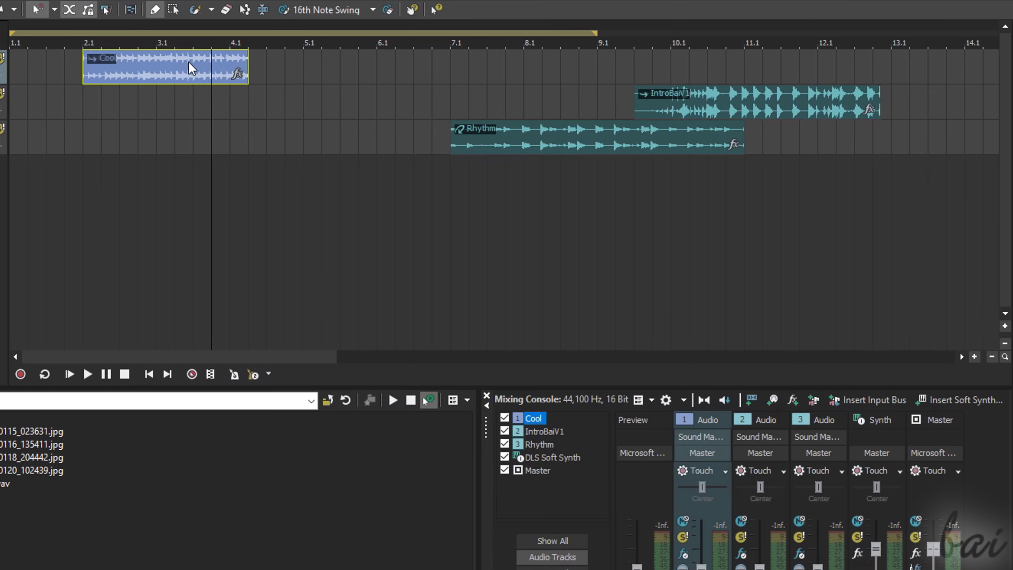
left_click(655, 107, "ctrl")
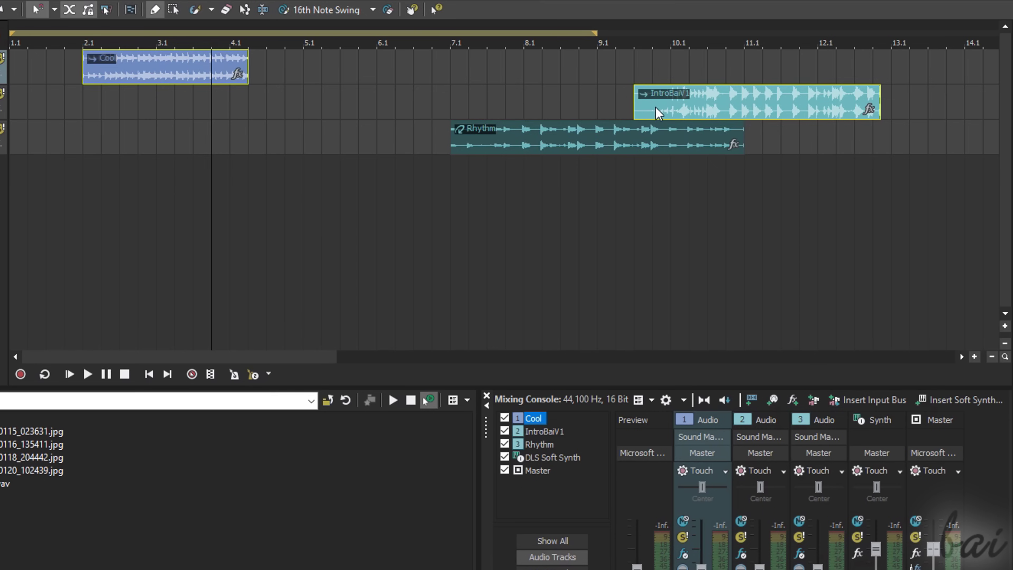
left_click(659, 139, "ctrl")
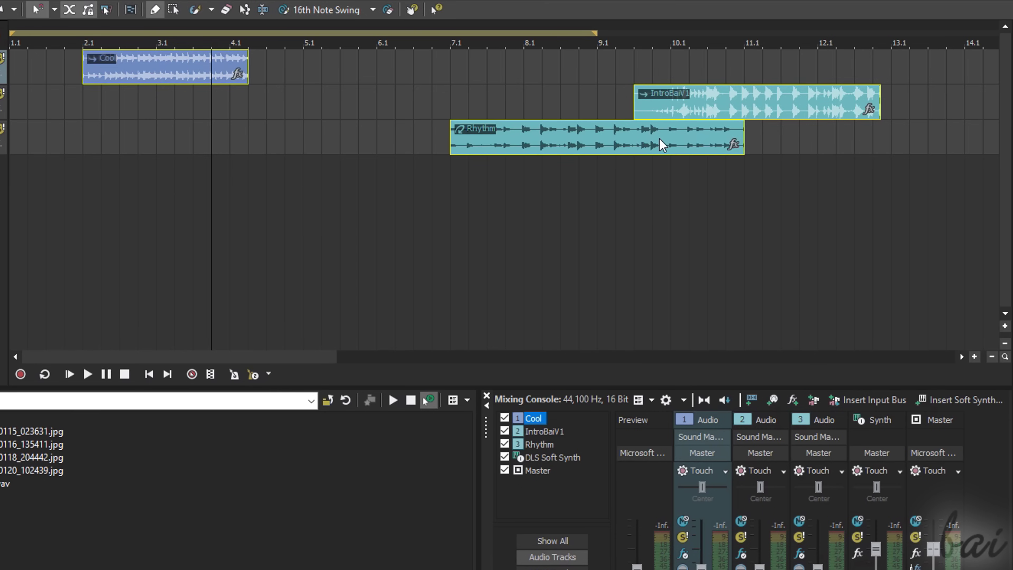
left_click_drag(526, 149, 497, 195)
left_click(364, 433)
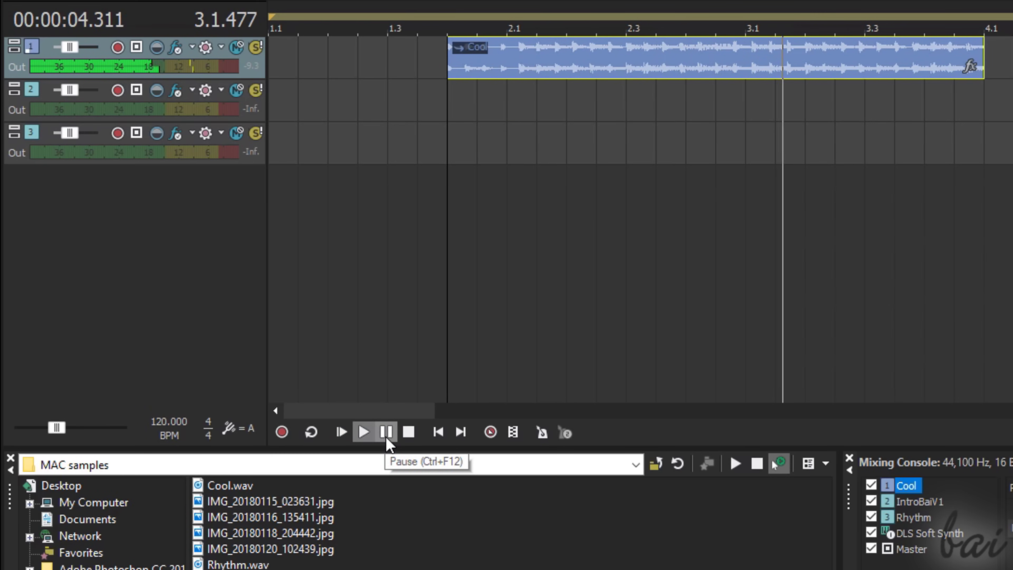
Lower the Cool clip's gain to -12.8 dB and listen to it
left_click(388, 437)
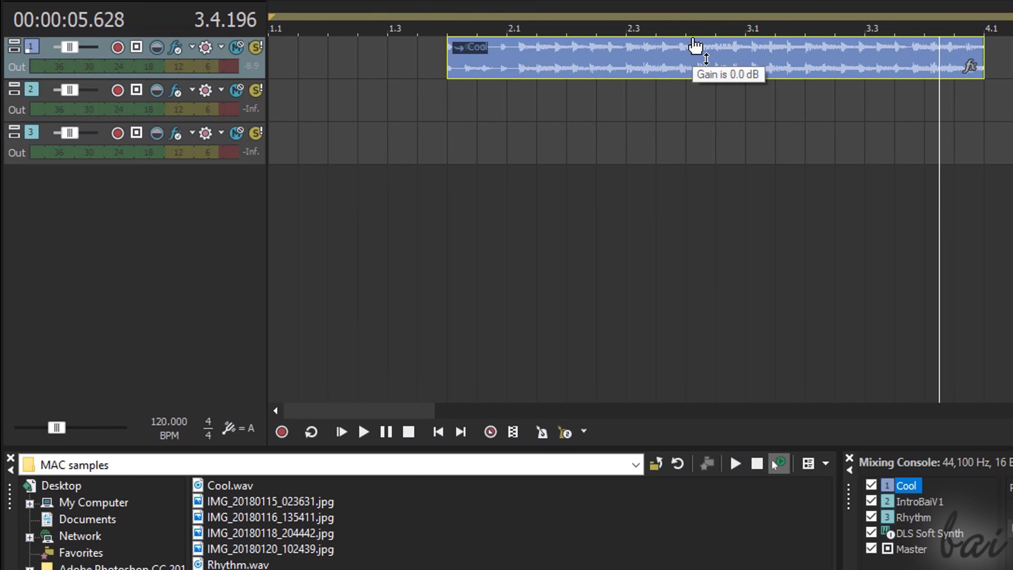
left_click_drag(694, 44, 713, 79)
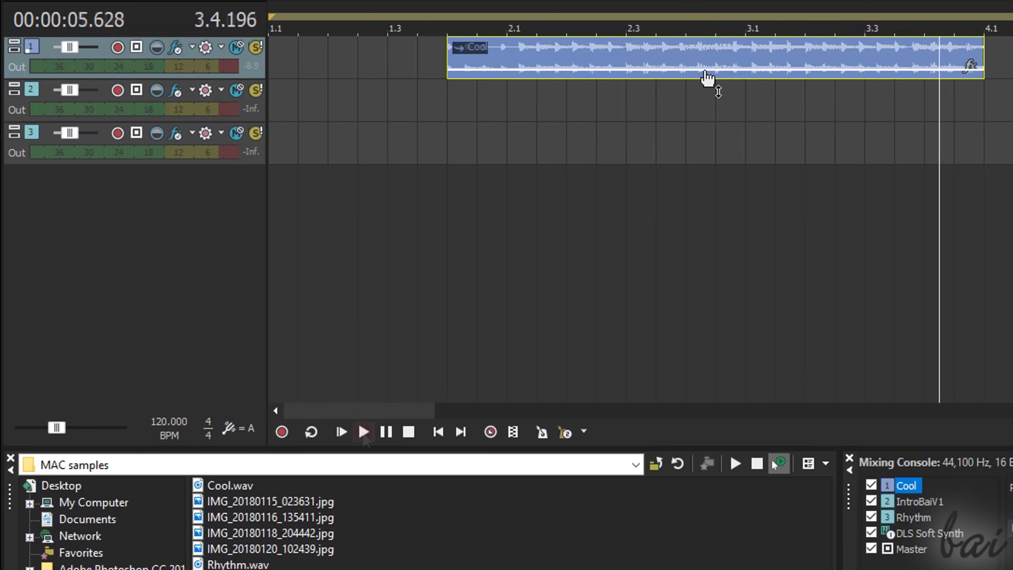
left_click(362, 431)
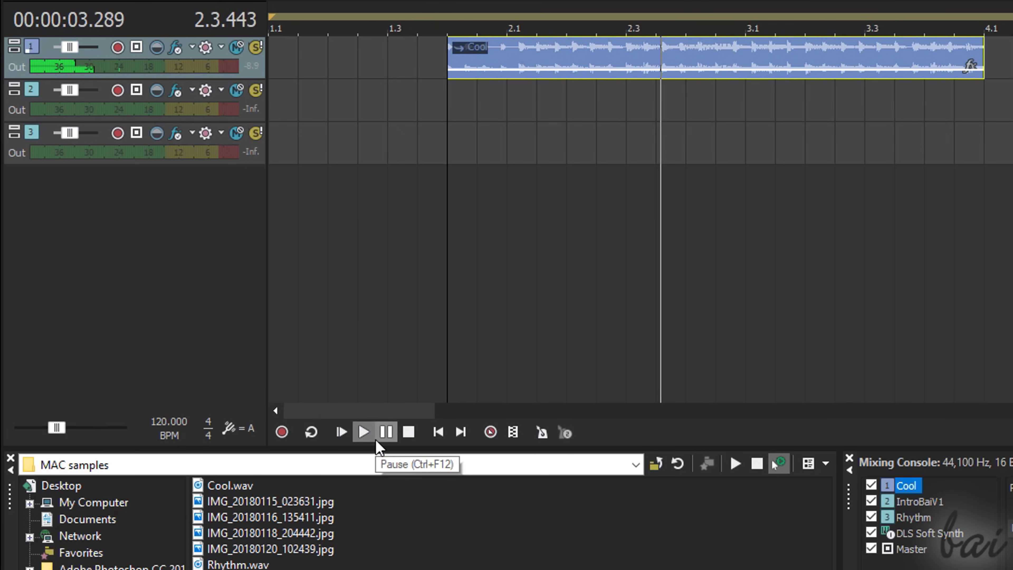
left_click(385, 432)
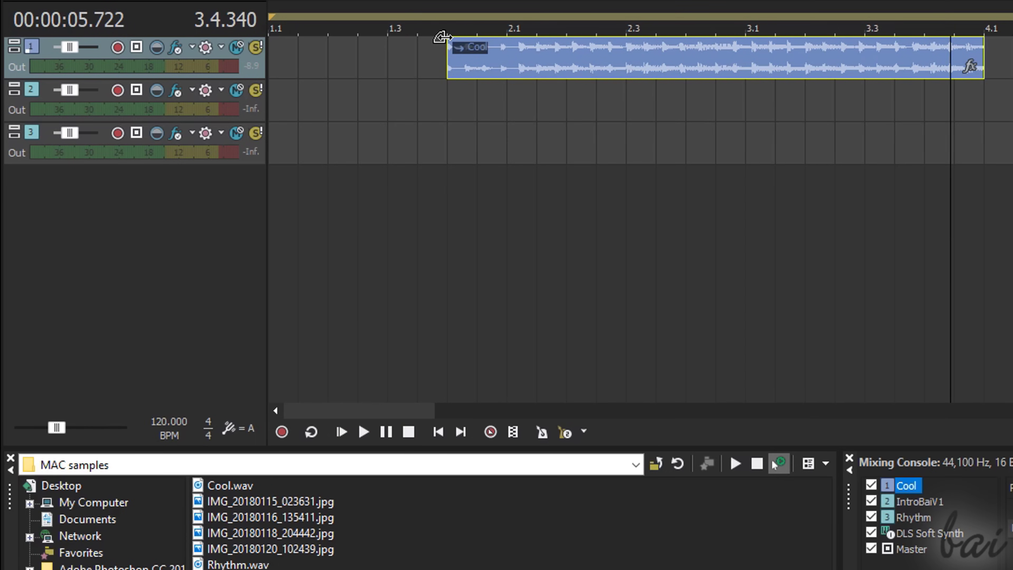
Add a fade-in at the start and a fade-out at the end of Cool, then play
left_click_drag(442, 37, 686, 40)
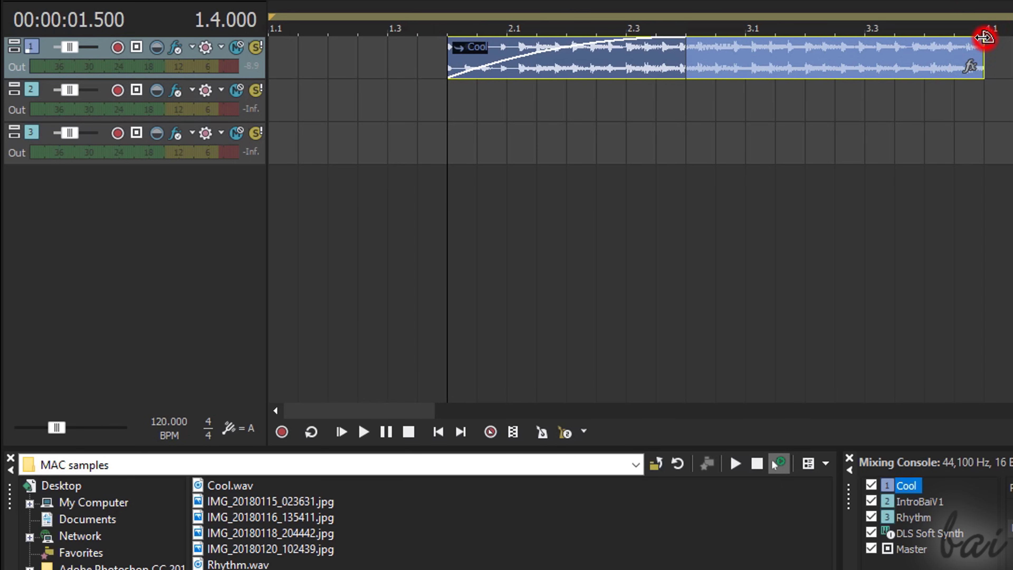
left_click_drag(984, 37, 915, 27)
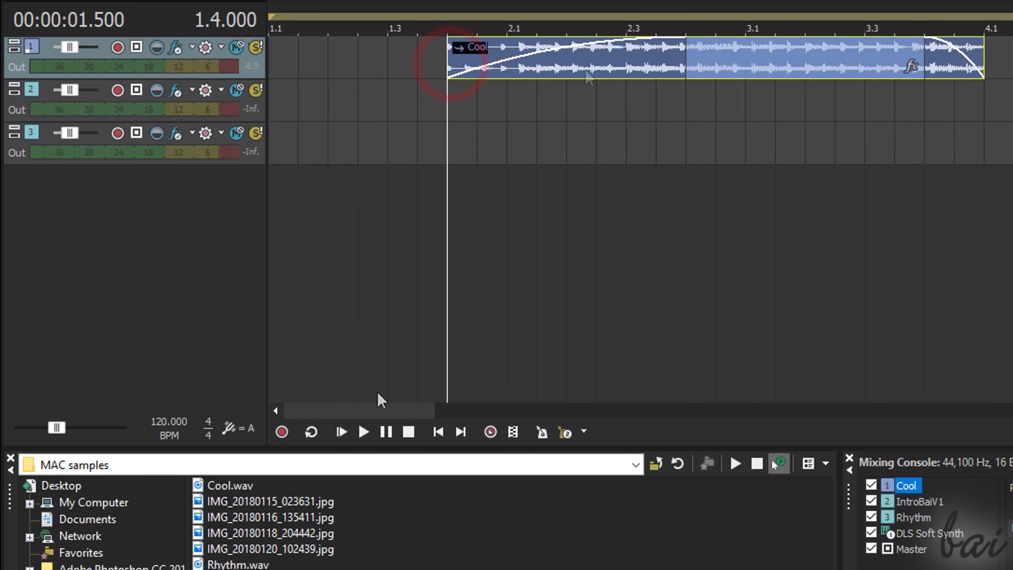
left_click(368, 434)
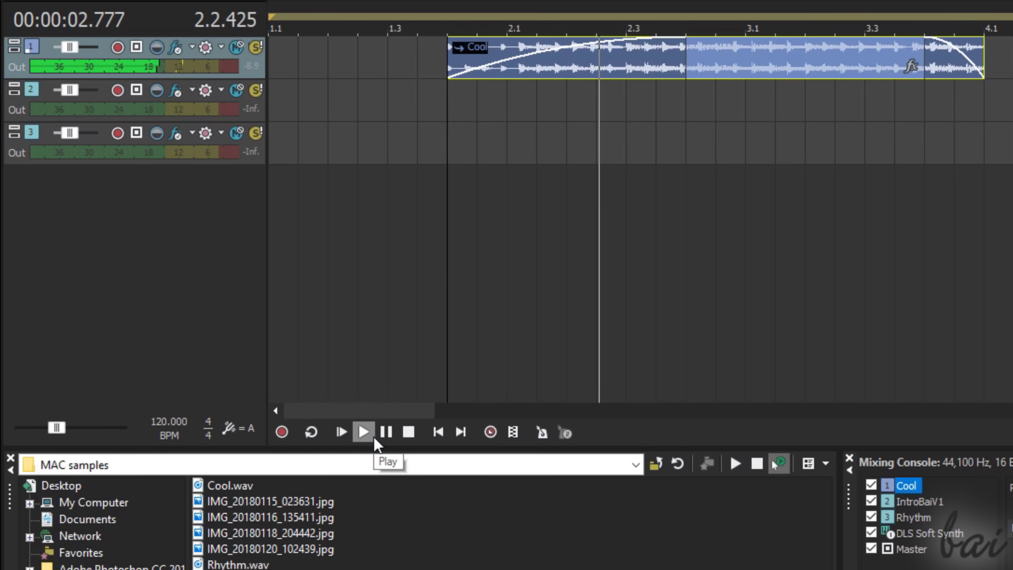
left_click(391, 437)
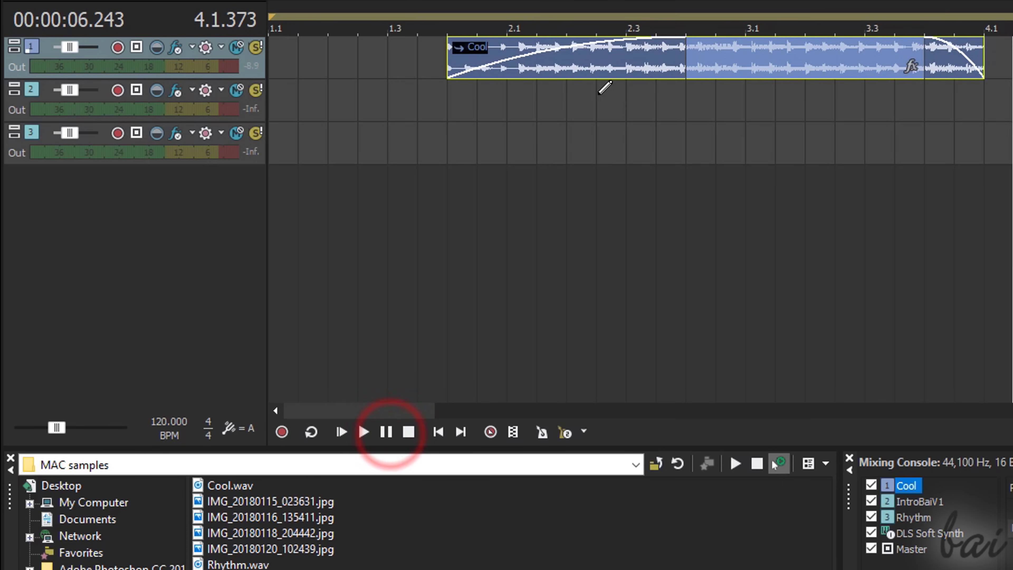
Give the Cool clip's fade-in the third curve type, then select IntroBaiV1
right_click(601, 64)
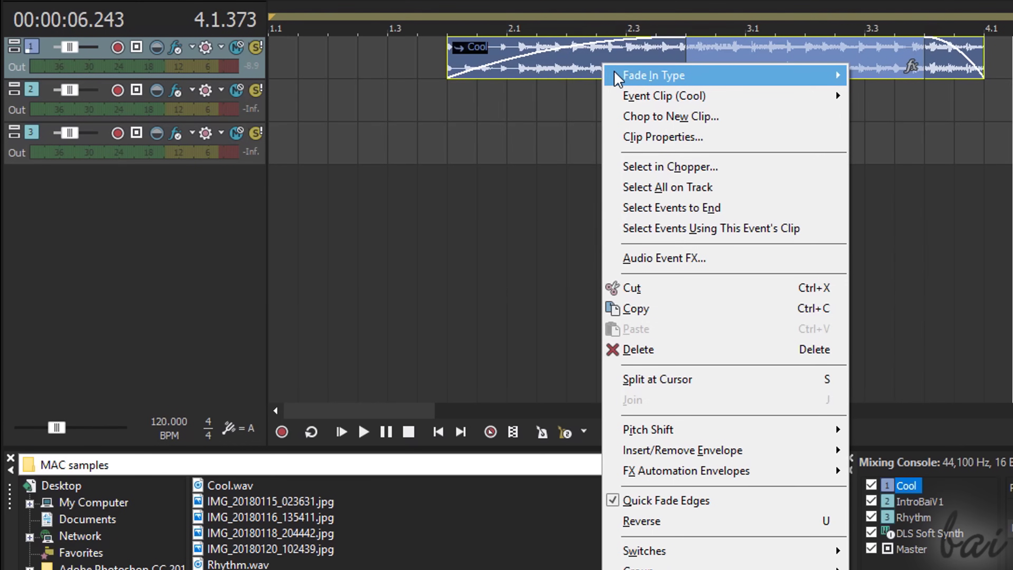
mouse_move(617, 77)
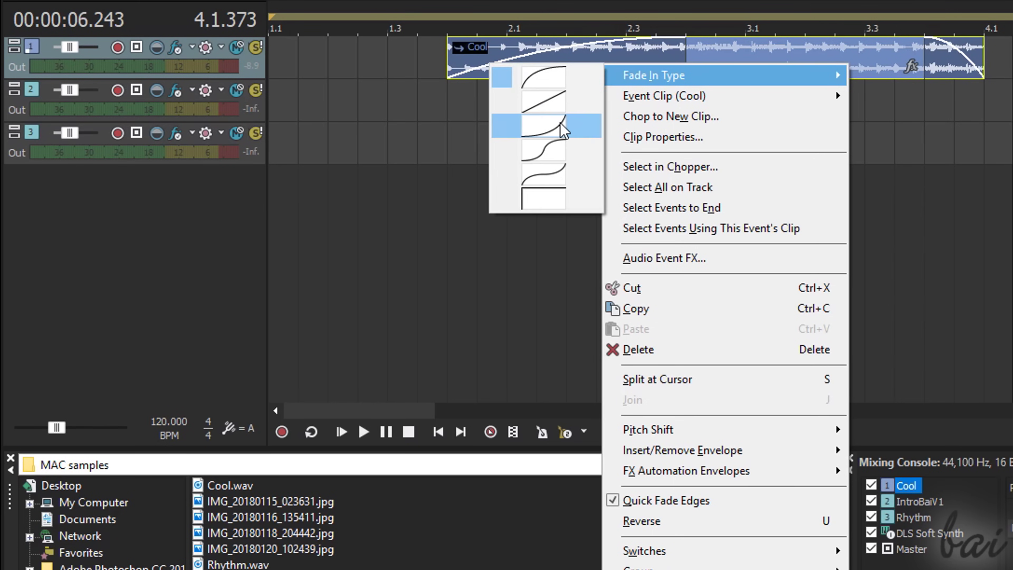
left_click(560, 133)
key("space")
scroll(767, 102, "down", 2)
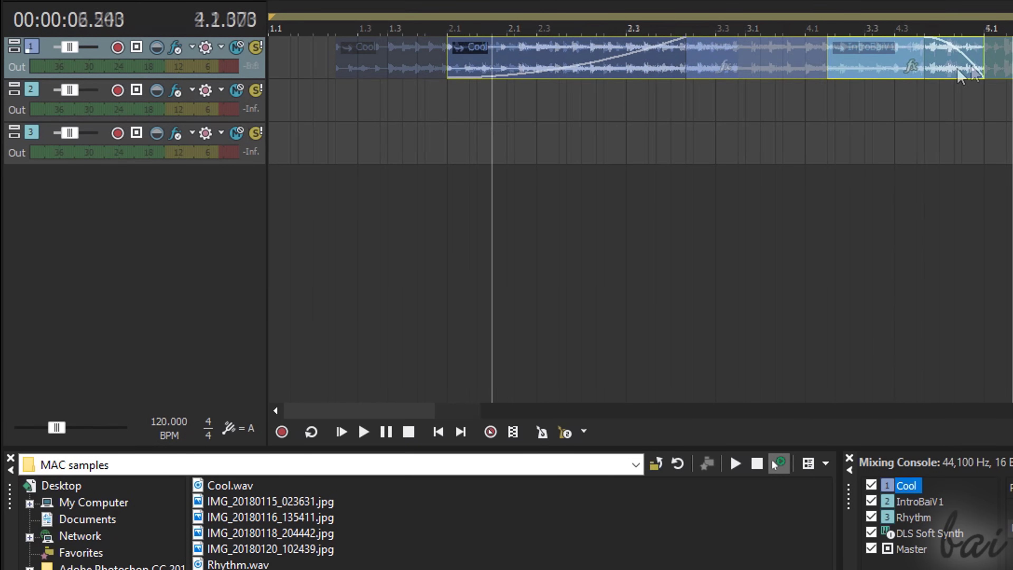
left_click(969, 64)
Enlarge track 1 and raise the Cool track volume to 8.8 dB during playback
left_click(582, 50)
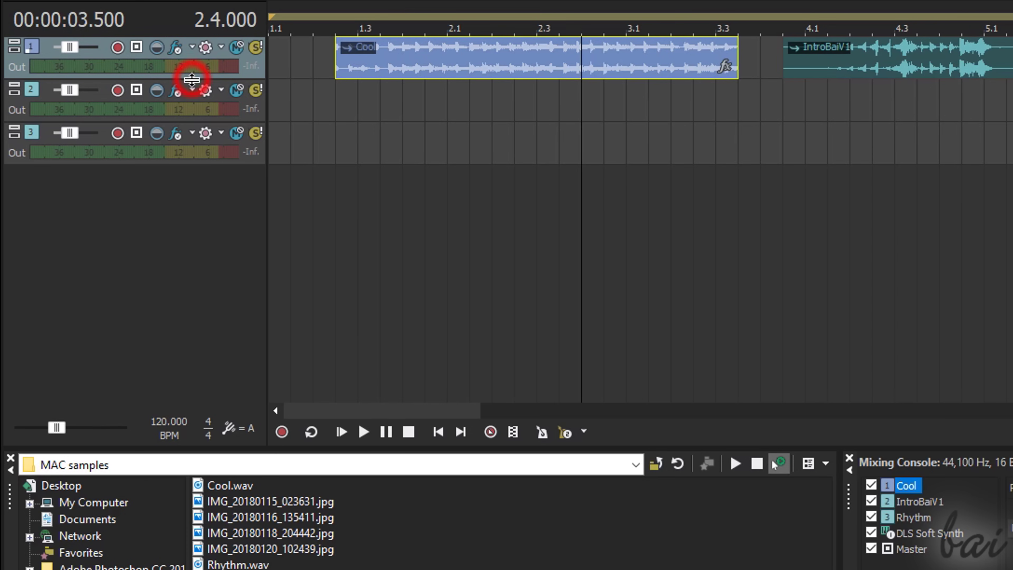
left_click_drag(191, 80, 205, 146)
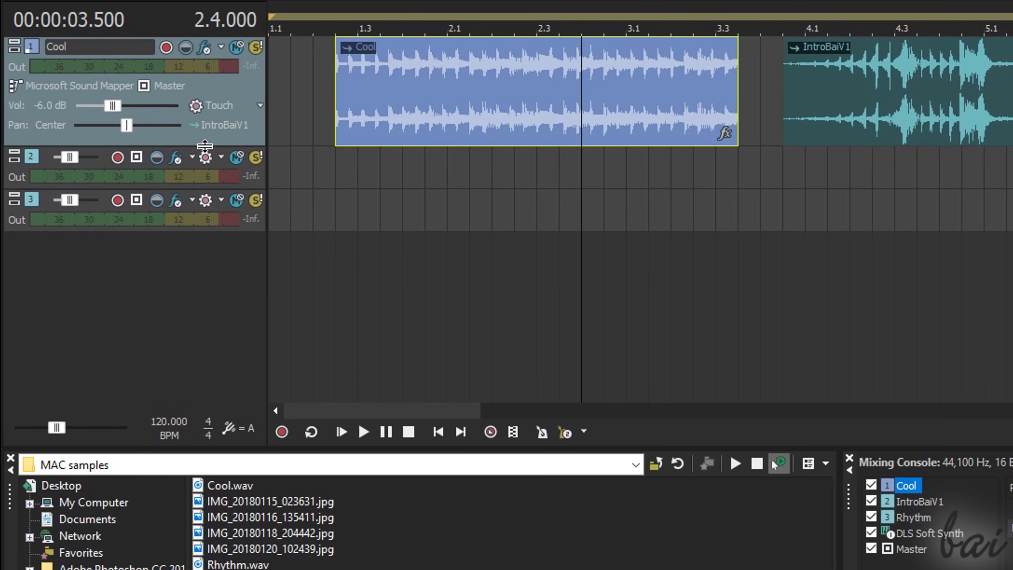
scroll(468, 217, "down", 3)
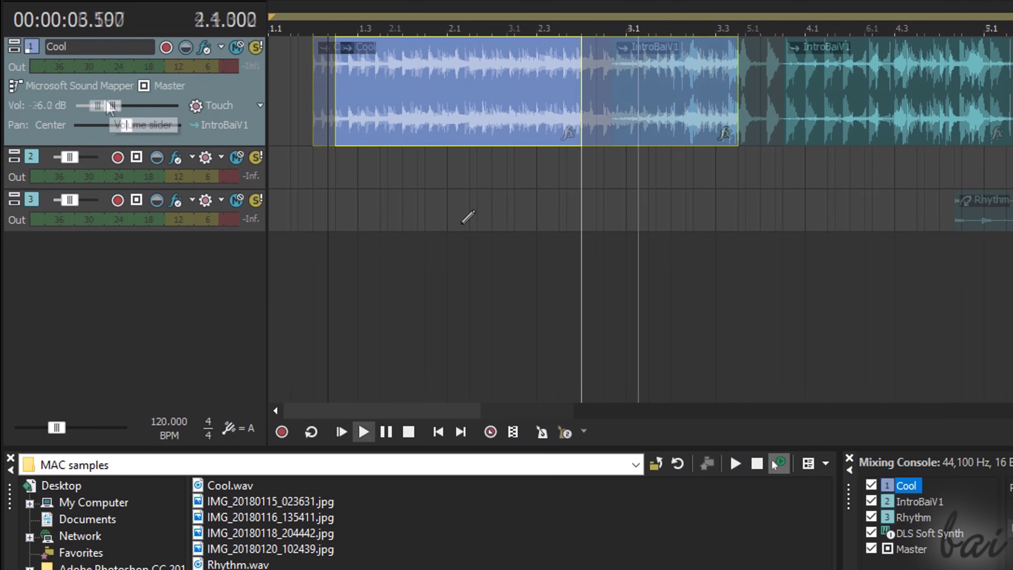
key("space")
mouse_move(112, 105)
left_mouse_down()
mouse_move(123, 106)
mouse_move(100, 115)
left_mouse_up()
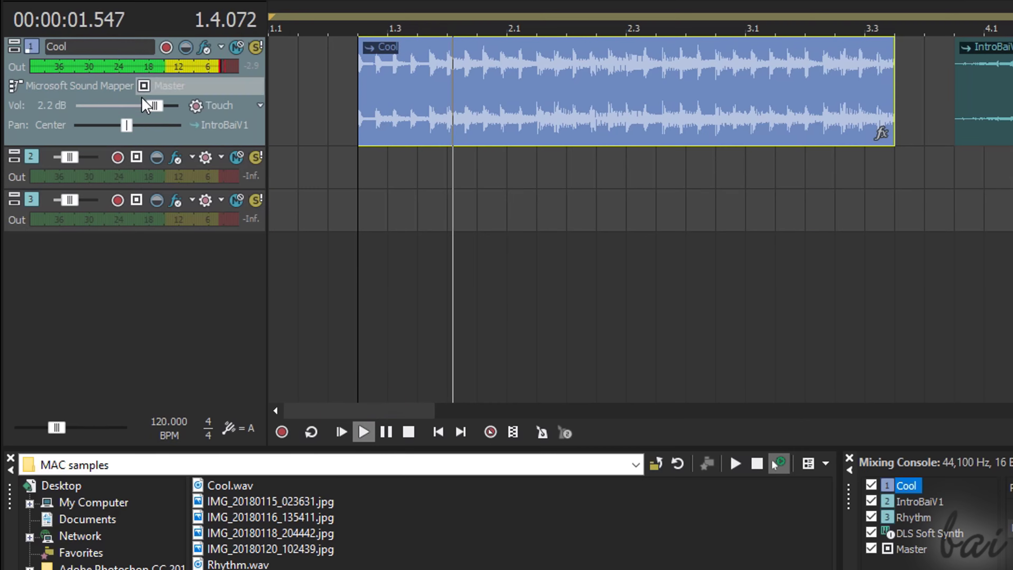
left_click_drag(146, 106, 175, 116)
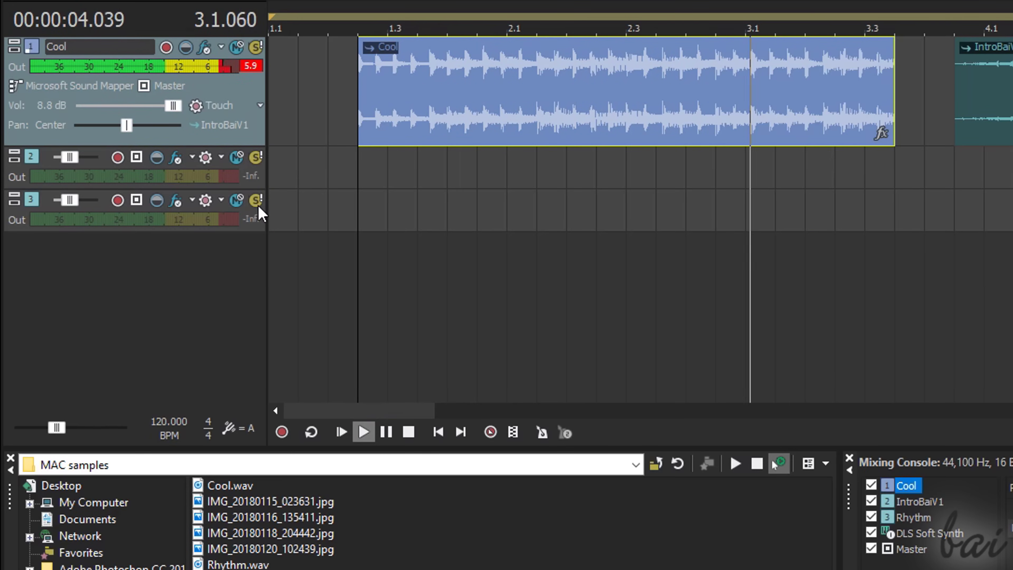
left_click(386, 431)
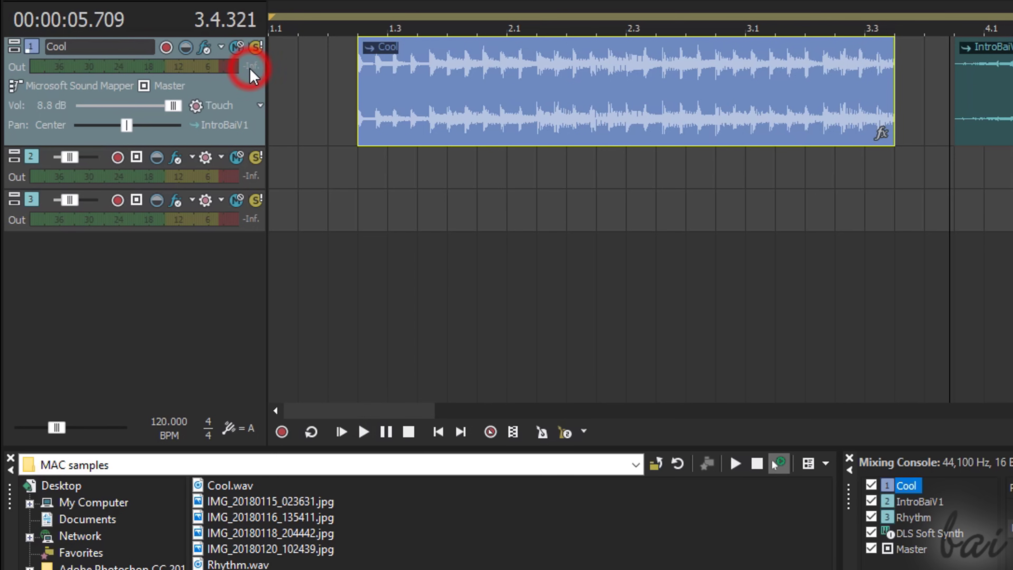
Pan the Cool track fully left to 100% L while playing
left_click(363, 431)
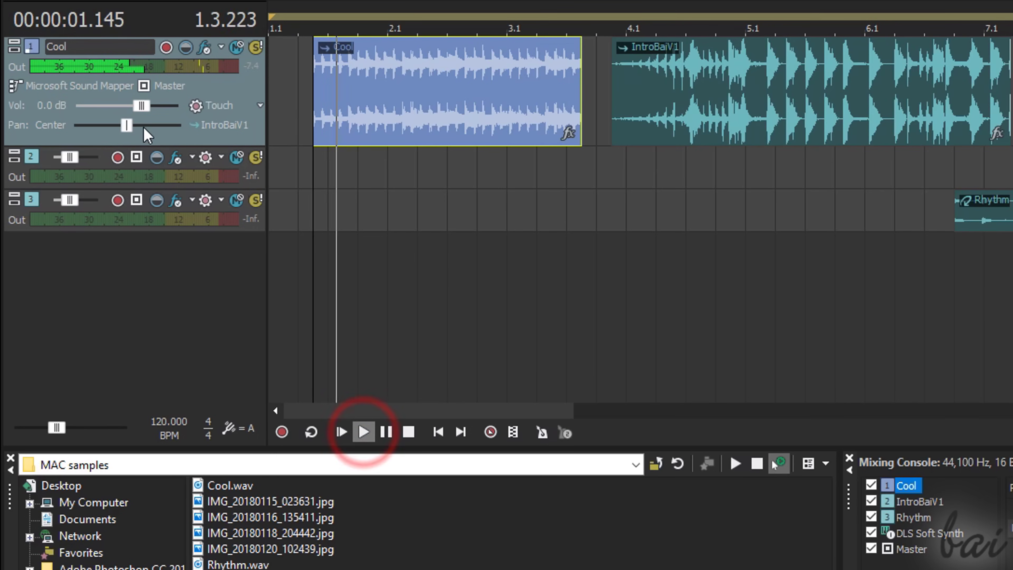
left_click(125, 125)
left_click_drag(127, 130, 71, 133)
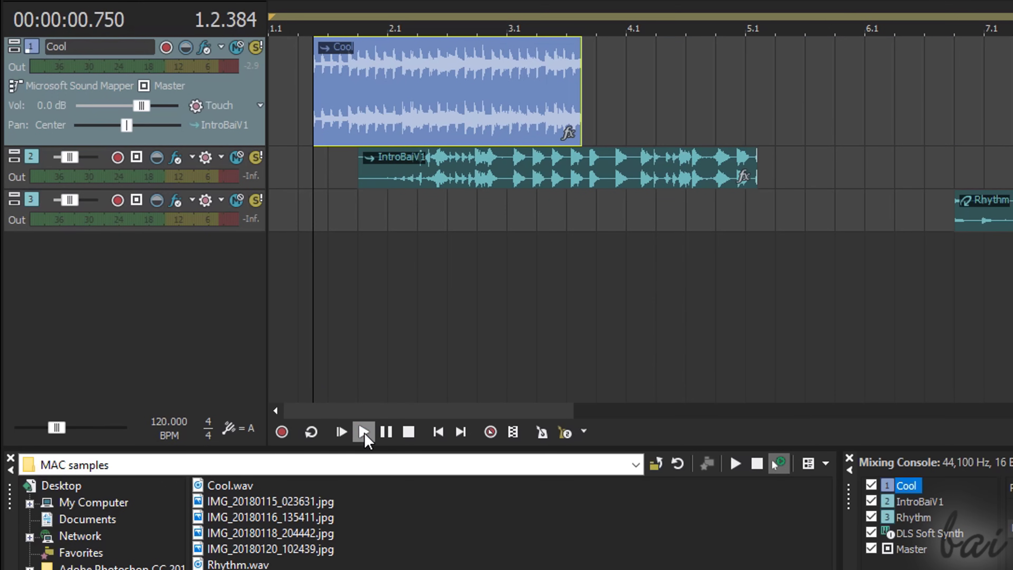
left_click(363, 431)
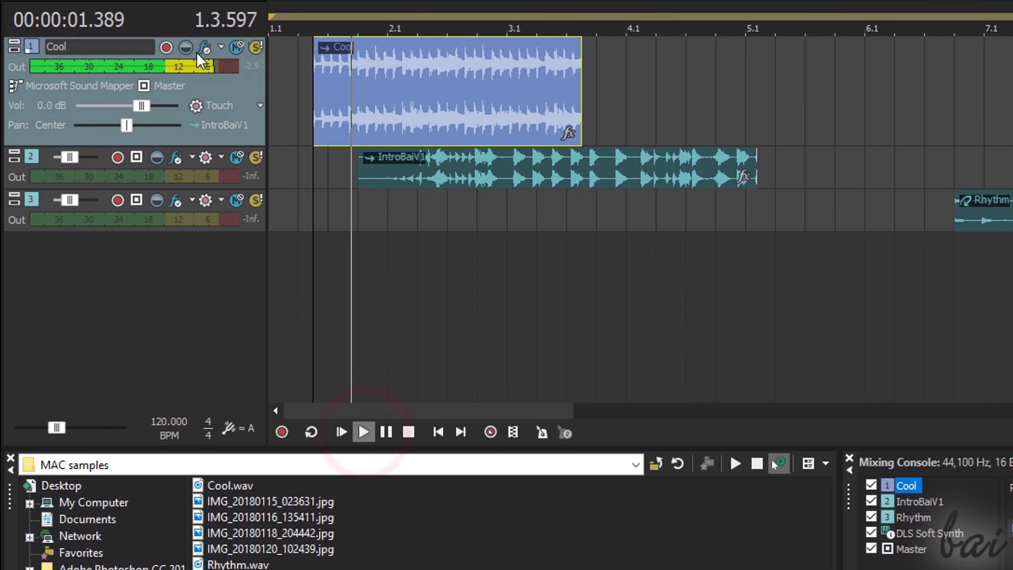
left_click(236, 48)
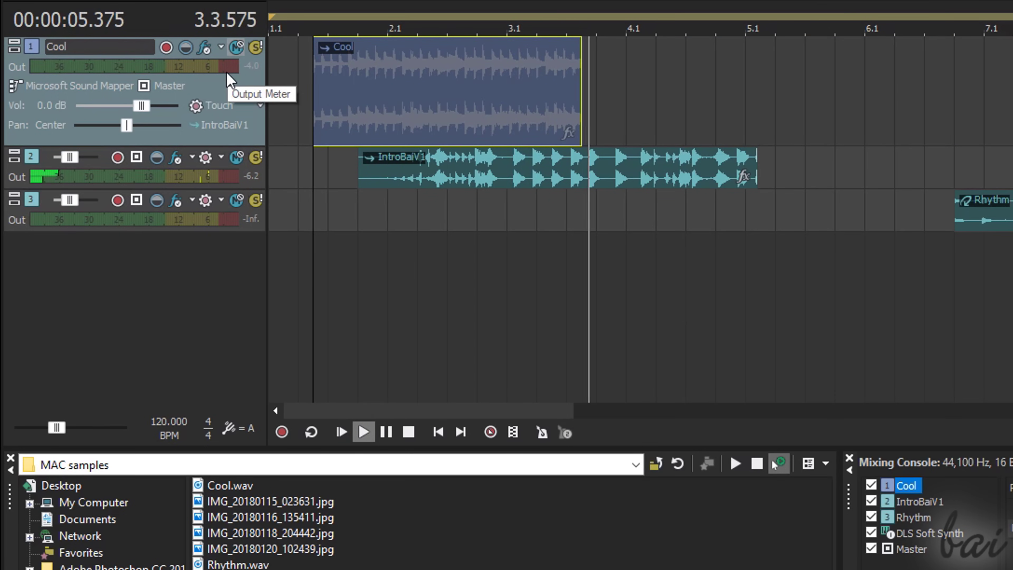
left_click(363, 432)
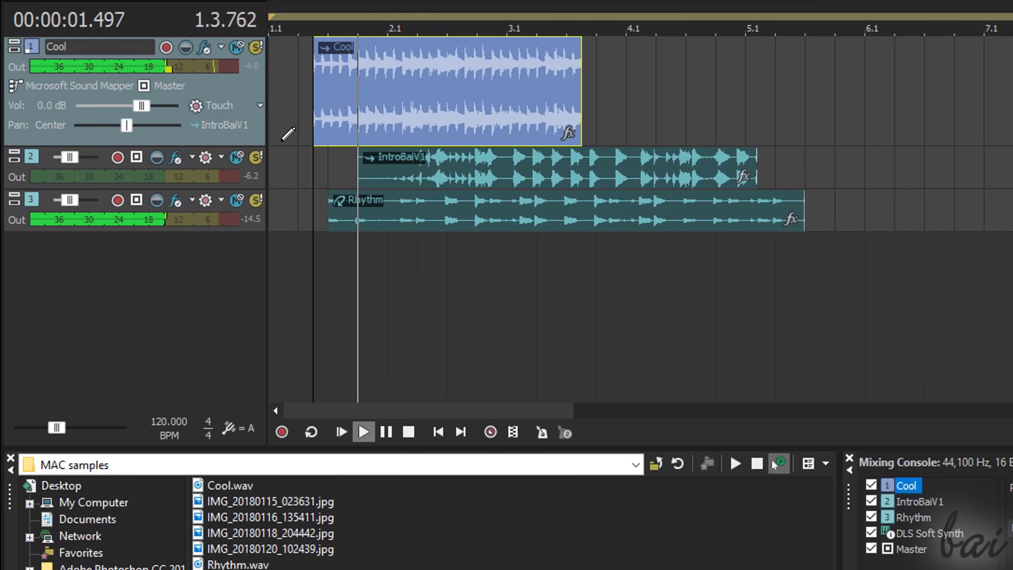
left_click(255, 157)
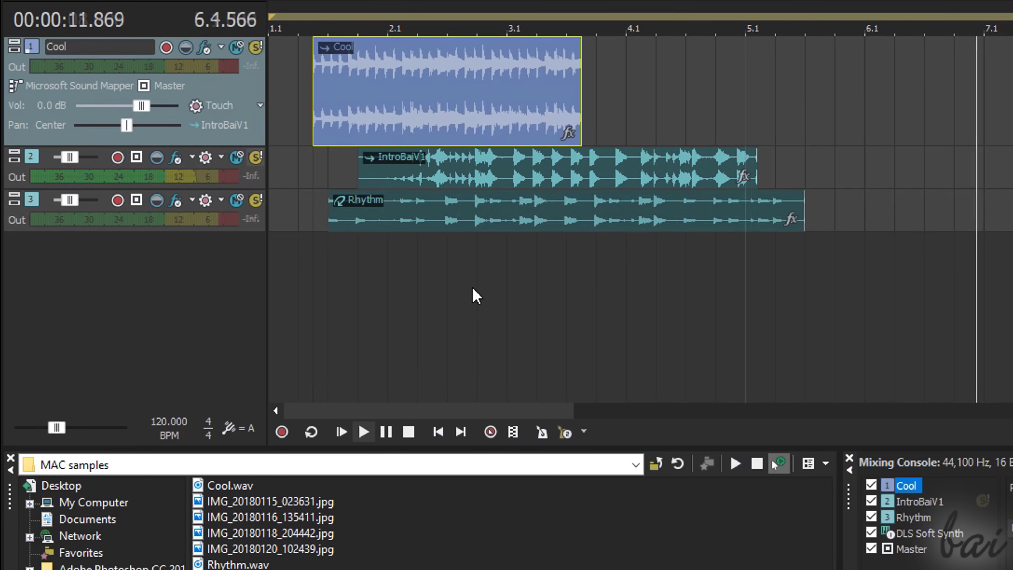
left_click(477, 80)
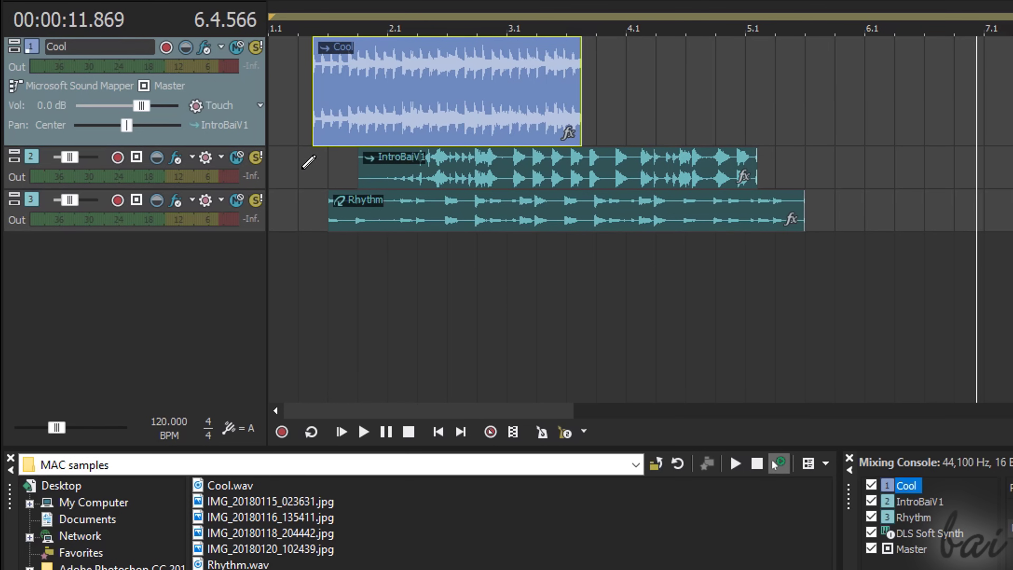
right_click(284, 105)
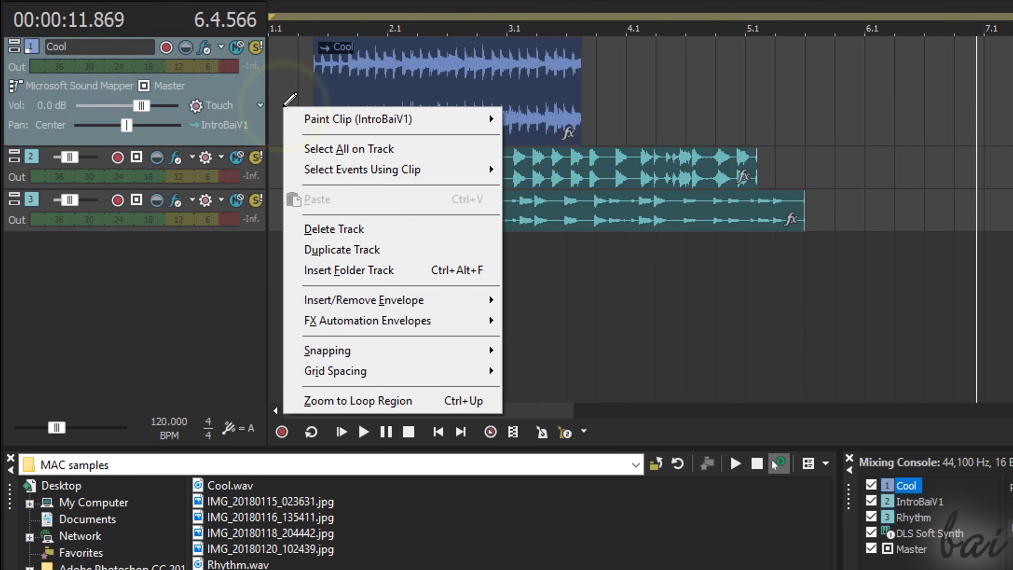
left_click(333, 231)
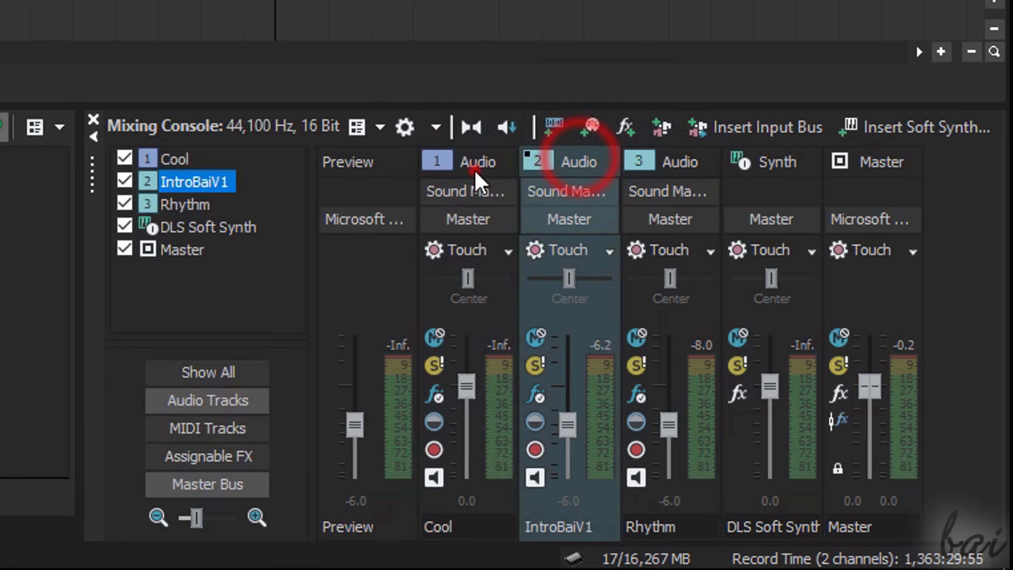
left_click(475, 167)
left_click(570, 164)
left_click(693, 159)
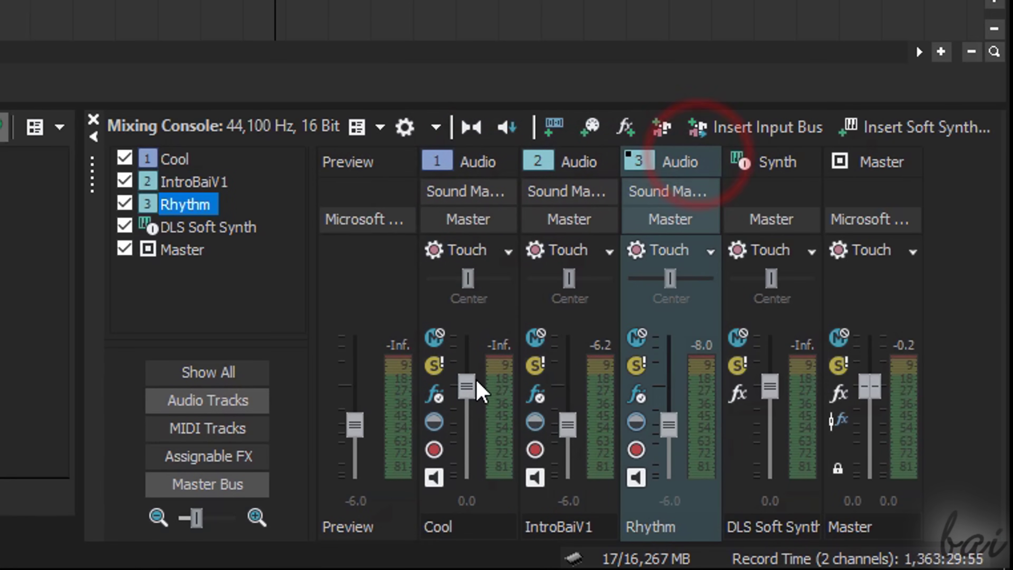
left_click(434, 365)
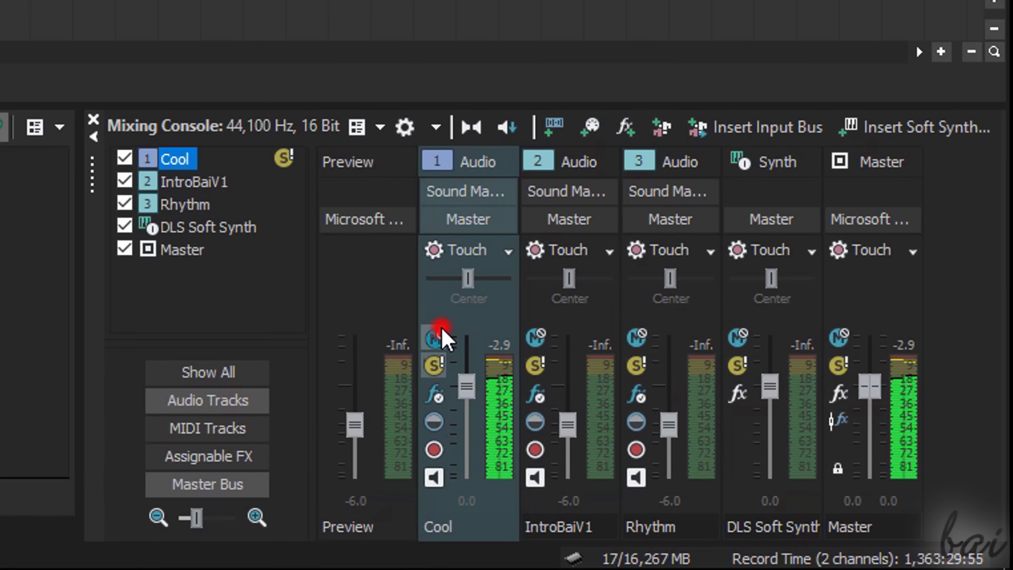
left_click(435, 338)
left_click(435, 338)
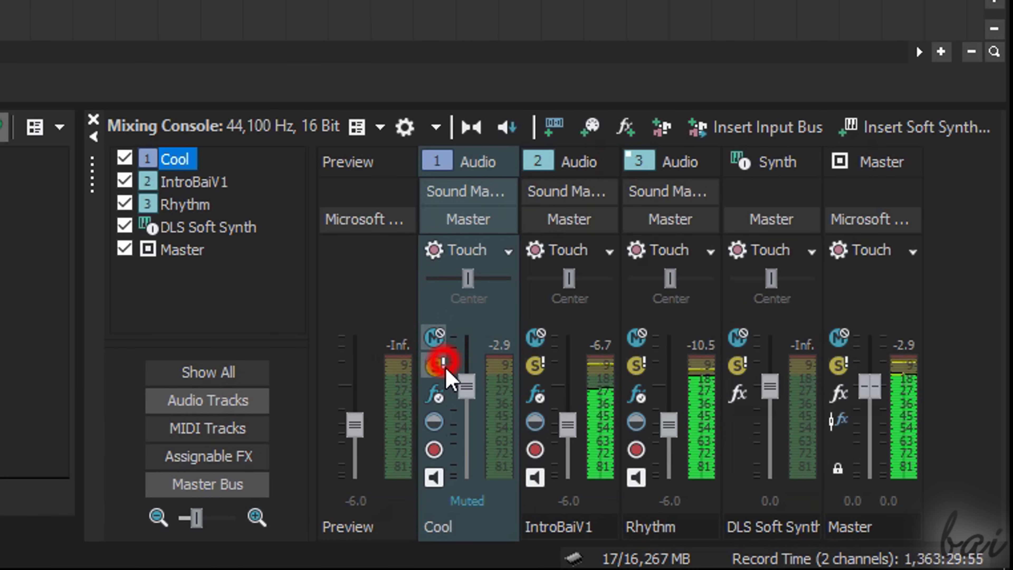
left_click(887, 167)
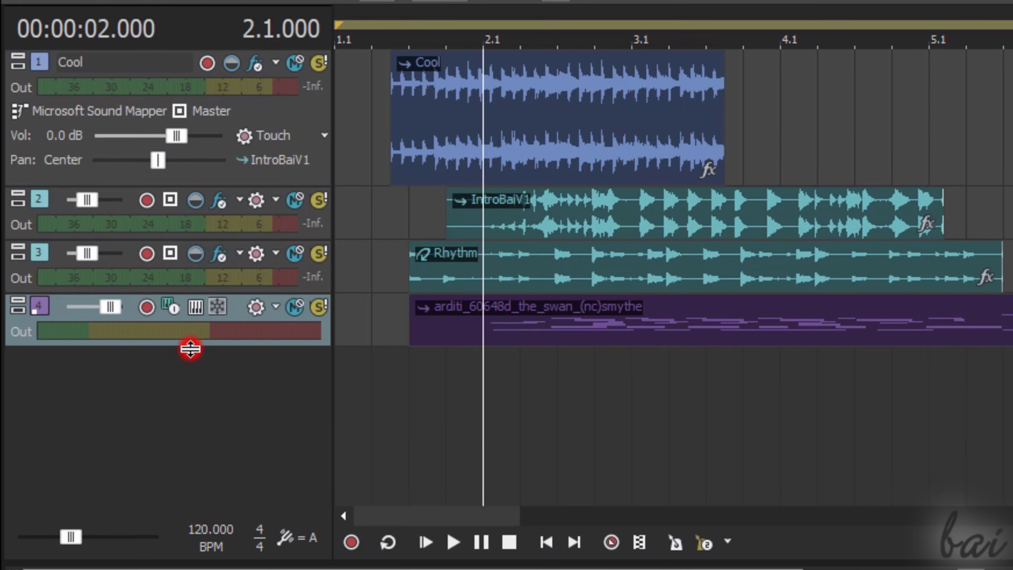
Enlarge MIDI track 4, solo it and start playback
left_click_drag(190, 348, 192, 453)
scroll(768, 409, "down", 2)
left_click(315, 307)
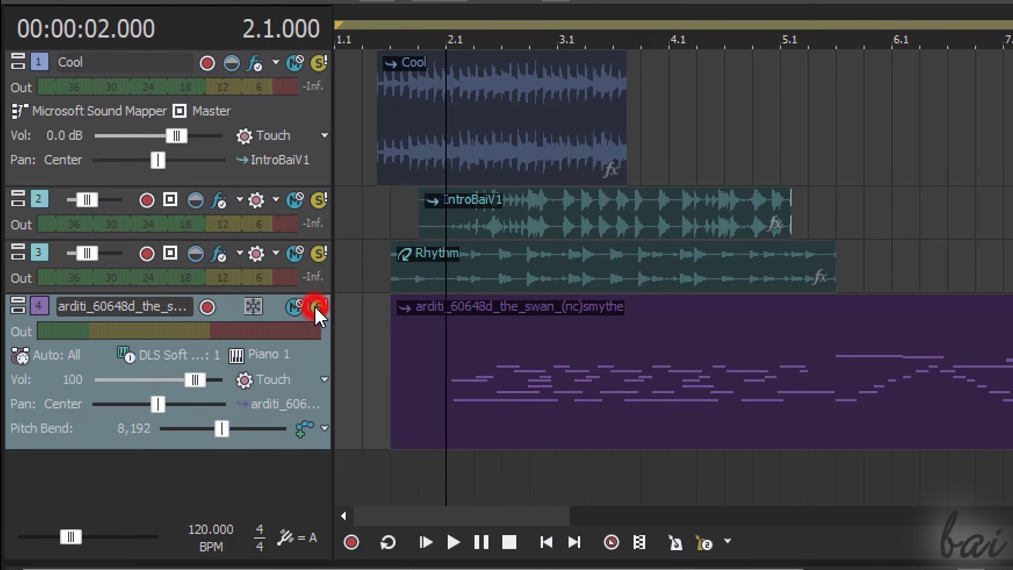
left_click(454, 543)
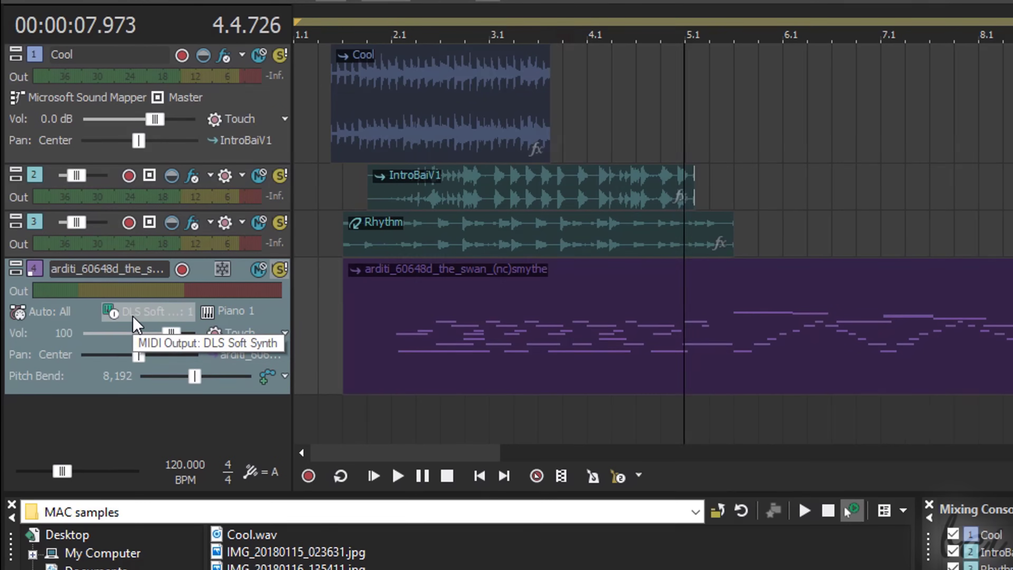
Try Mandolin, then Organ 2 as the MIDI instrument, and drop the swan MIDI file on the timeline
left_click(223, 311)
mouse_move(254, 405)
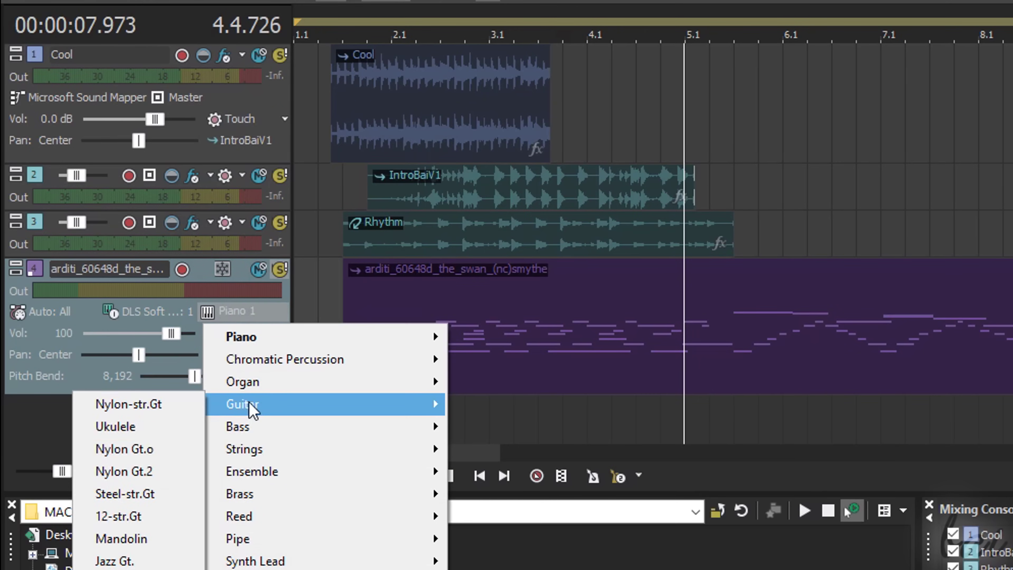
left_click(172, 539)
left_click(397, 475)
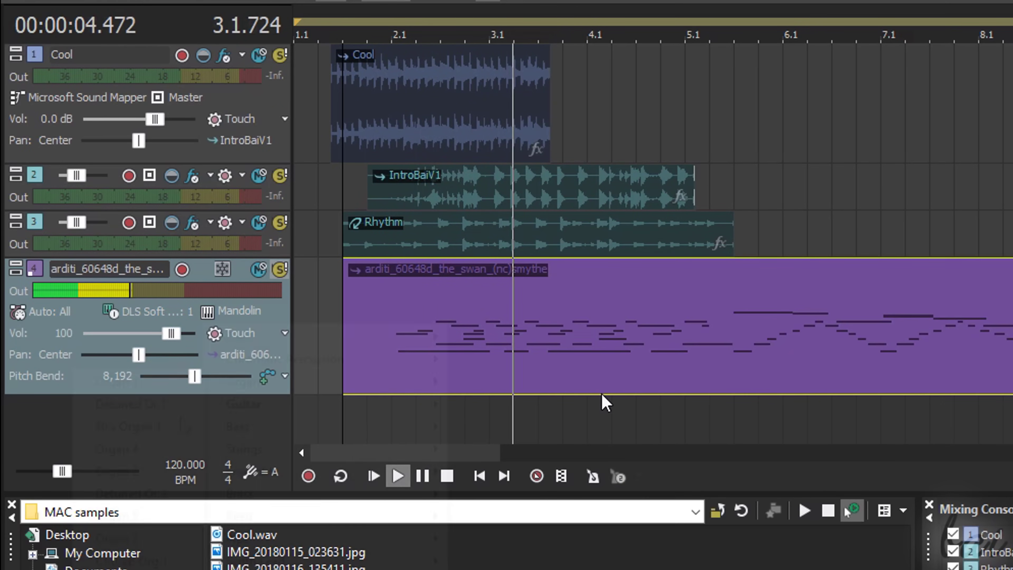
left_click(224, 311)
mouse_move(243, 381)
left_click(117, 471)
left_click(397, 476)
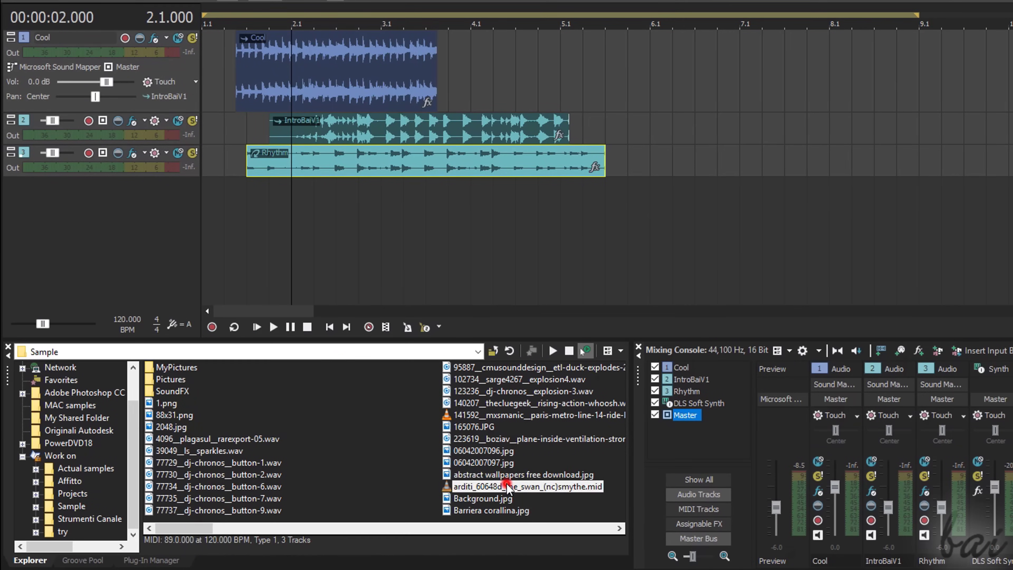
left_click_drag(507, 489, 235, 213)
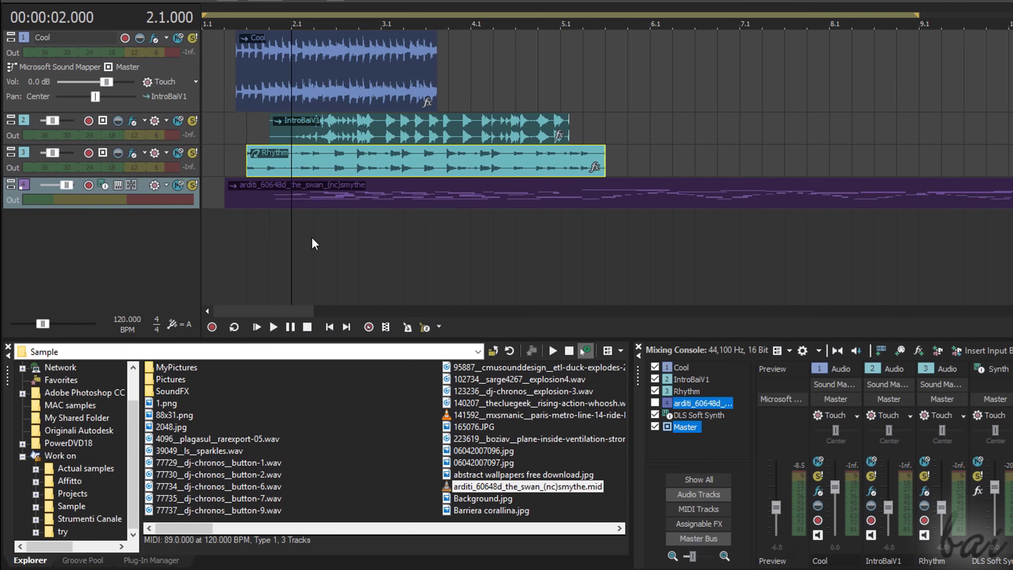
left_click(410, 199)
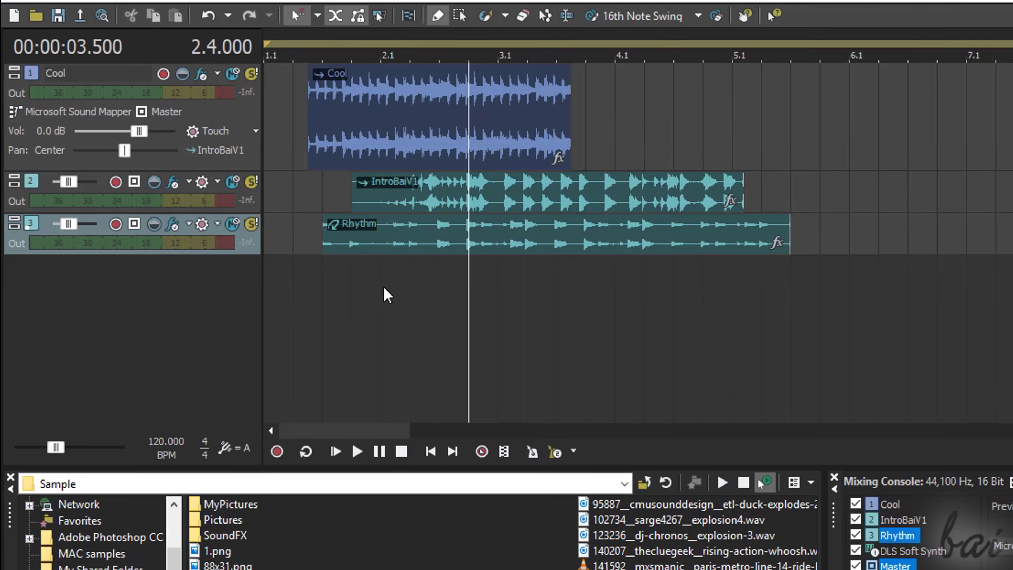
Insert a new MIDI track and draw a MIDI clip spanning roughly bars 2.3 to 3.7
right_click(379, 282)
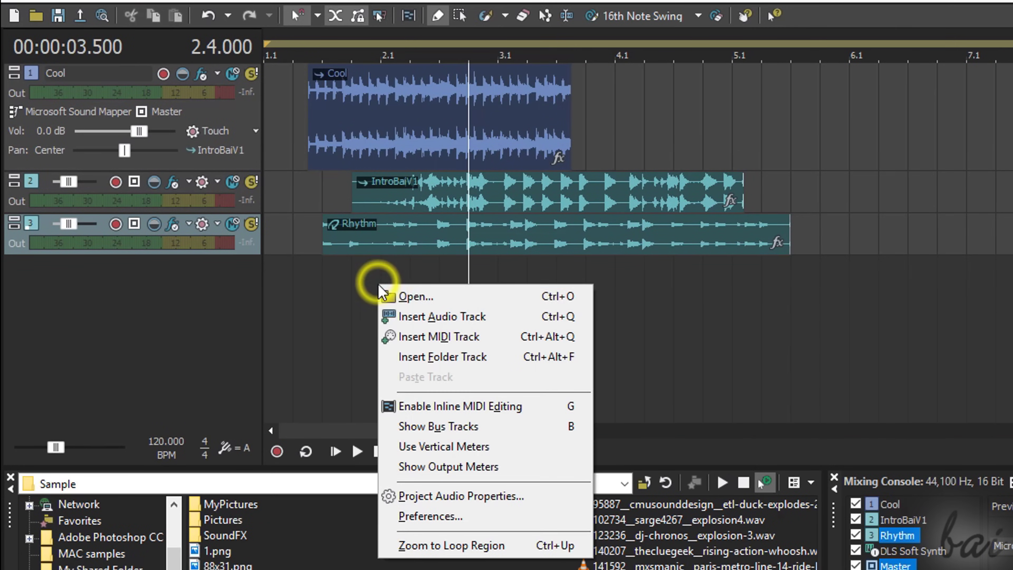
left_click(415, 336)
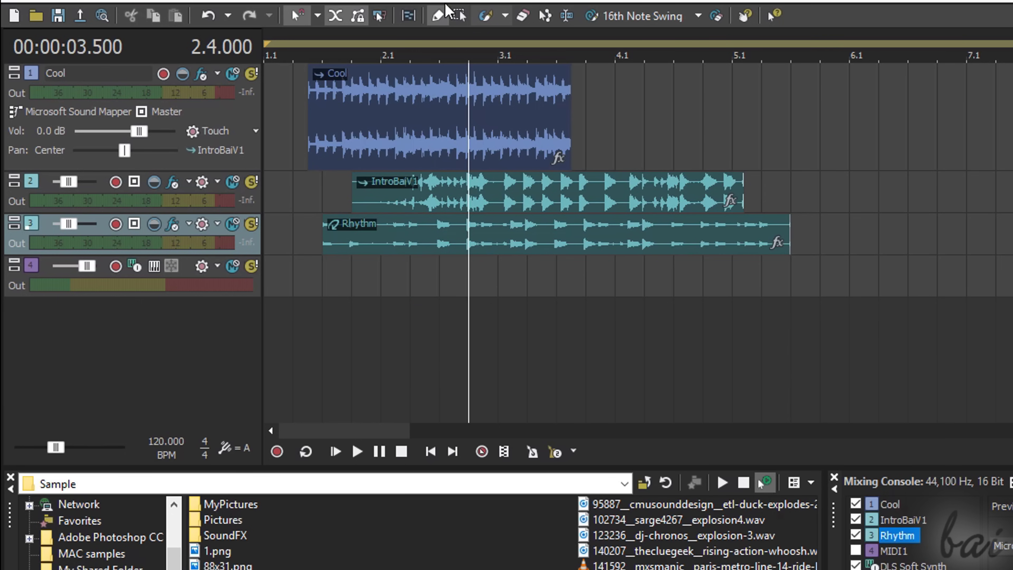
left_click(439, 17)
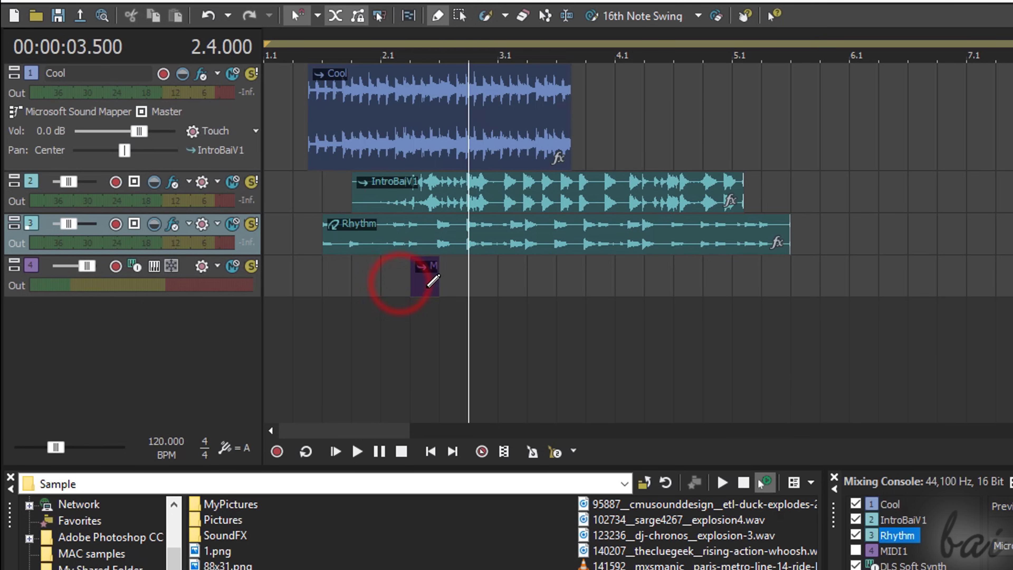
left_click_drag(463, 284, 521, 272)
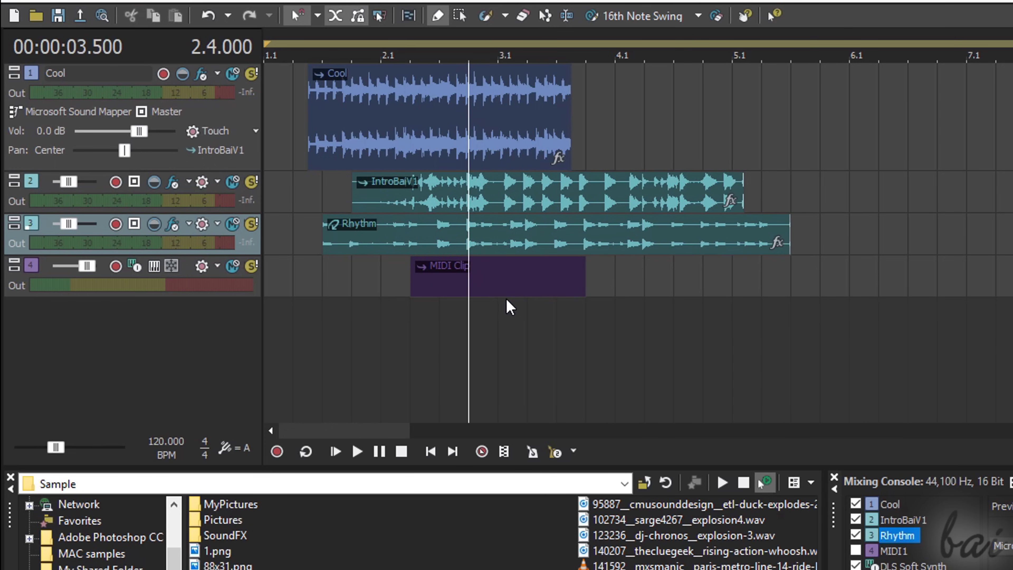
left_click(512, 276)
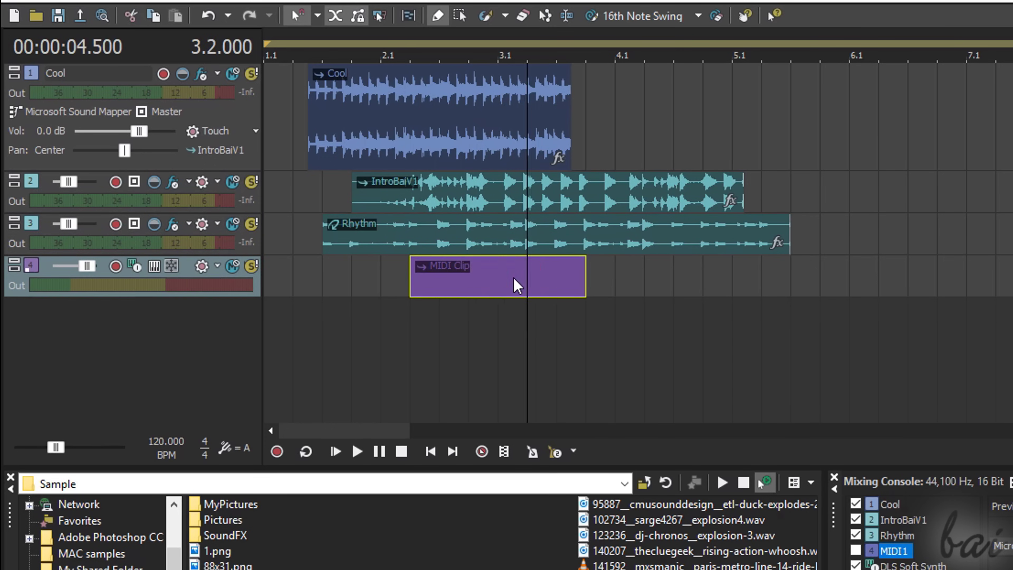
Open the MIDI clip's piano roll and draw notes C5, C#5, A#4 and C#5
right_click(515, 274)
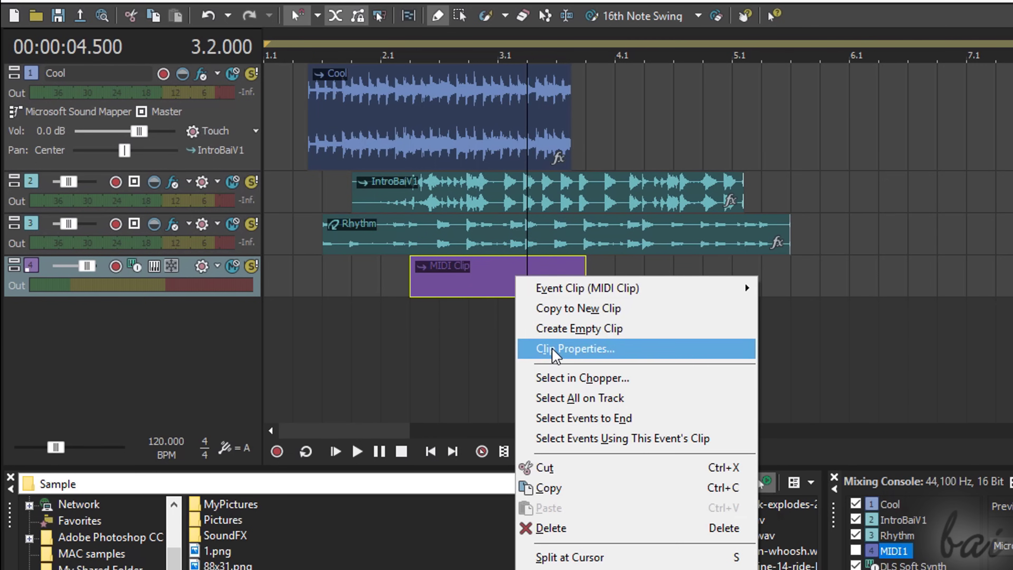
left_click(552, 349)
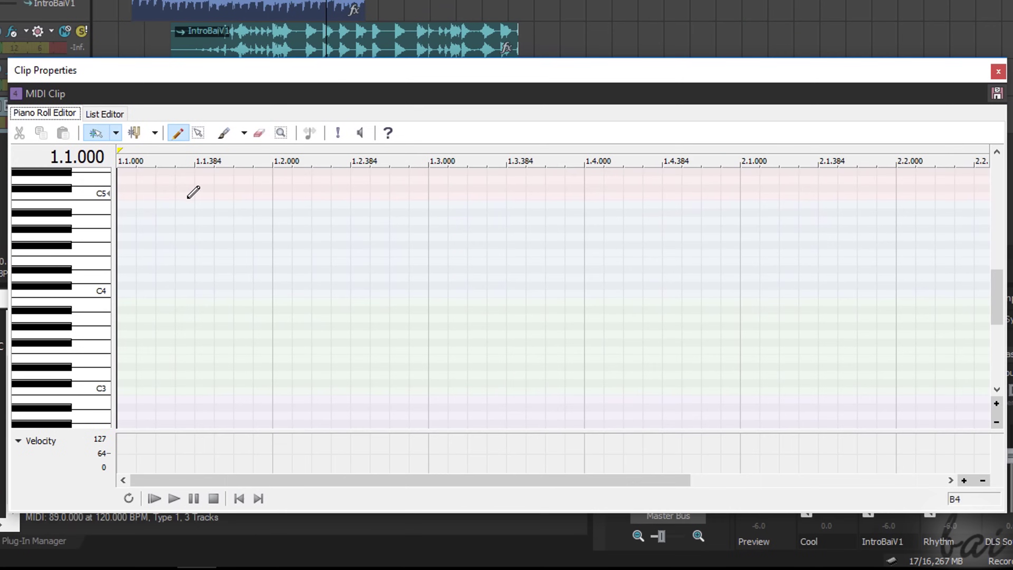
left_click_drag(176, 196, 212, 196)
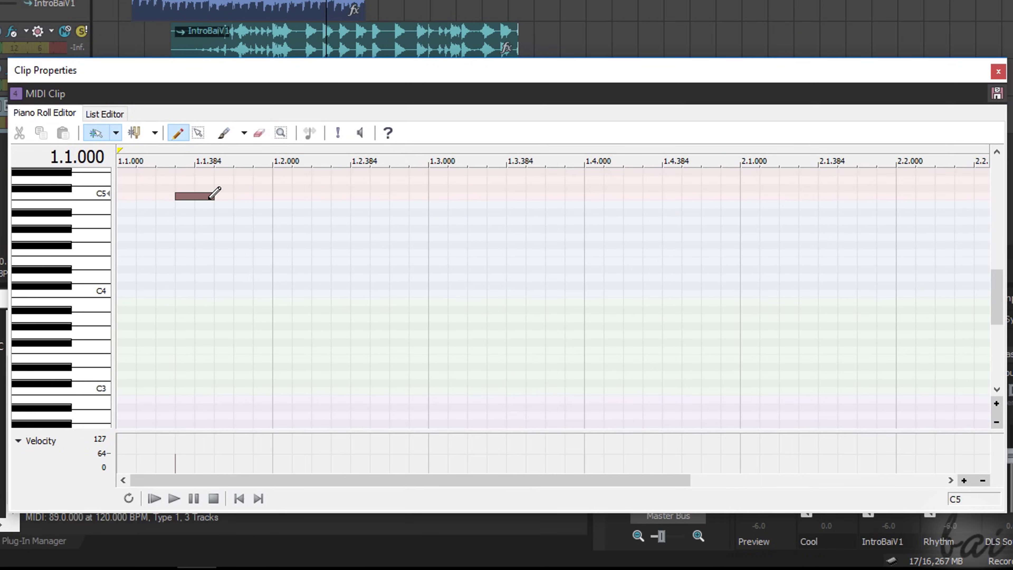
left_click_drag(278, 192, 311, 182)
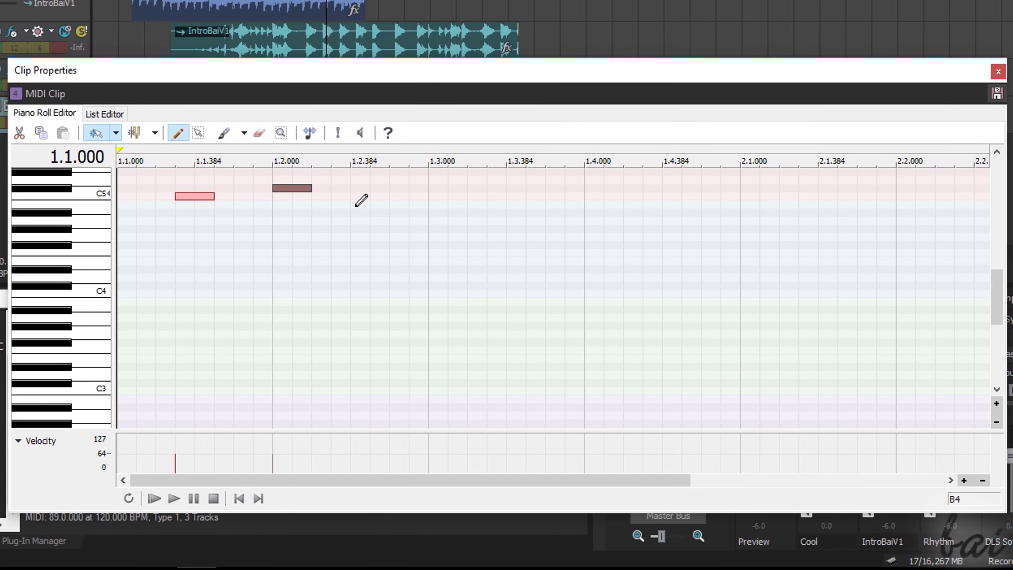
left_click_drag(359, 213, 385, 215)
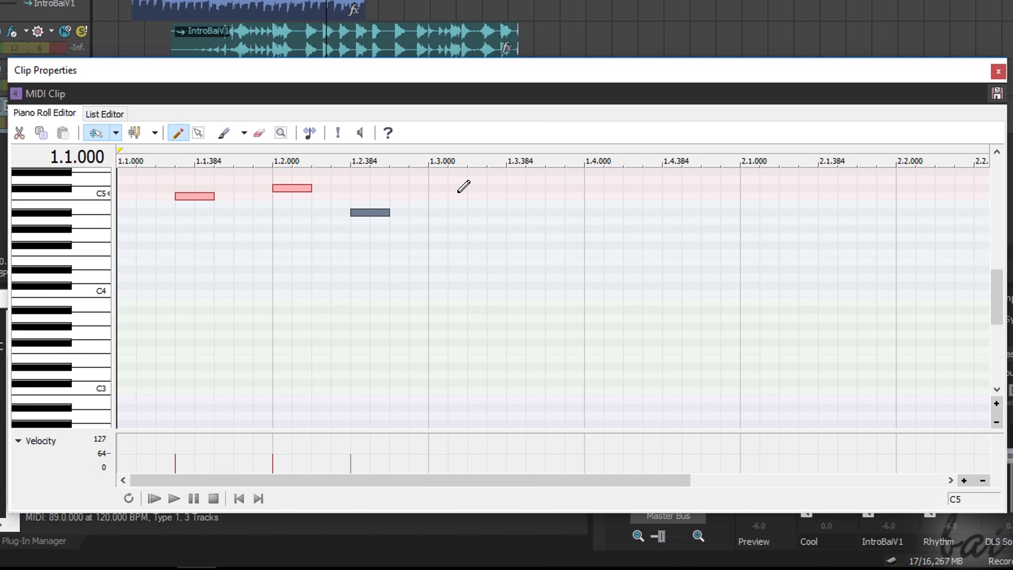
left_click_drag(451, 189, 560, 212)
Preview pitches, including C5, on the piano roll keyboard
left_click(89, 204)
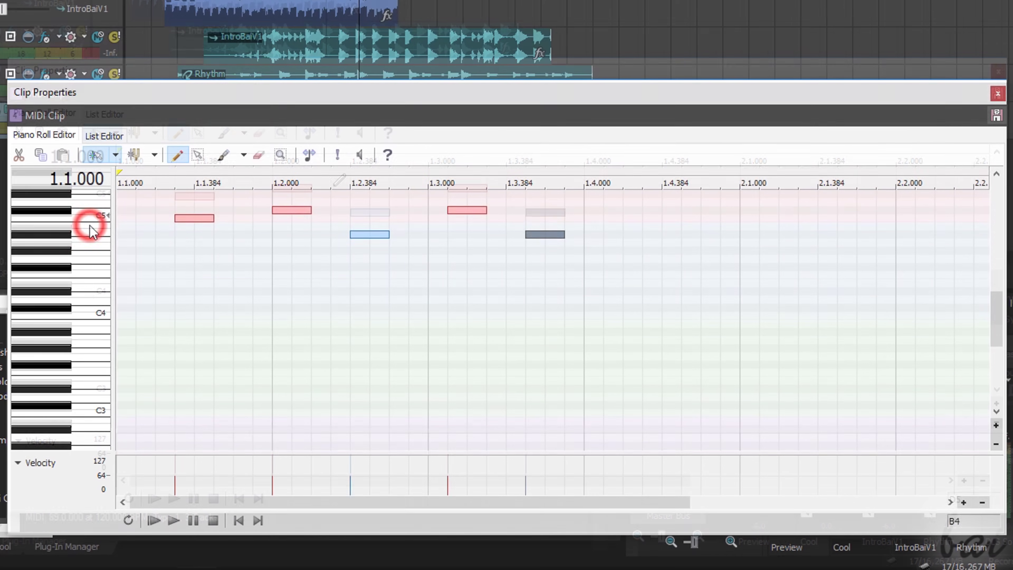
scroll(92, 216, "up", 5)
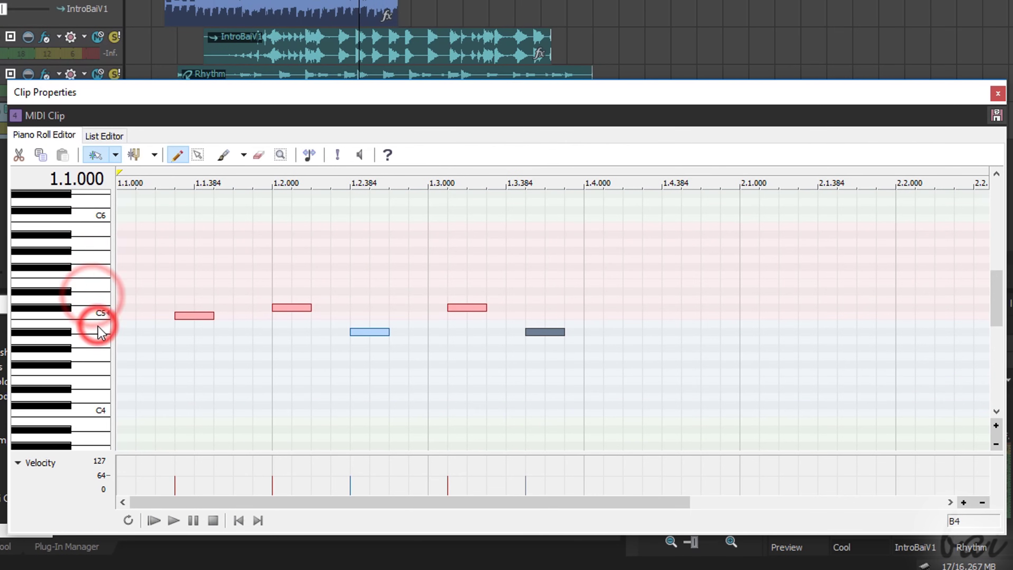
scroll(98, 326, "down", 3)
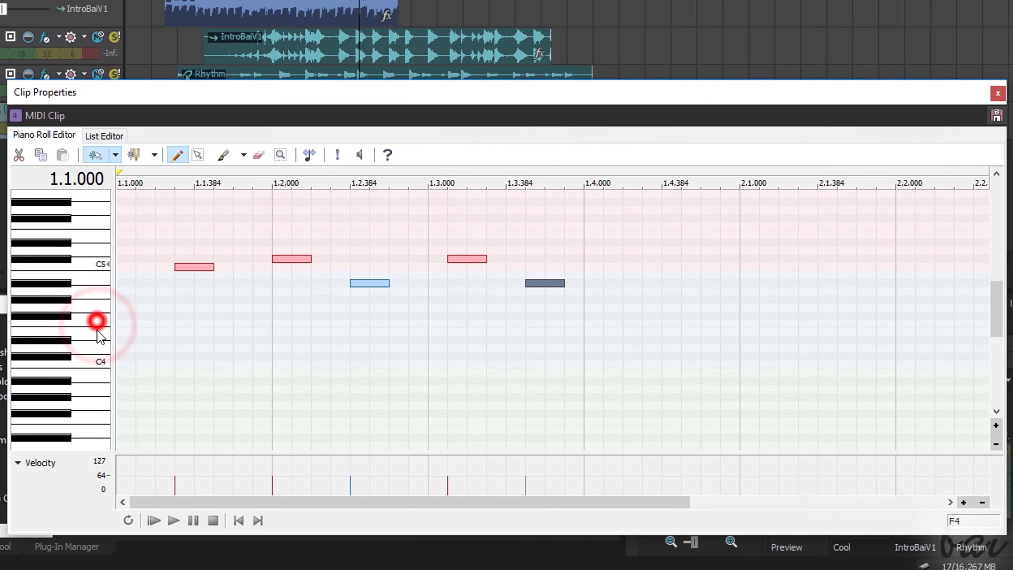
left_click(49, 302)
Edit the MIDI clip inline, preview C5 and lower pitches, then play and pause at 00:00:06.928
left_click(60, 271)
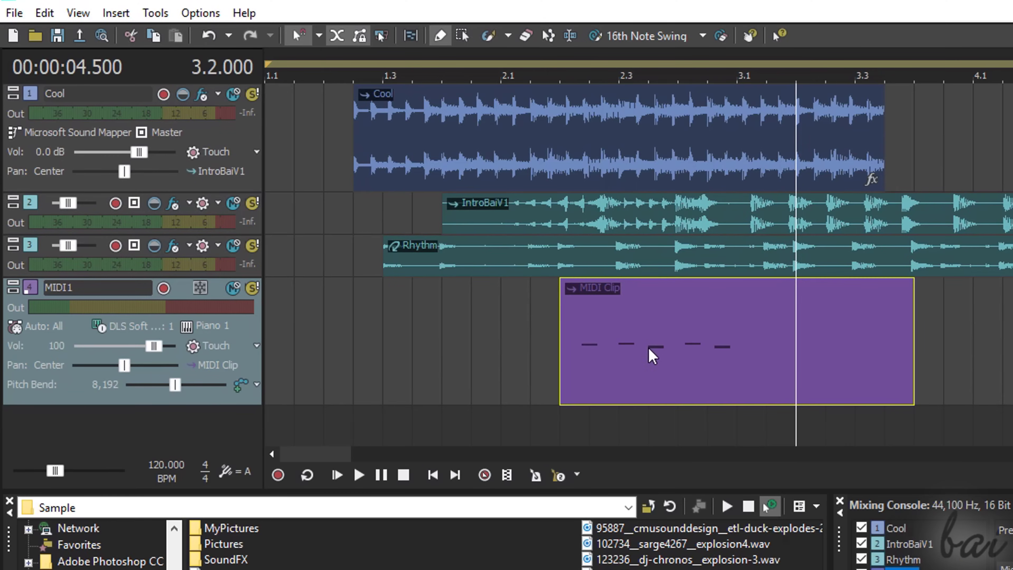
double_click(651, 356)
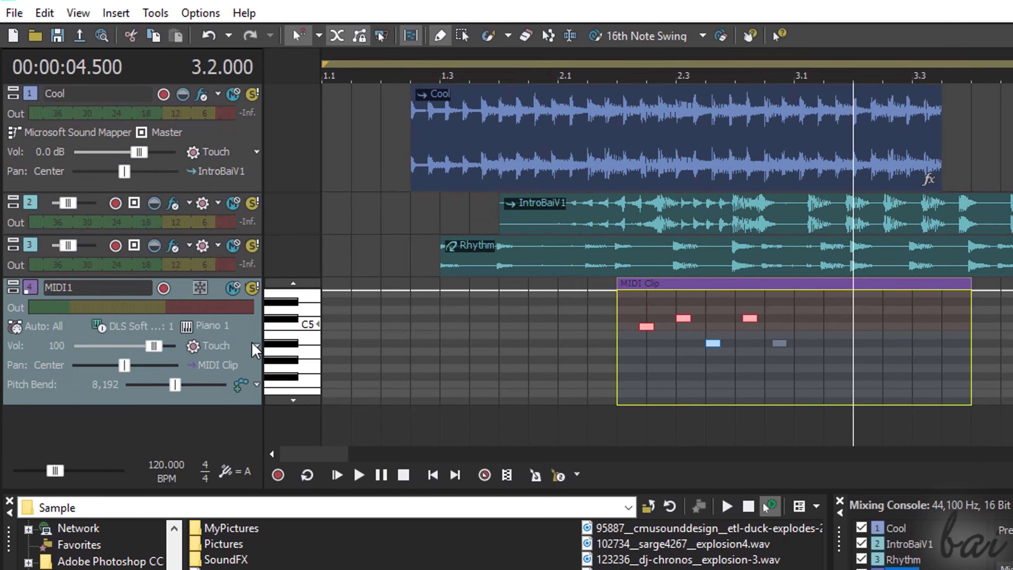
left_click(287, 328)
left_click(293, 303)
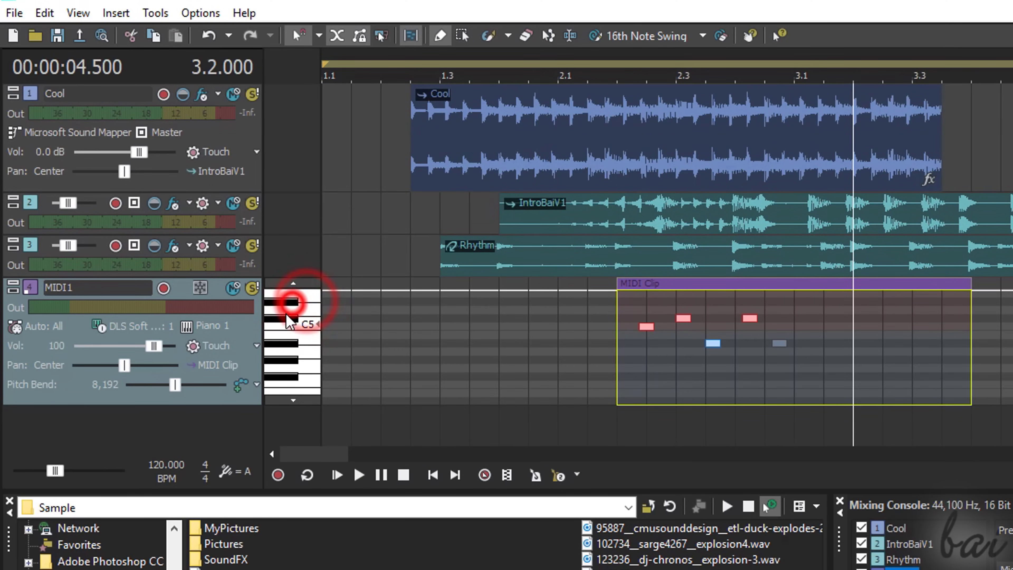
mouse_move(295, 325)
left_mouse_down()
mouse_move(305, 335)
mouse_move(299, 373)
left_mouse_up()
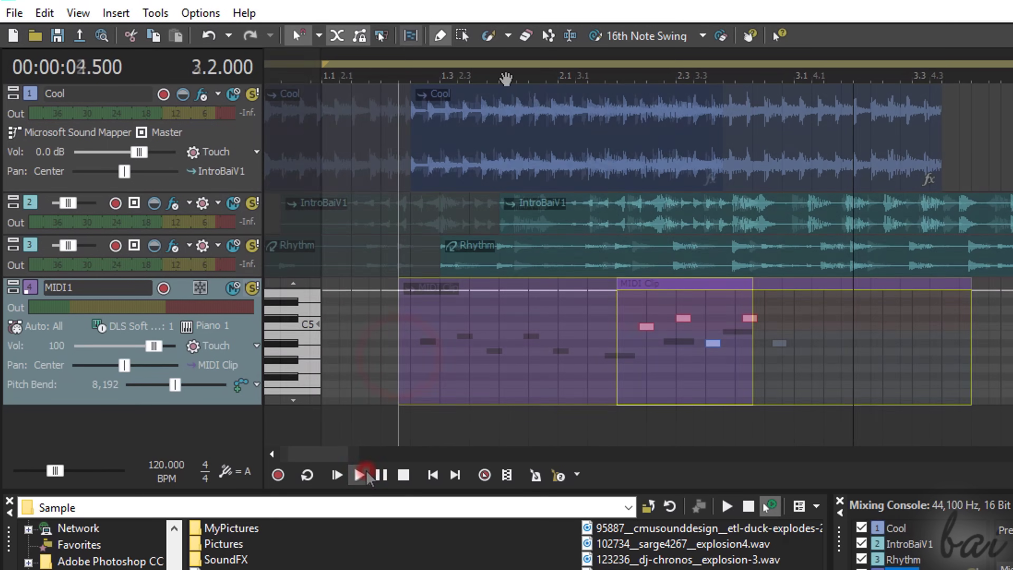
key("space")
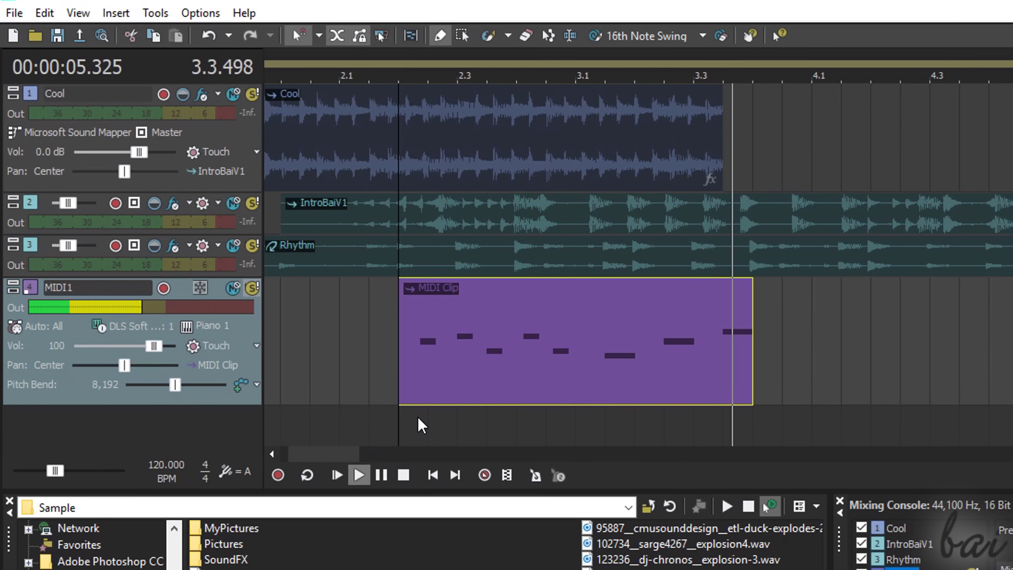
left_click(381, 474)
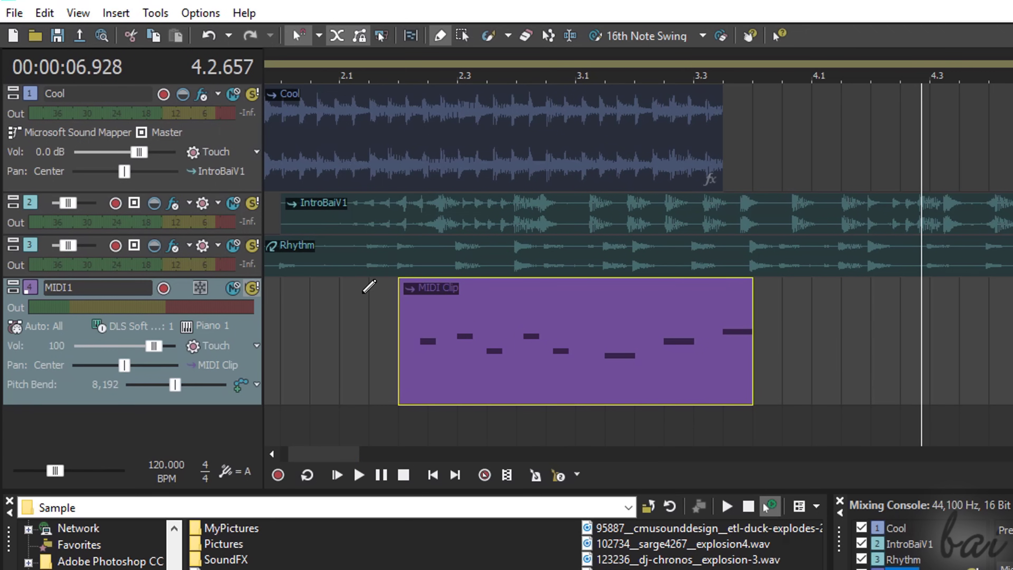
Insert a DLS Soft Synth as the MIDI output for track MIDI1
left_click(141, 326)
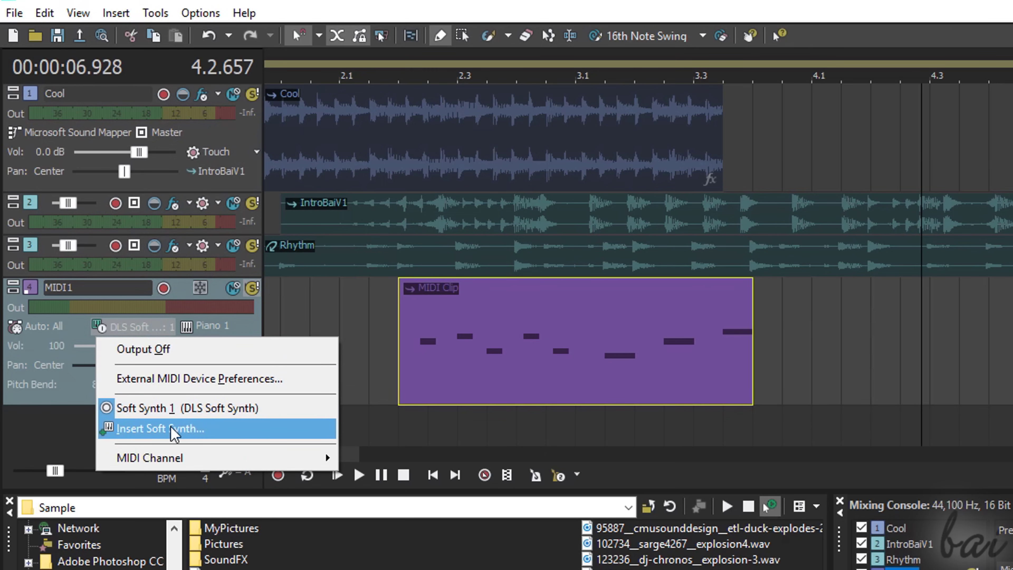
left_click(173, 429)
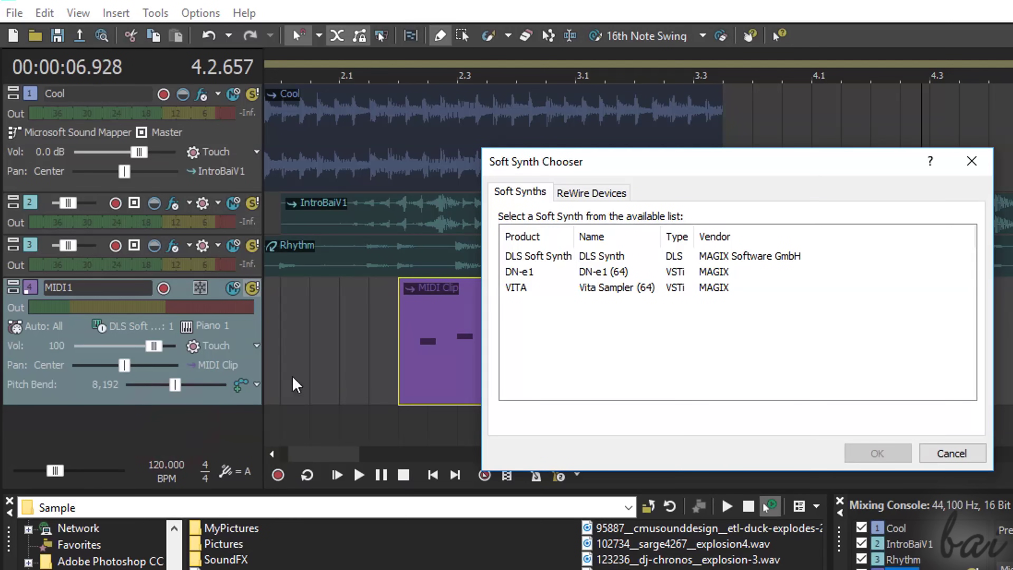
left_click(549, 257)
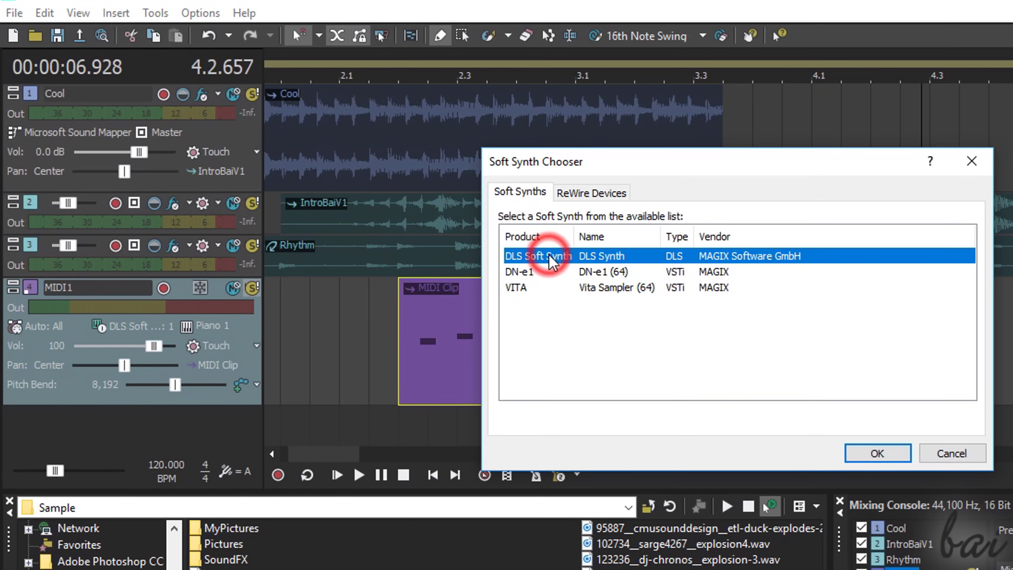
left_click(879, 453)
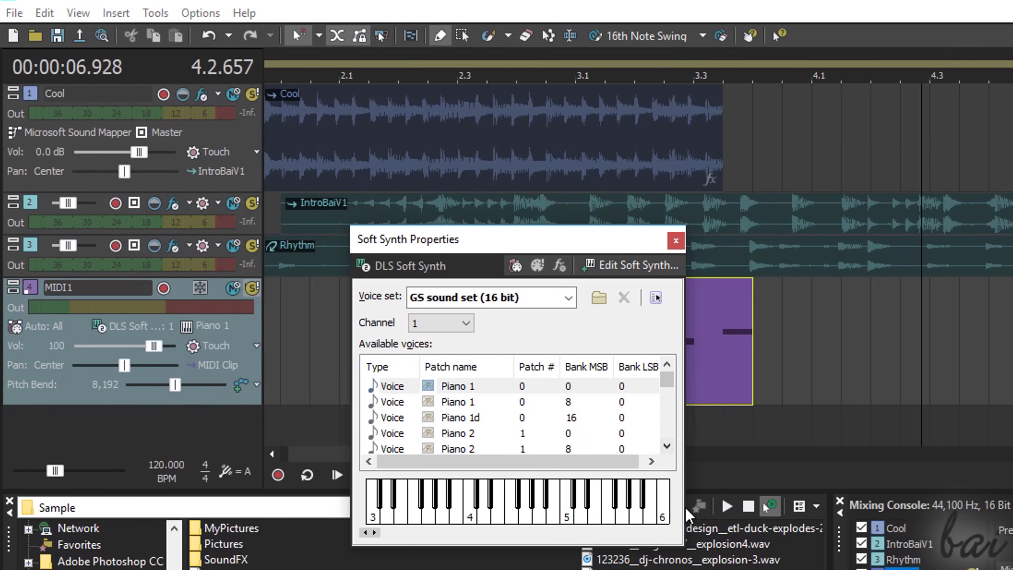
Audition the DLS Soft Synth's Jazz drum kit sounds on the keyboard
left_click(606, 514)
left_click(566, 514)
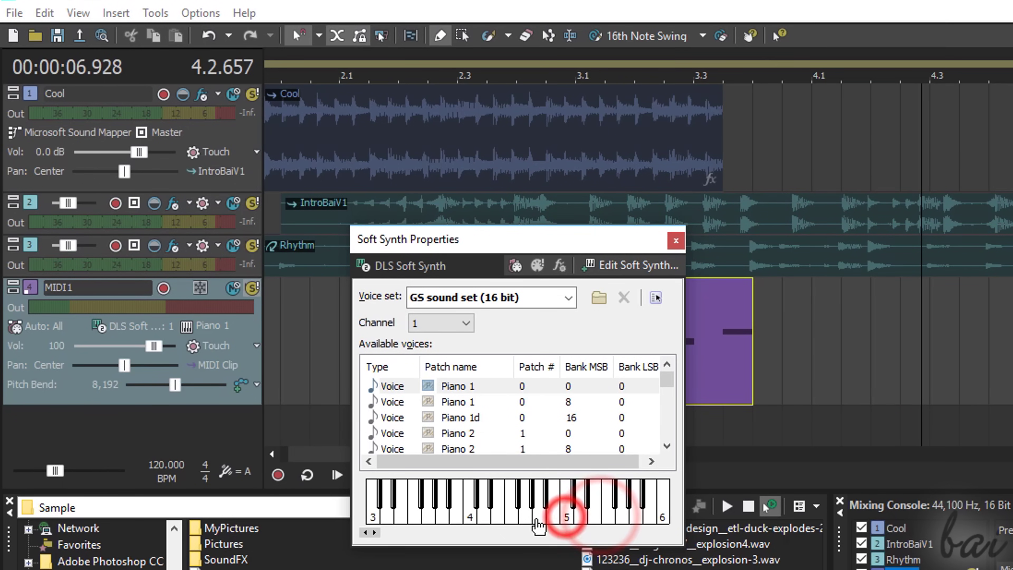
left_click(533, 514)
left_click(484, 515)
left_click(452, 512)
left_click(420, 512)
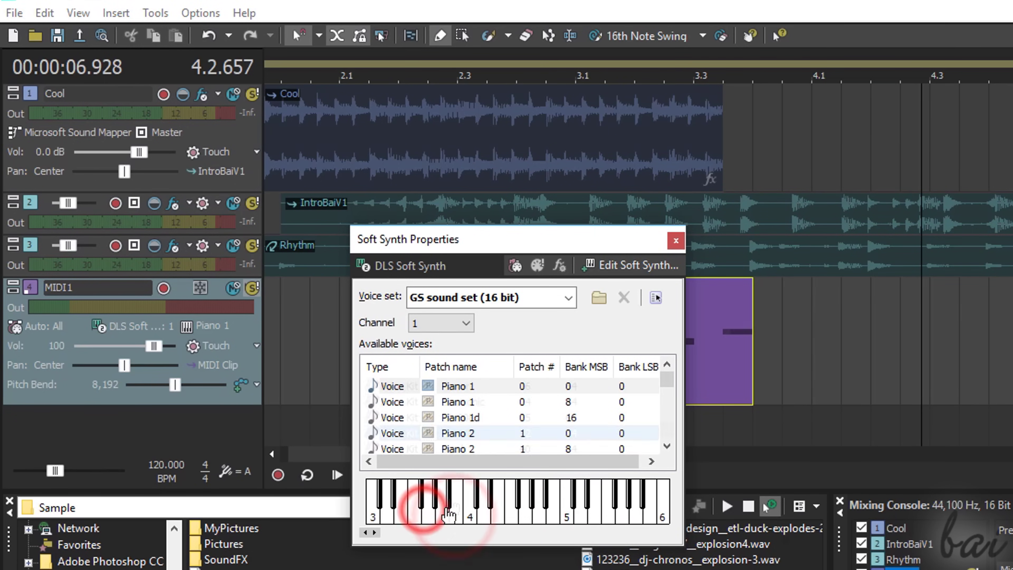
left_click(452, 503)
left_click(482, 511)
left_click(515, 513)
left_click(542, 515)
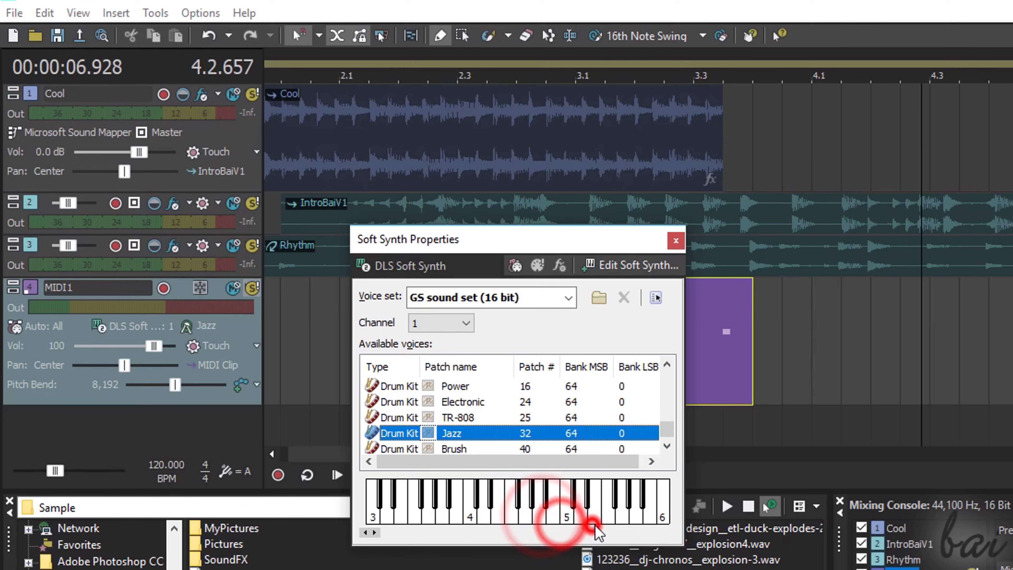
left_click(586, 515)
left_click(630, 515)
left_click(565, 519)
left_click(499, 515)
left_click(423, 515)
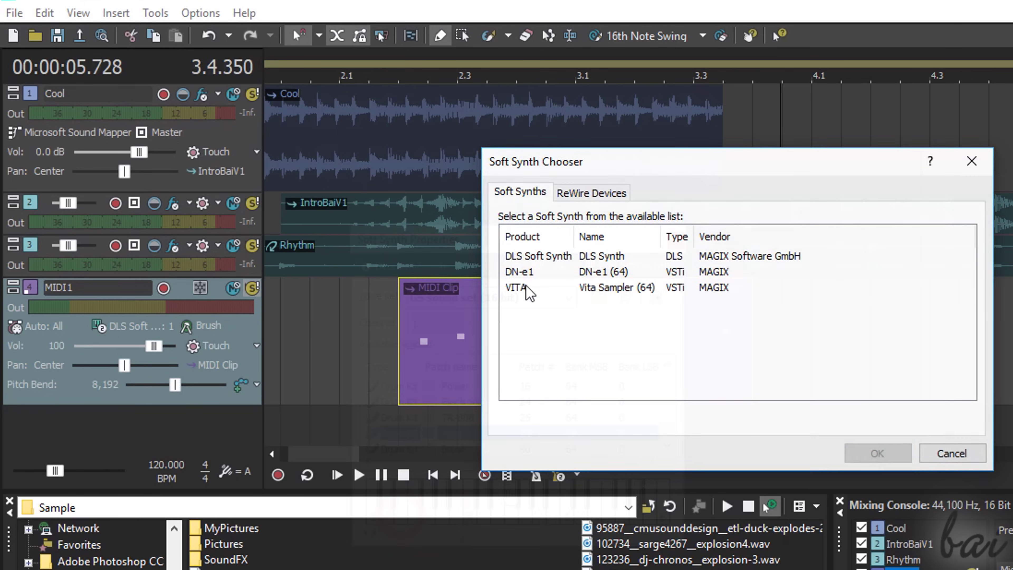
Try the Vita Sampler on MIDI1, widening its olive slice and auditioning a pad
left_click(525, 287)
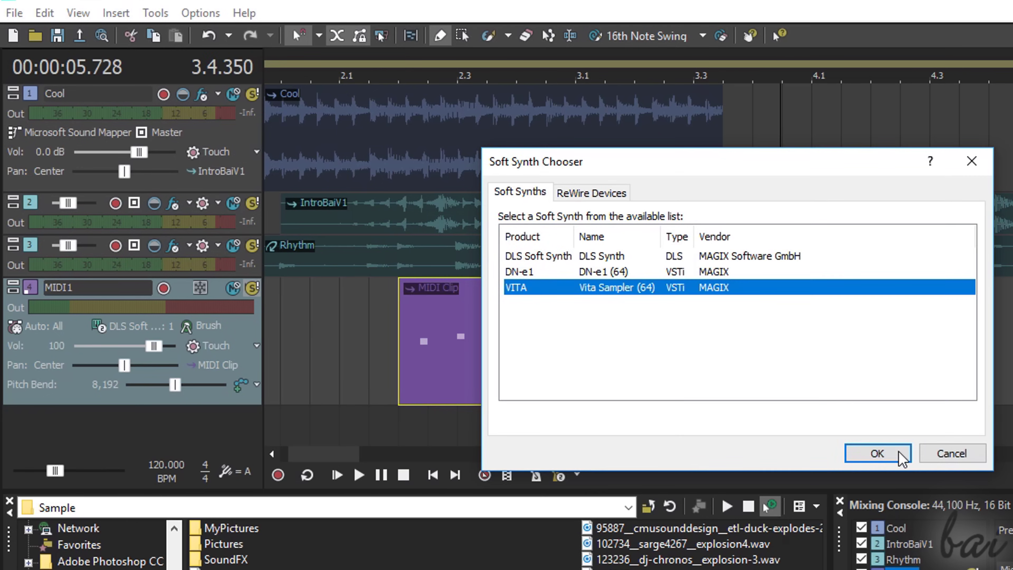
left_click(877, 452)
left_click(470, 340)
left_click(366, 221)
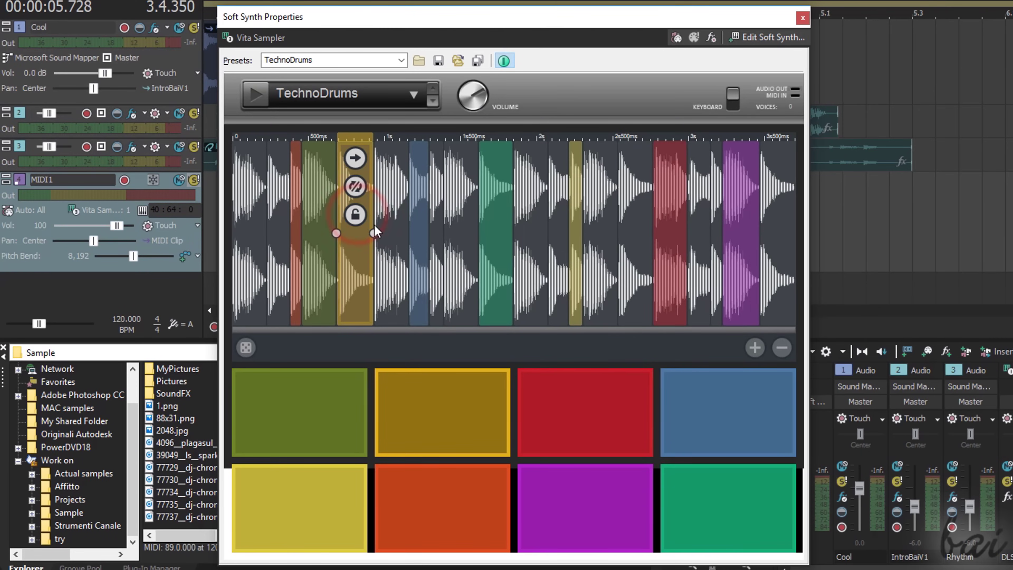
left_click_drag(393, 234, 398, 236)
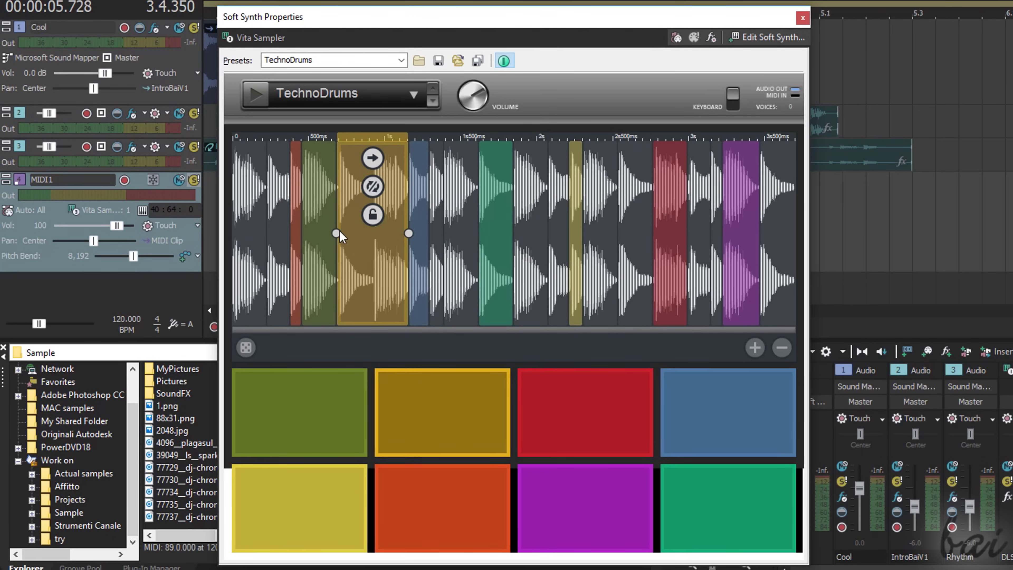
left_click(515, 232)
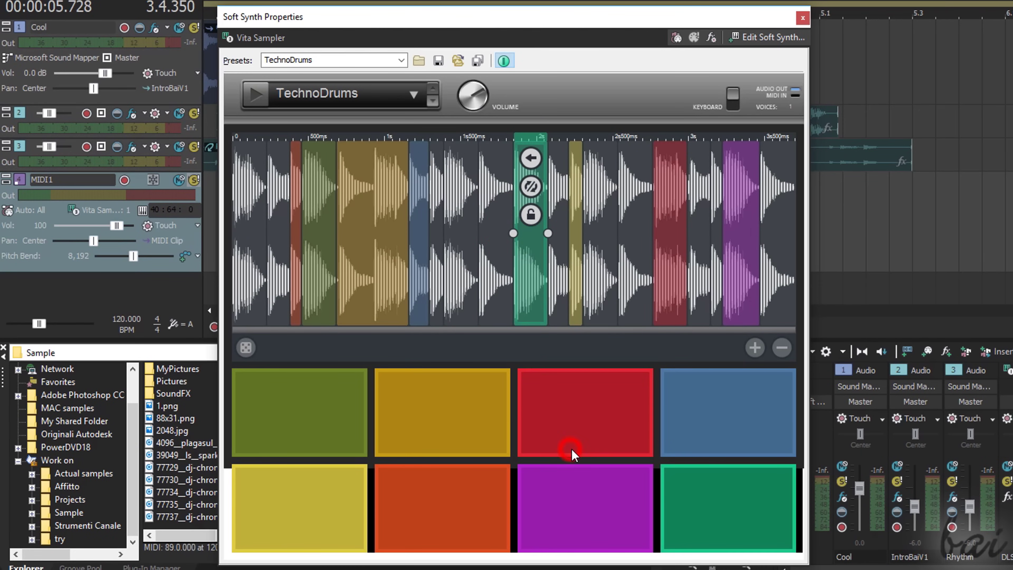
left_click(685, 497)
Switch to the DN-e1 synth with 20 voices, amp decay 7% and release 23%
left_click(526, 297)
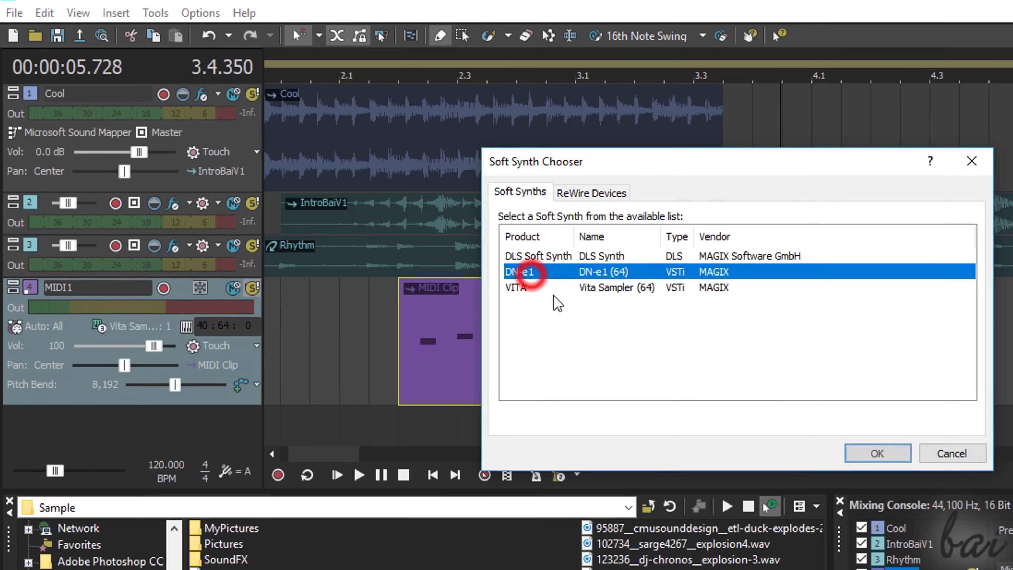
left_click(870, 454)
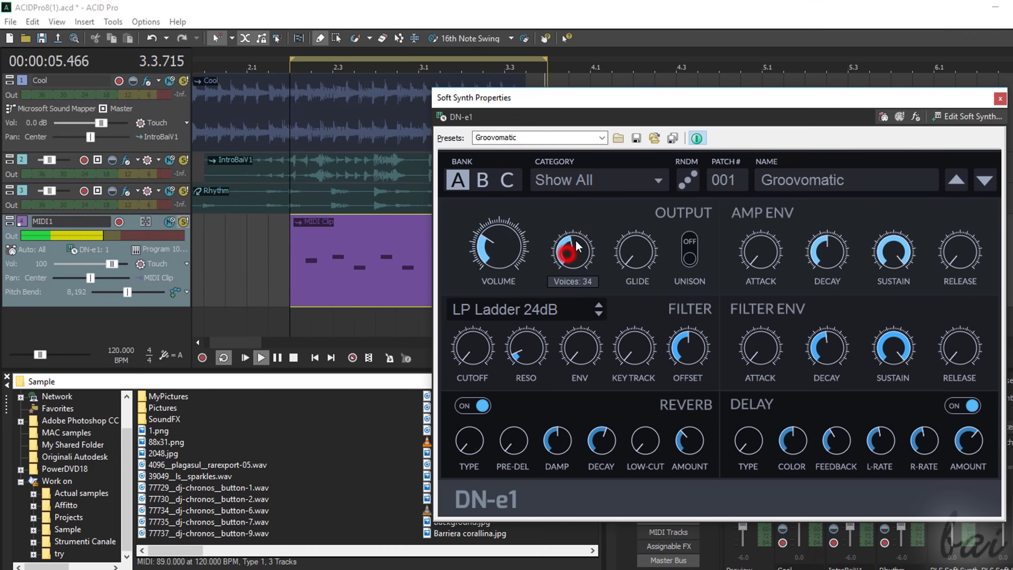
left_click_drag(331, 202, 356, 208)
left_click_drag(595, 244, 563, 251)
left_click_drag(830, 244, 767, 286)
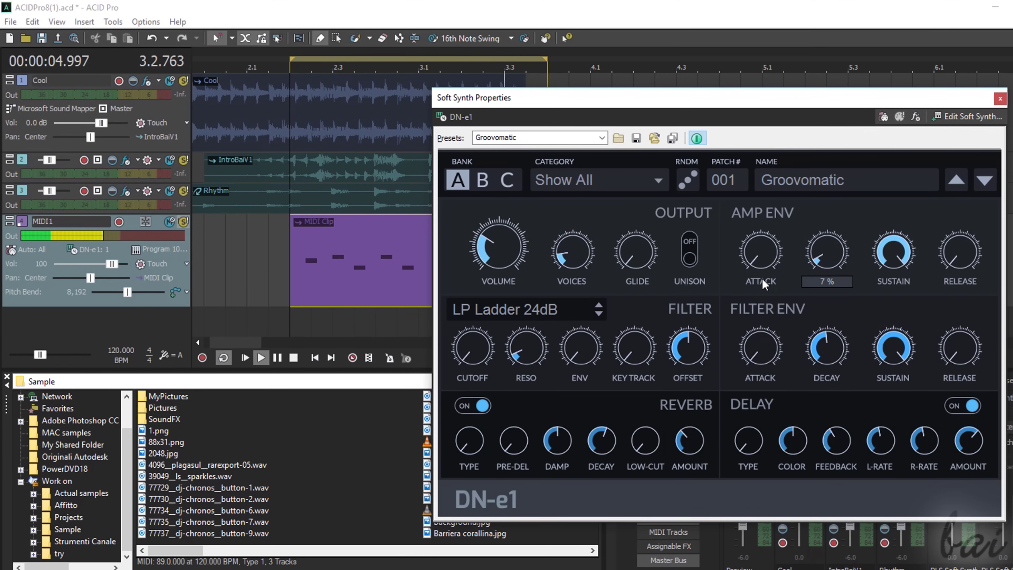
left_click_drag(955, 229, 990, 279)
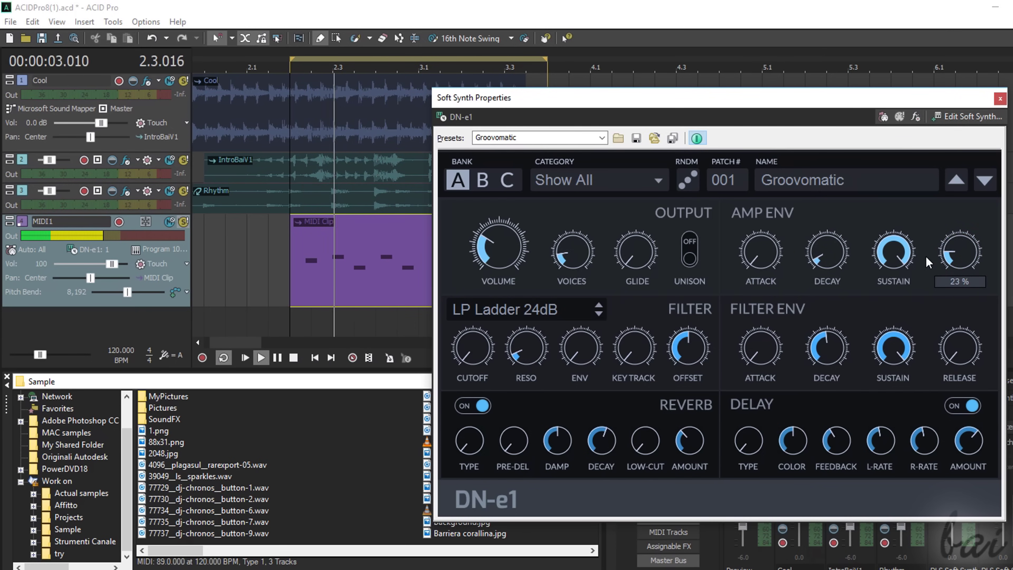
Open the MIDI clip's piano roll and audition keyboard notes from C4 up to D6
right_click(389, 257)
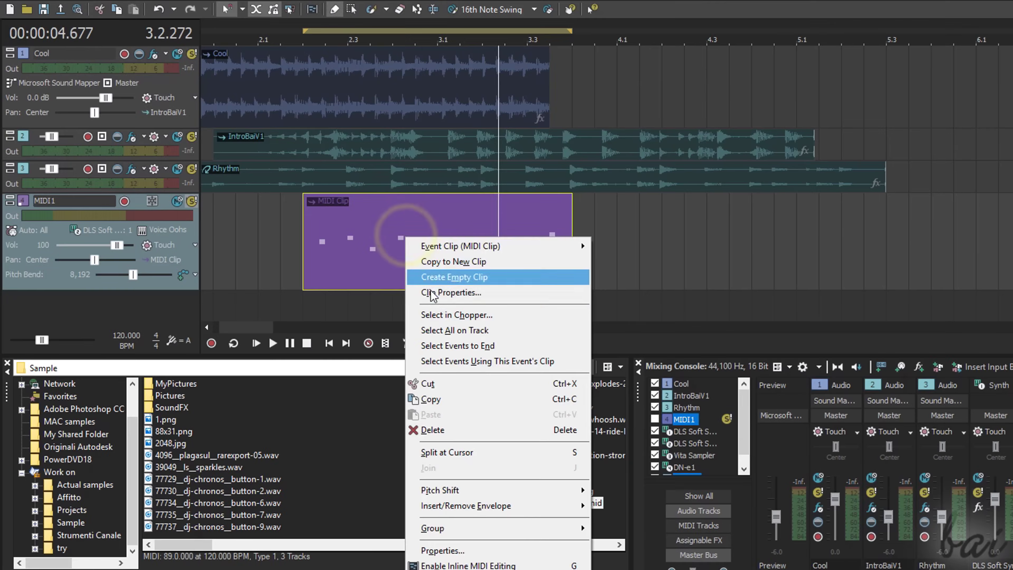
left_click(431, 293)
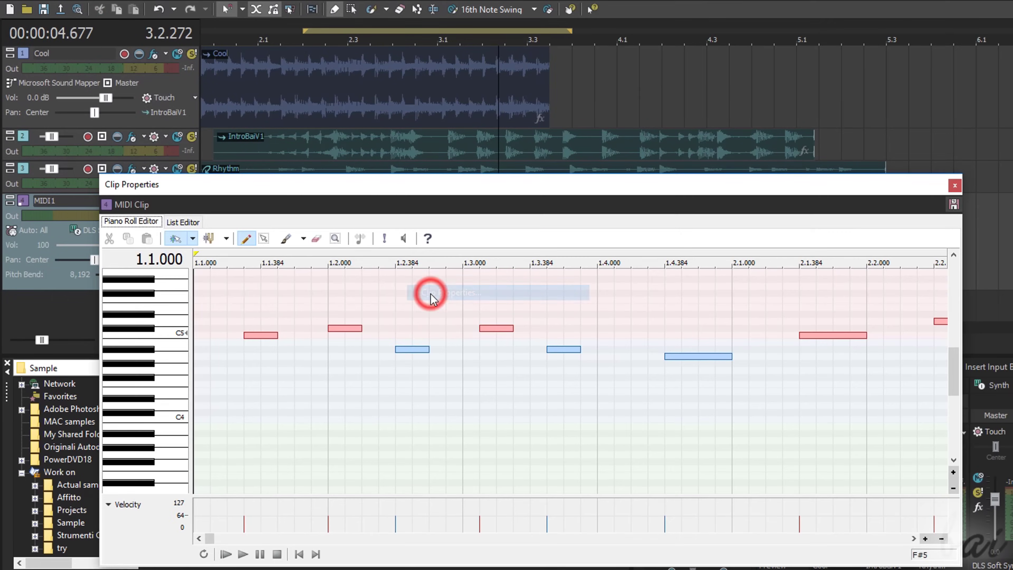
left_click(158, 310)
left_click(167, 294)
left_click(175, 324)
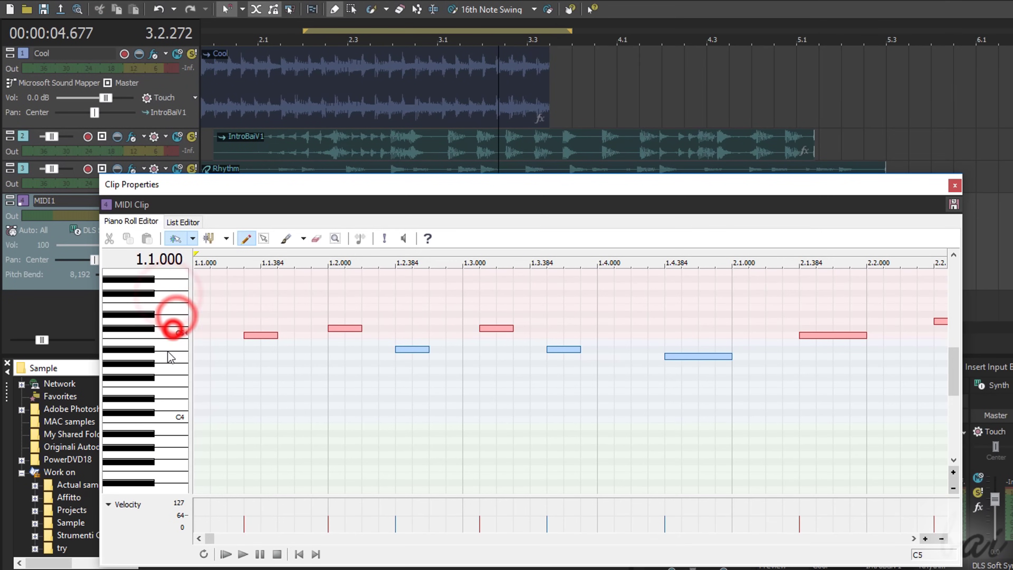
left_click(170, 352)
left_click(169, 391)
left_click(168, 421)
left_click(165, 383)
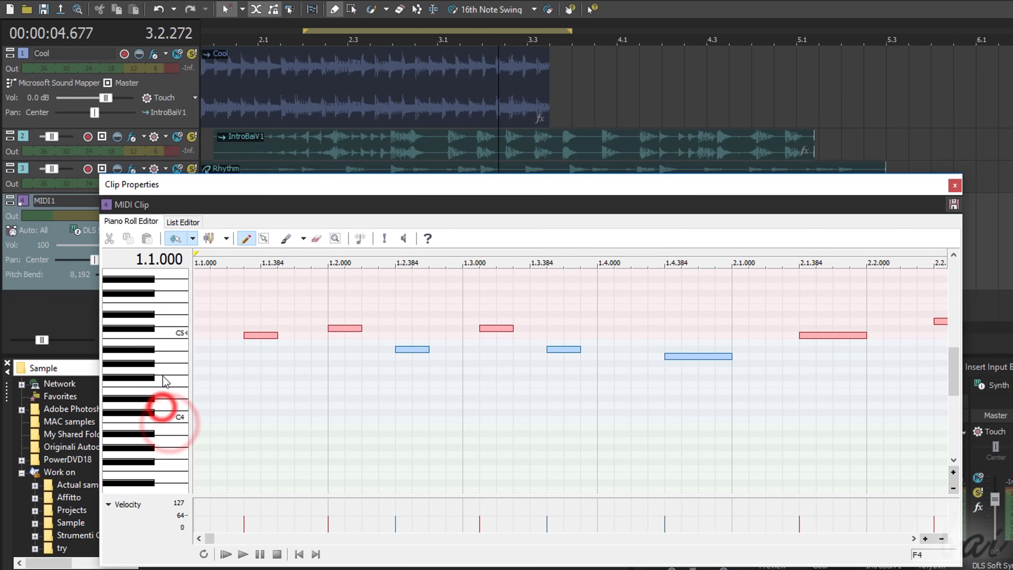
left_click(165, 347)
left_click(164, 315)
scroll(169, 319, "up", 1)
left_click(170, 320)
left_click(168, 304)
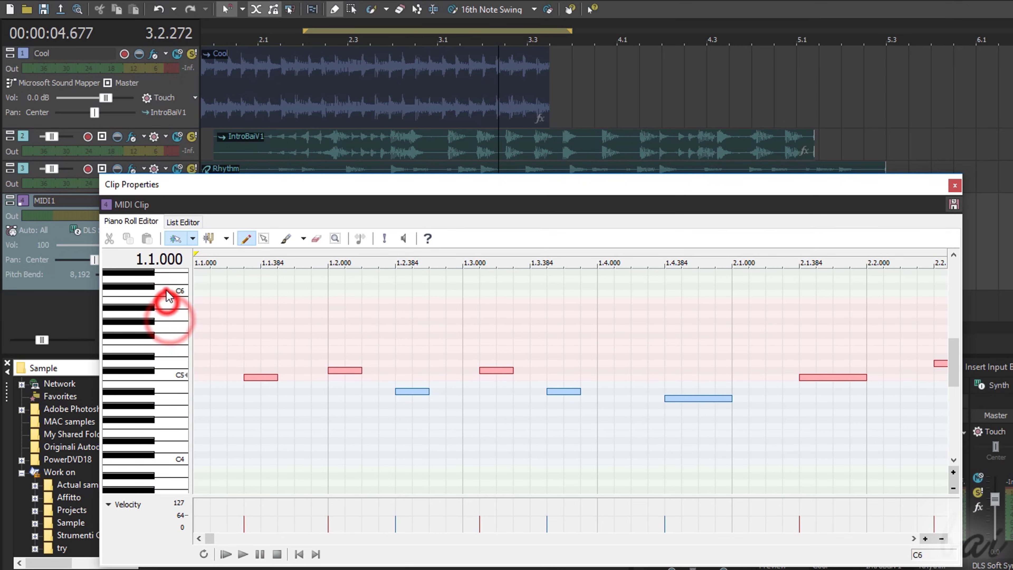
left_click(166, 291)
left_click(170, 276)
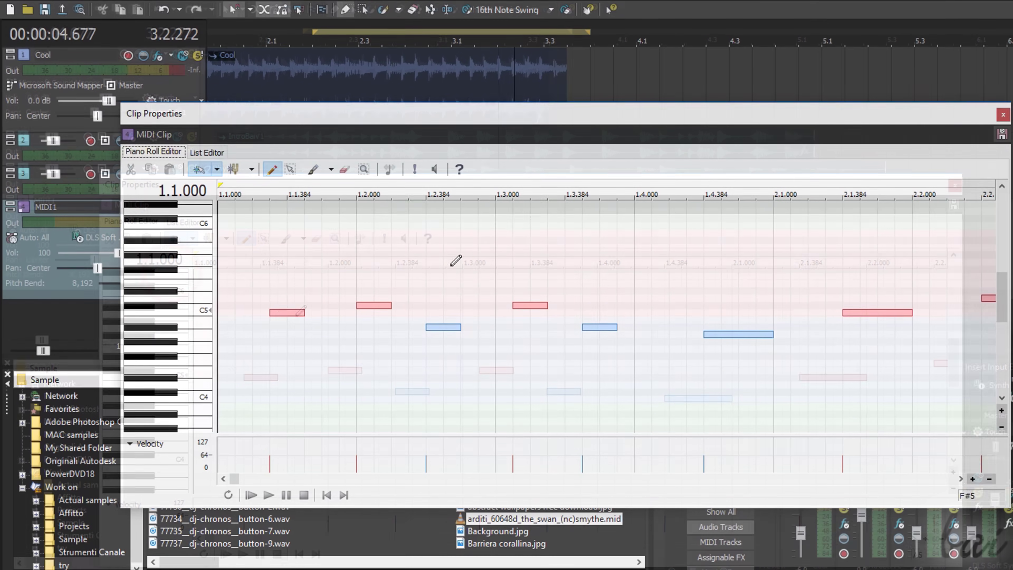
Draw a new note above the melody near 1.2.480, then reposition and shorten it
left_click(455, 262)
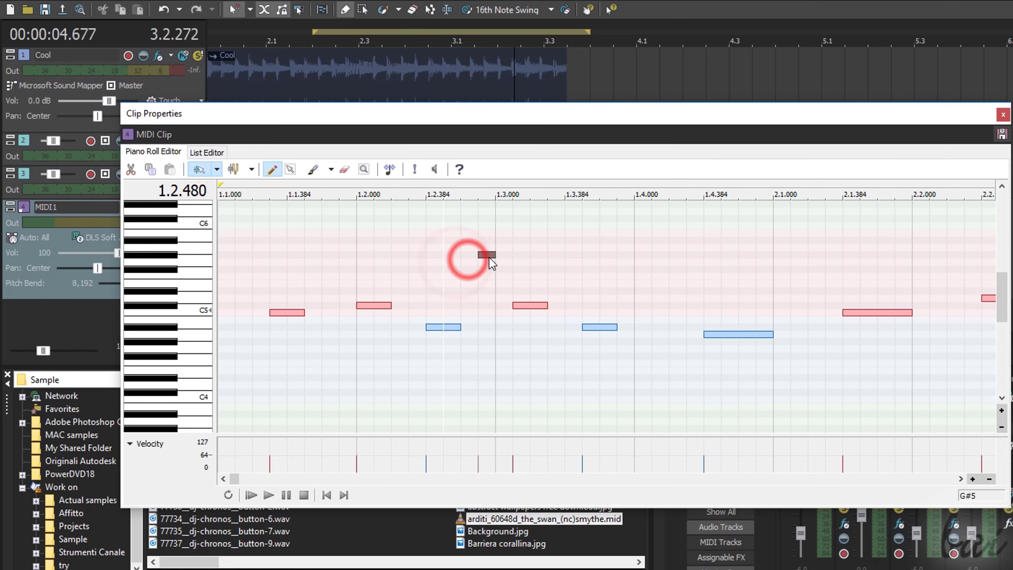
left_click_drag(471, 263, 653, 271)
left_click_drag(571, 263, 461, 269)
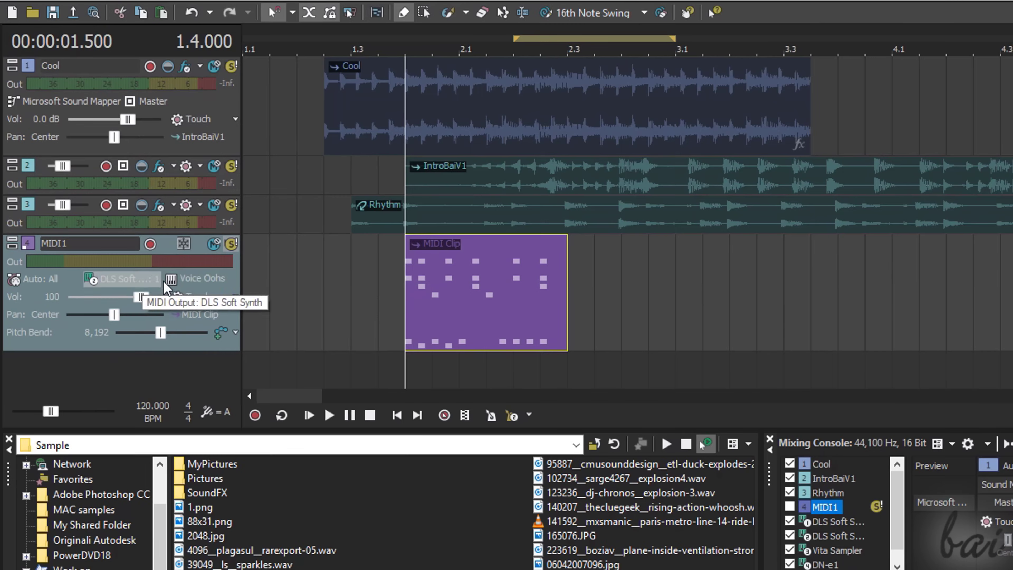
Change MIDI1's instrument patch and play the project briefly to hear it
left_click(189, 276)
mouse_move(215, 410)
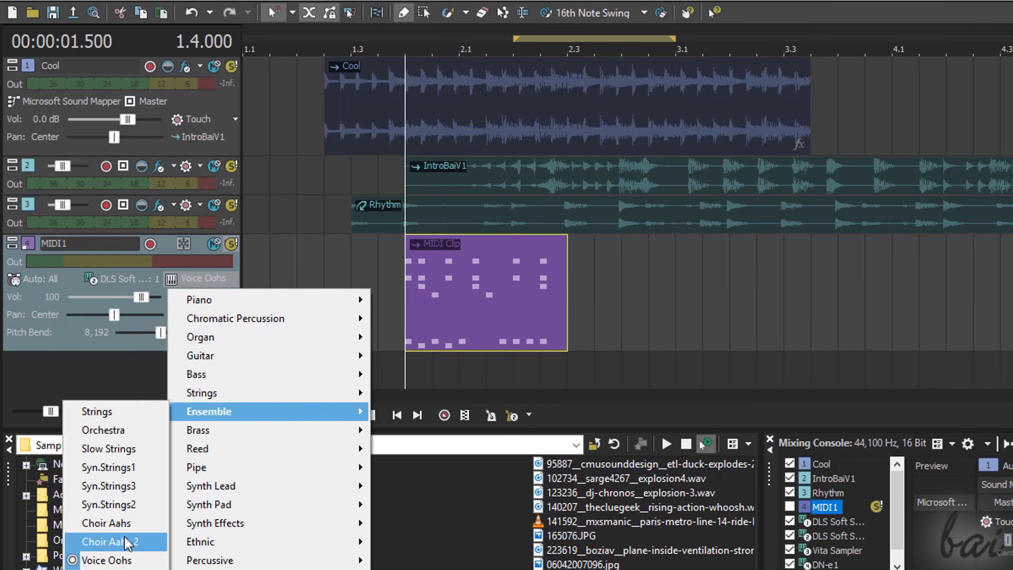
left_click(129, 543)
left_click(330, 415)
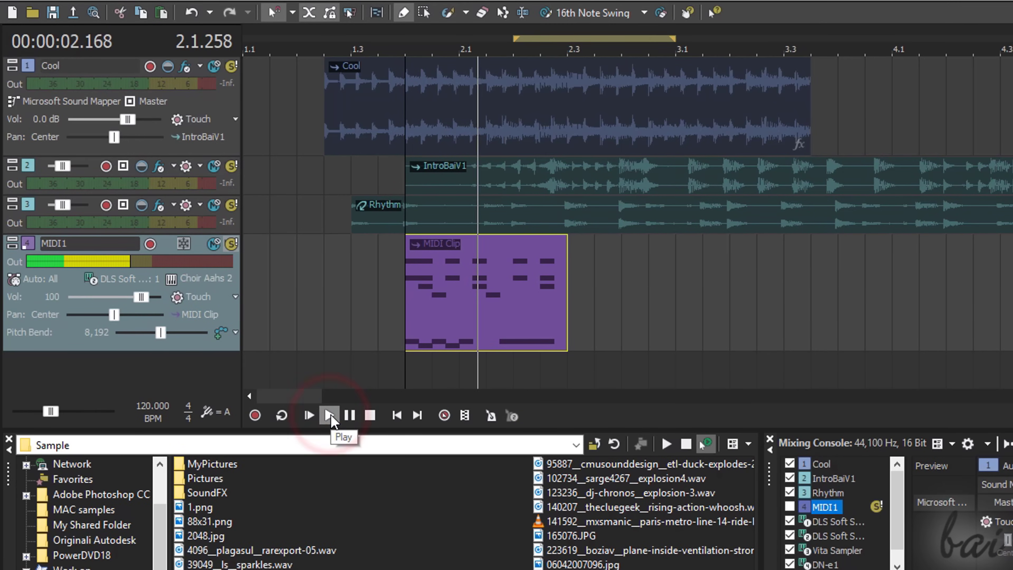
left_click(348, 417)
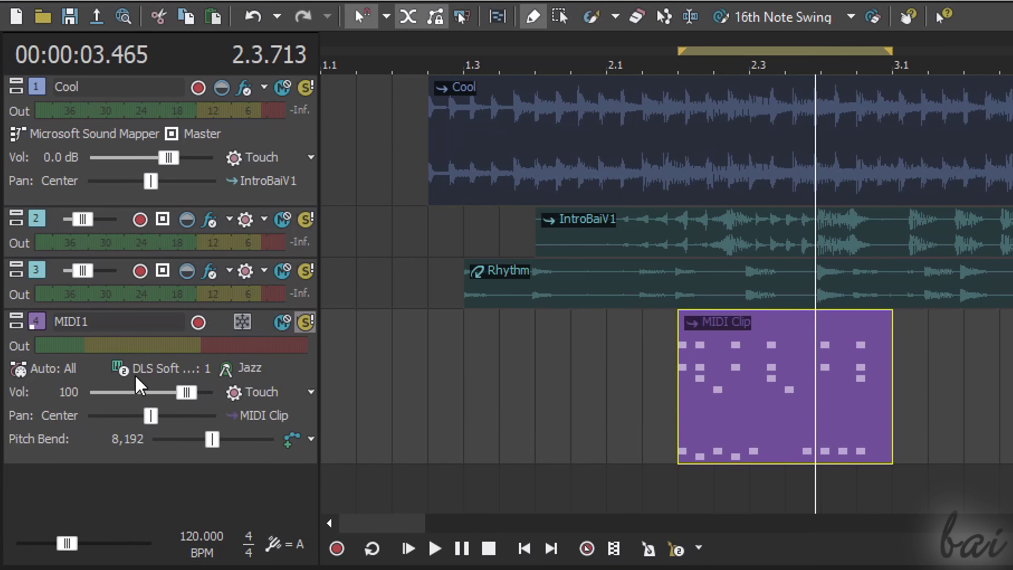
Set MIDI1 volume to 102 and pan 3% right, with solo turned off
left_click_drag(138, 296, 134, 306)
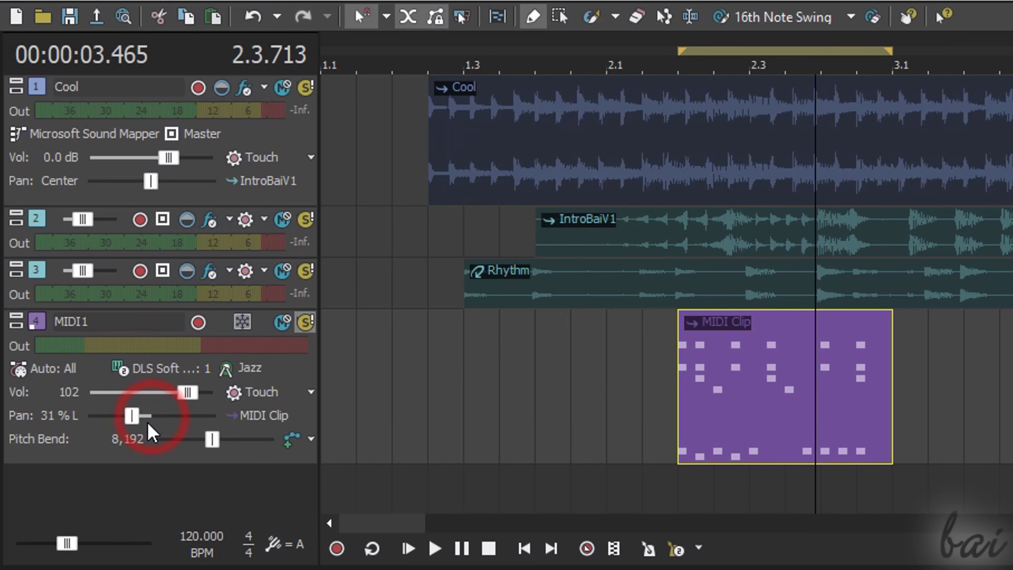
left_click_drag(148, 423, 157, 419)
left_click(305, 323)
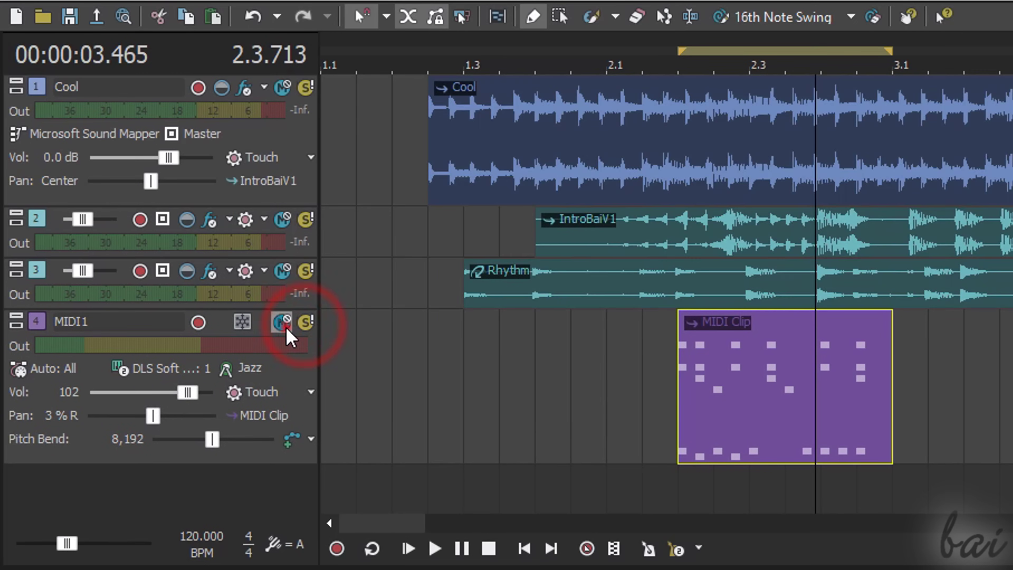
Toggle MIDI1's mute and solo back off, and show MIDI tracks in the mixing console
left_click(282, 323)
left_click(282, 323)
left_click(306, 323)
left_click(306, 324)
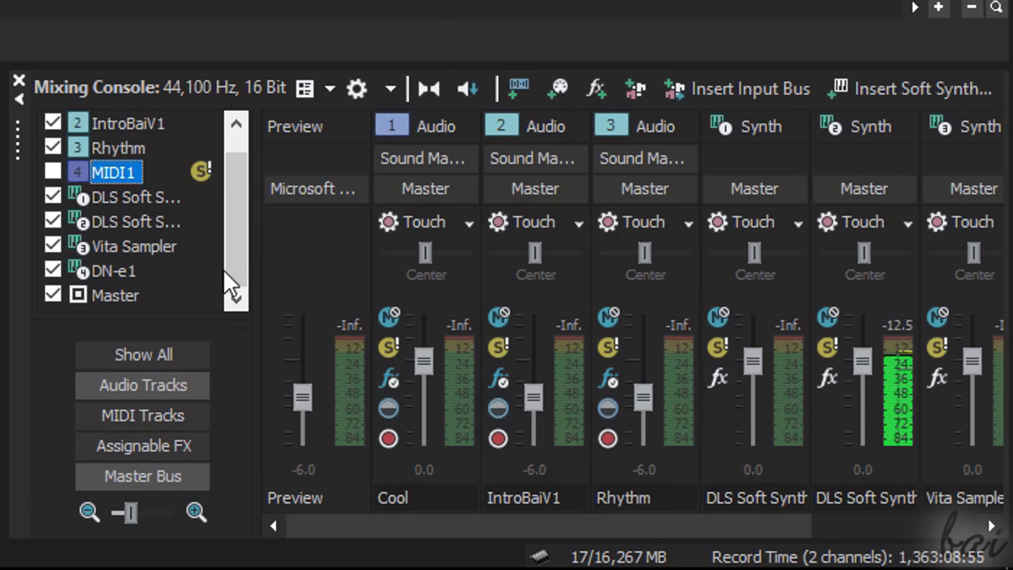
left_click(144, 414)
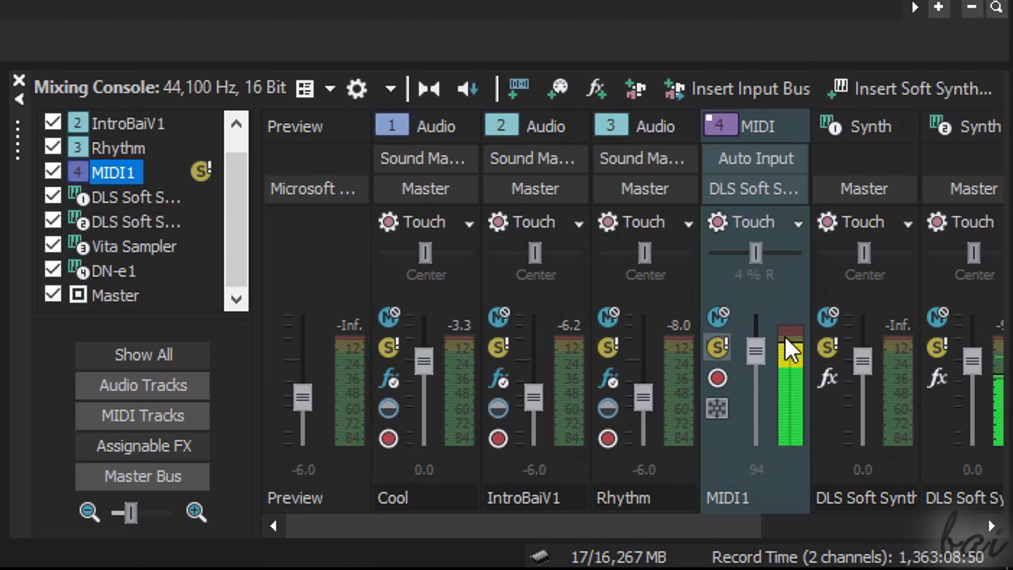
Set the second DLS Soft Synth bus level to -1.0 and open its Soft Synth Properties
left_click_drag(671, 527, 785, 527)
left_click(794, 505)
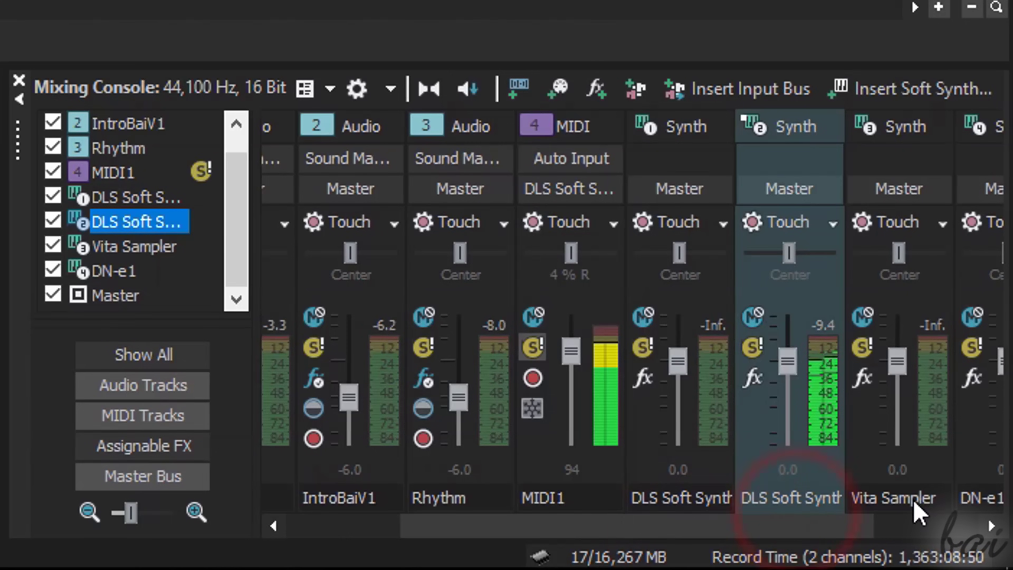
left_click(723, 132)
left_click(810, 126)
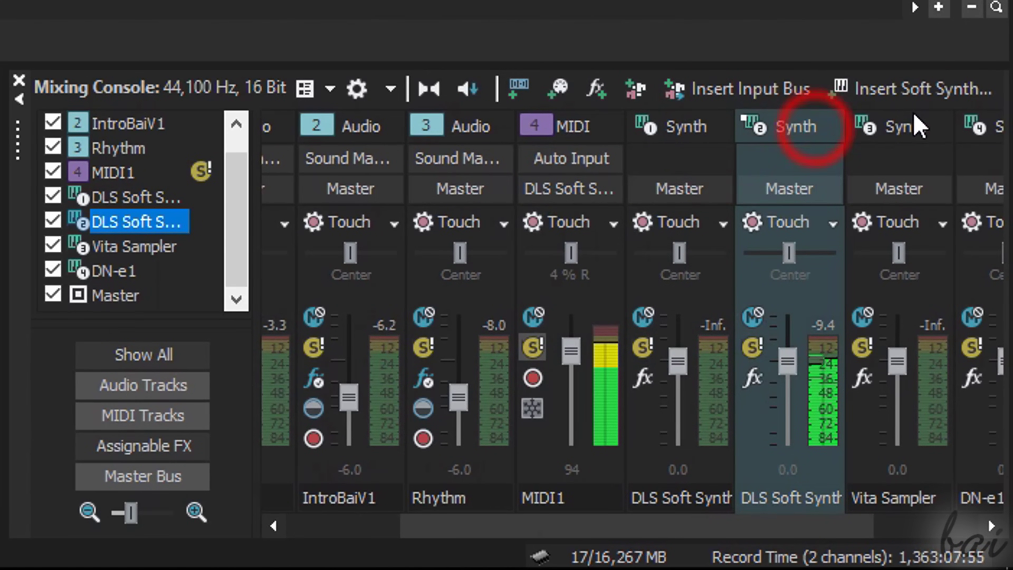
left_click(933, 127)
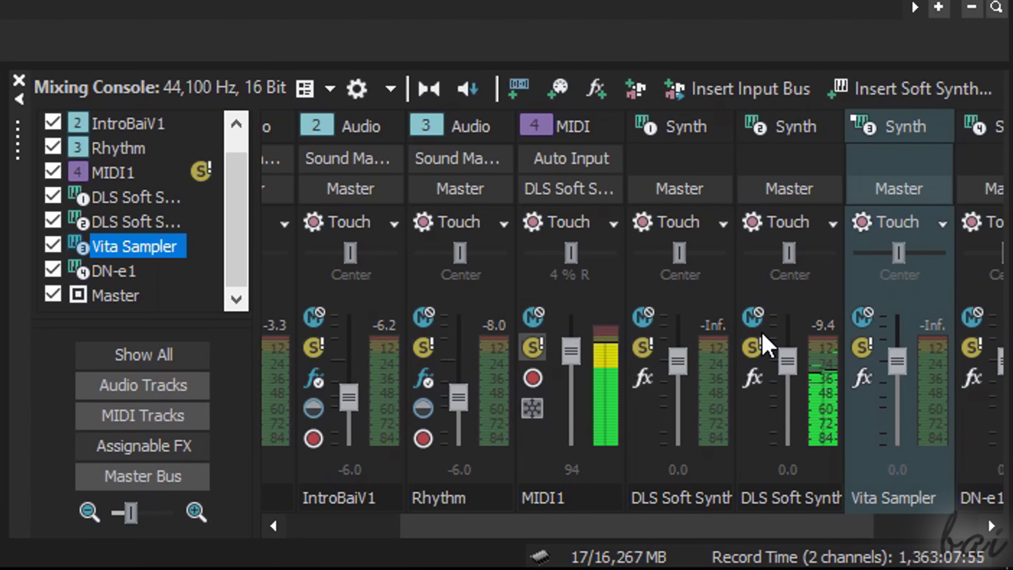
left_click(777, 152)
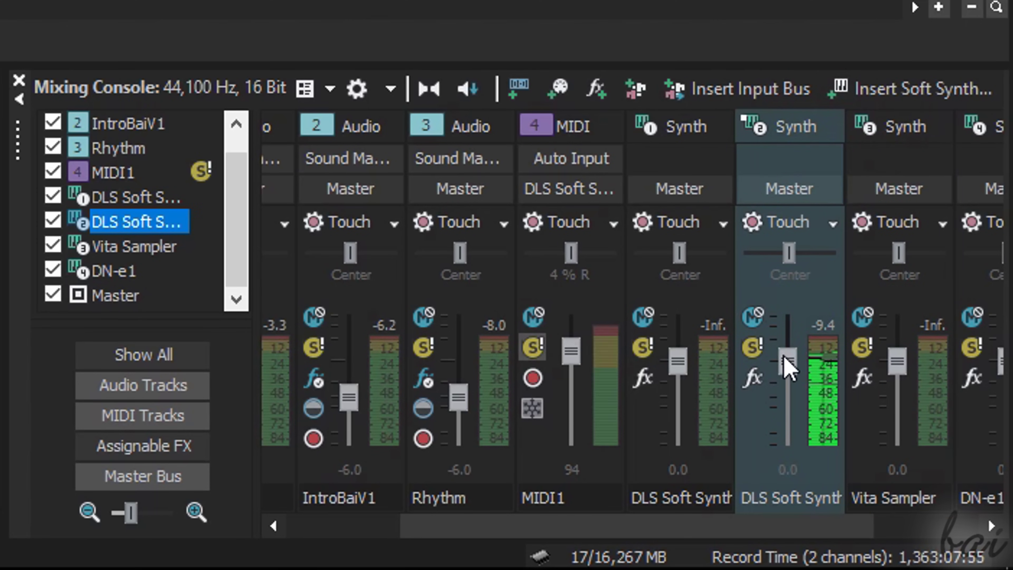
left_click_drag(786, 359, 804, 406)
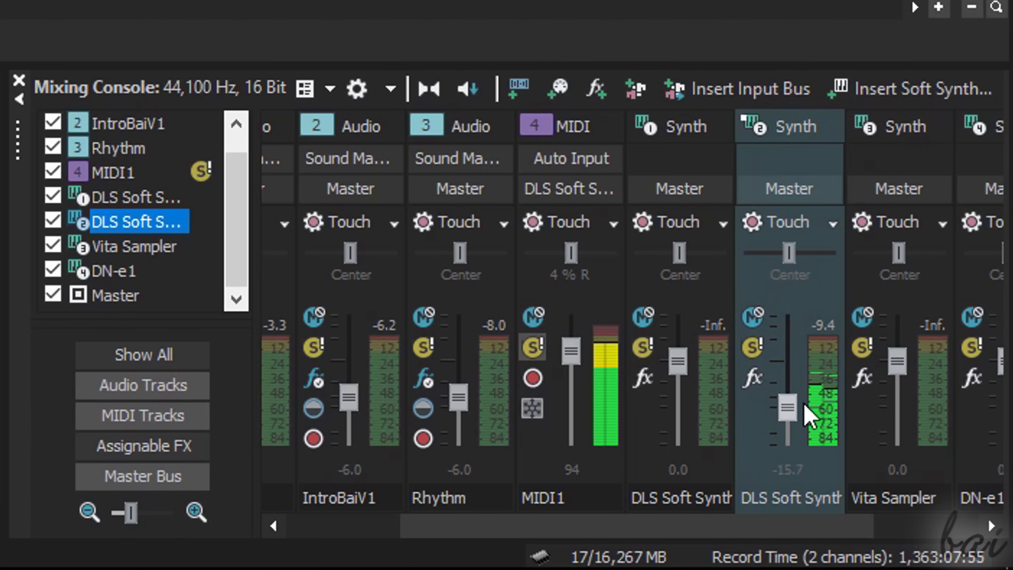
left_click_drag(809, 344, 802, 322)
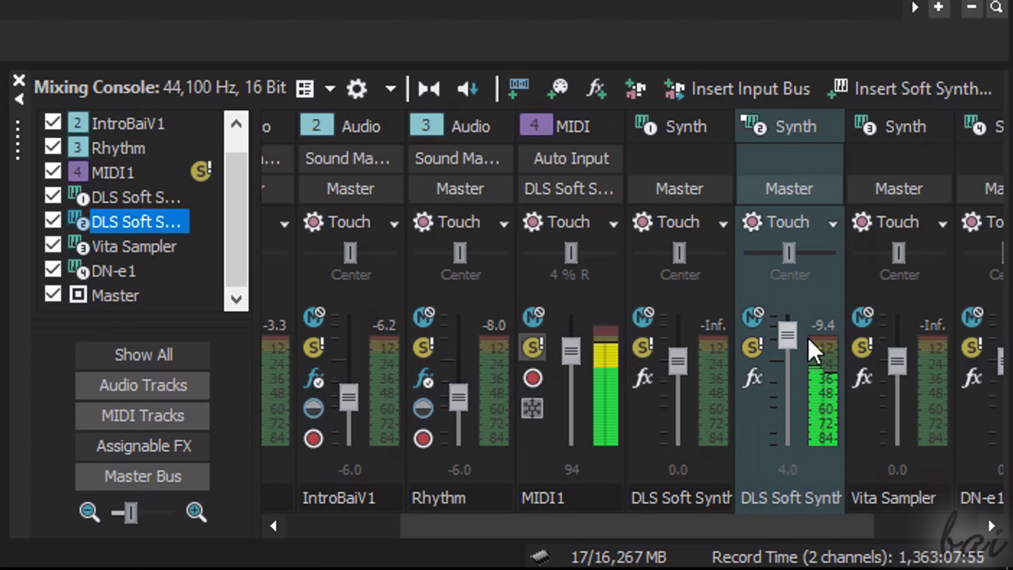
left_click_drag(801, 394, 804, 346)
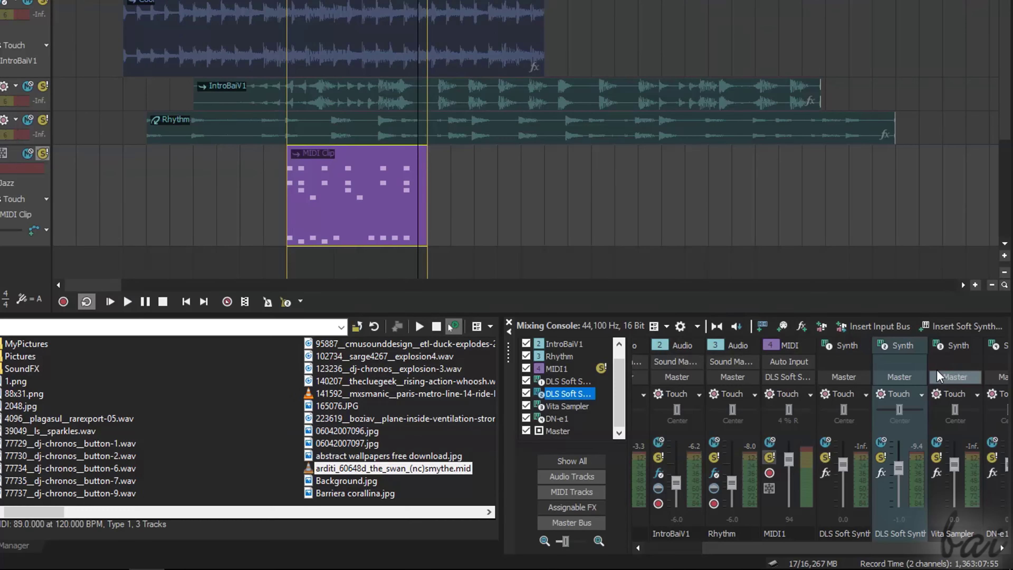
right_click(918, 349)
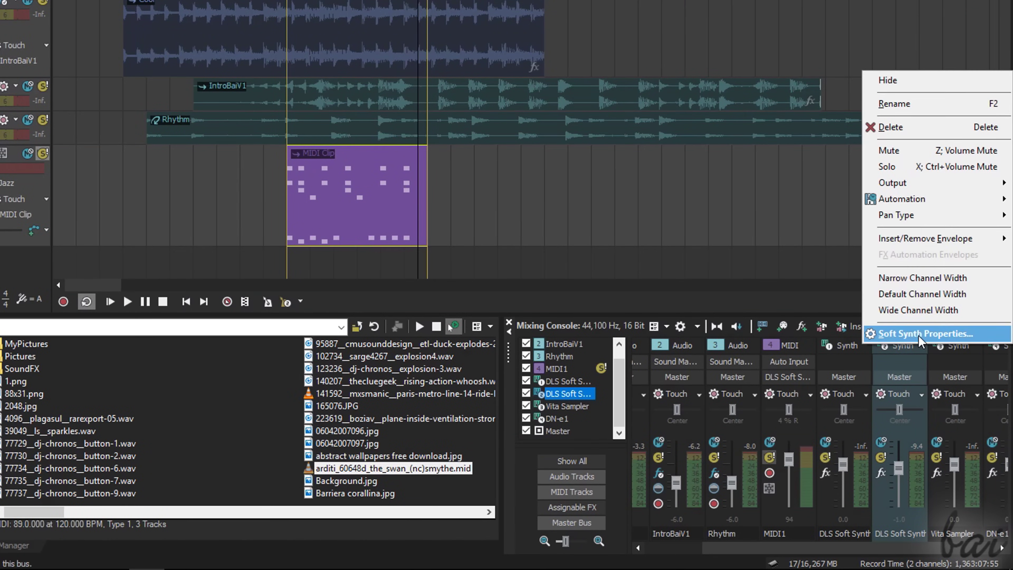
left_click(917, 335)
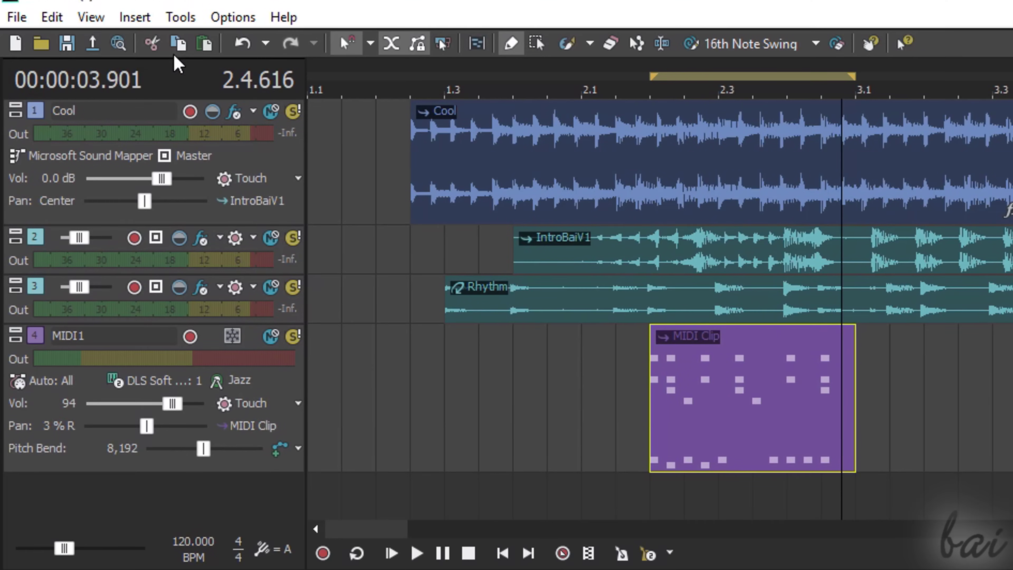
left_click(118, 45)
left_click(752, 56)
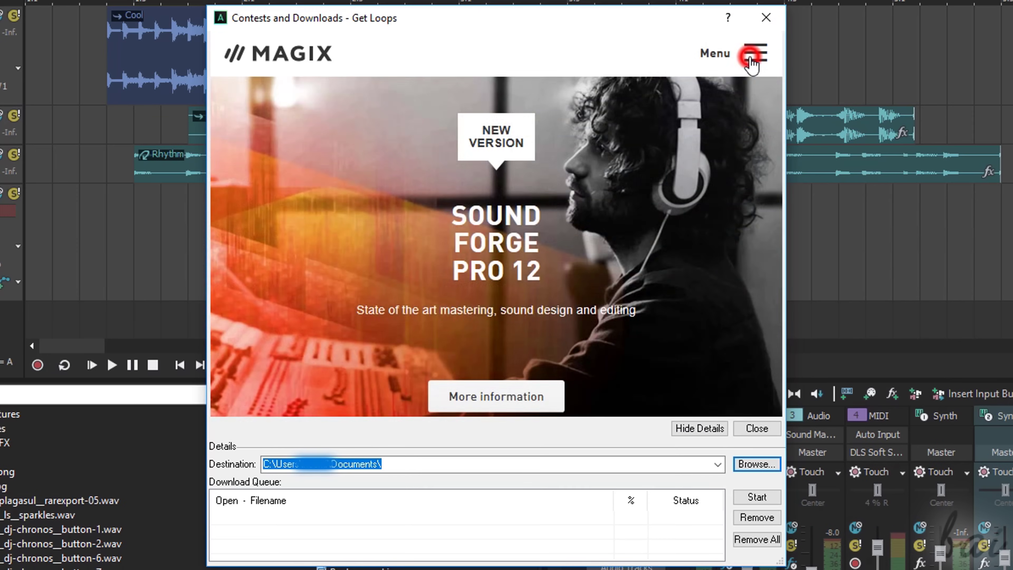
left_click(285, 171)
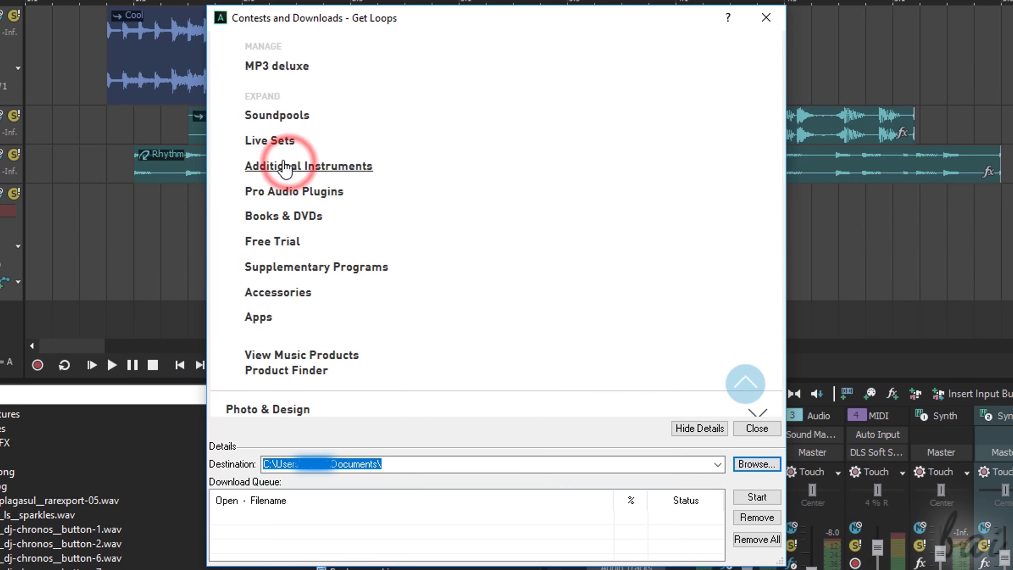
left_click(288, 176)
scroll(397, 176, "down", 6)
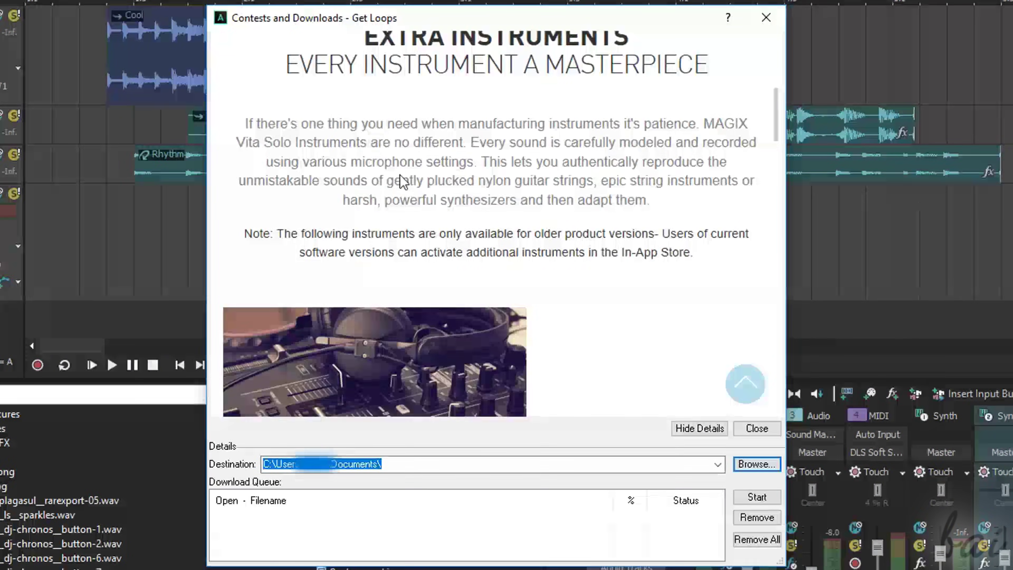
scroll(403, 182, "down", 5)
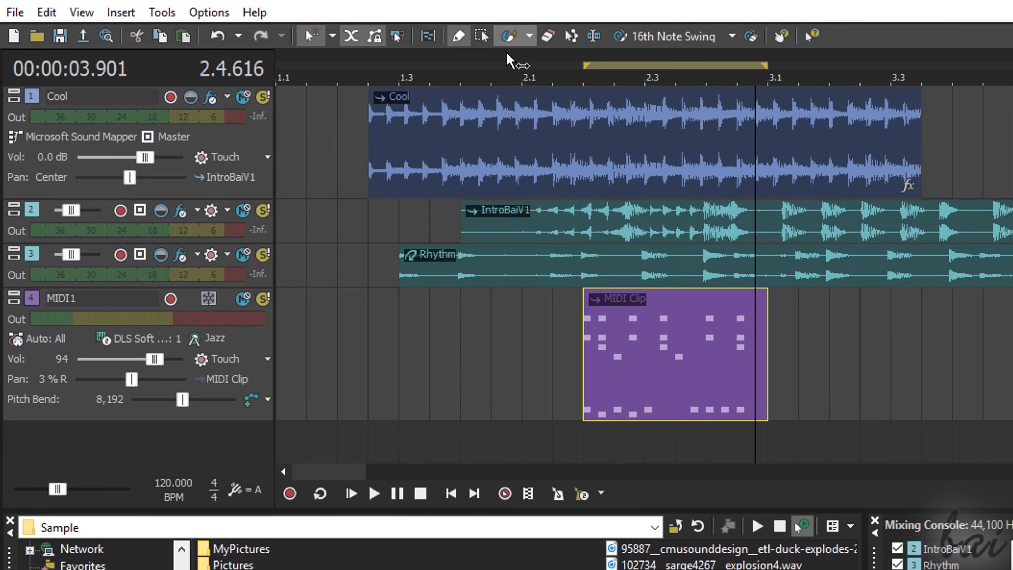
Loop the region from about bar 1.4 to 3.2 over the Cool clip and play it
left_click_drag(499, 64, 828, 69)
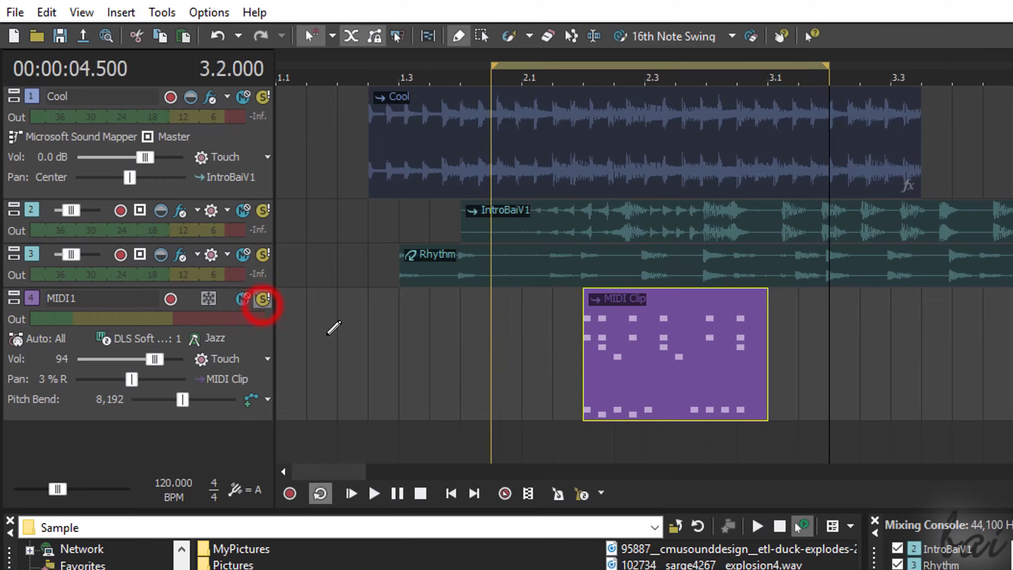
left_click(383, 366)
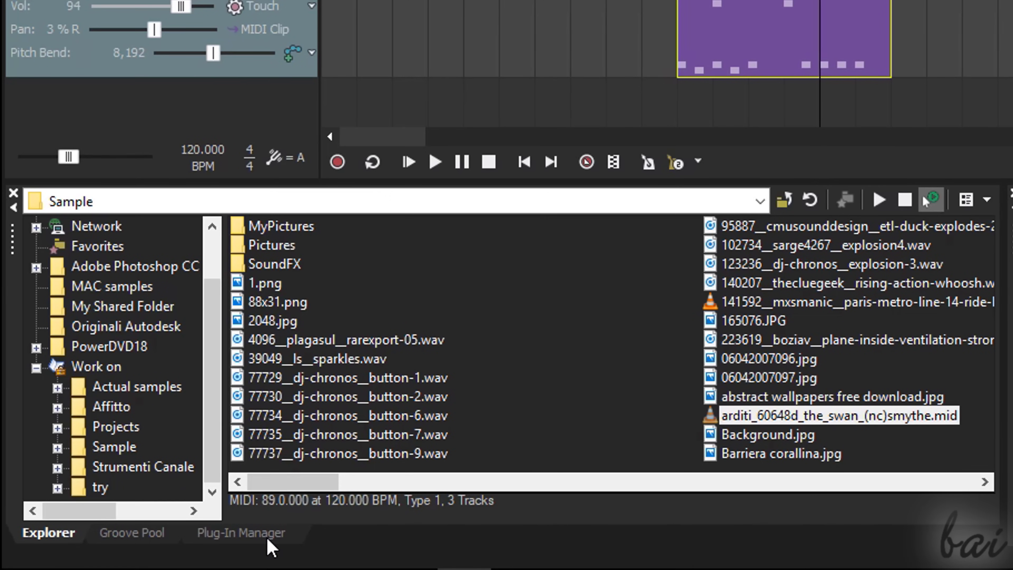
From the Plug-In Manager list, drag eFX ChorusFlanger onto the Cool clip
left_click(266, 537)
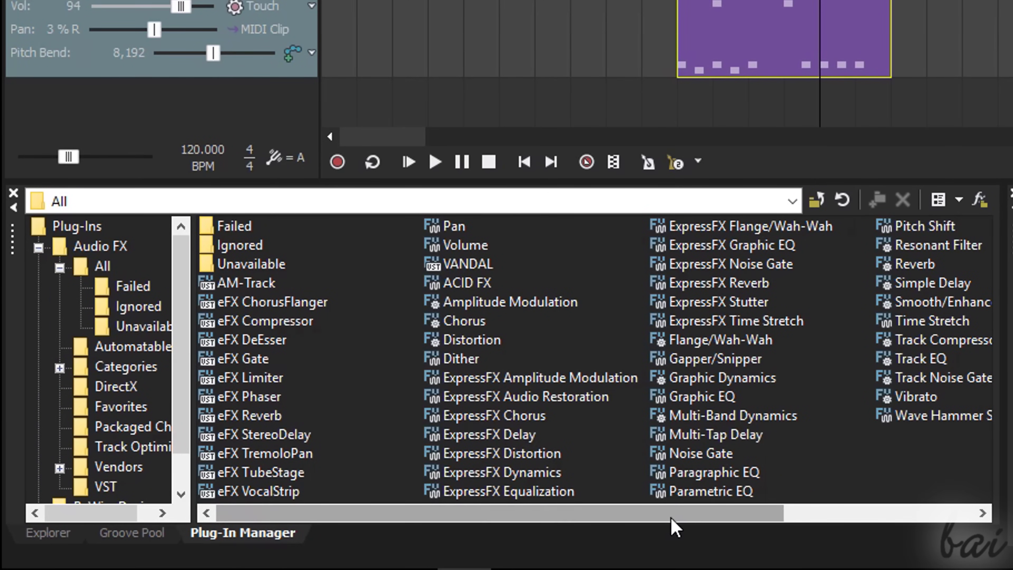
left_click_drag(669, 514, 634, 505)
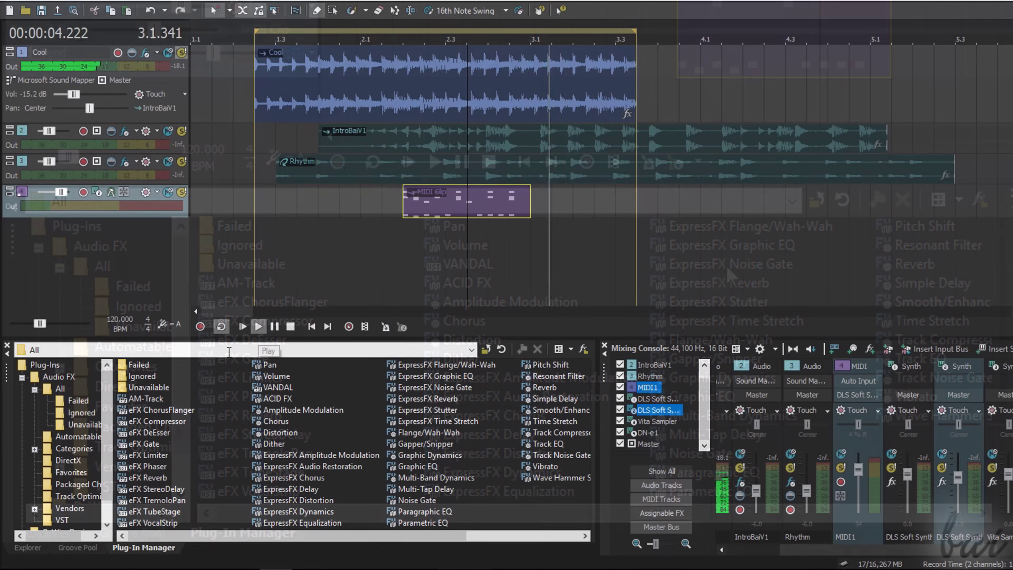
left_click(272, 302)
left_click_drag(166, 422, 384, 96)
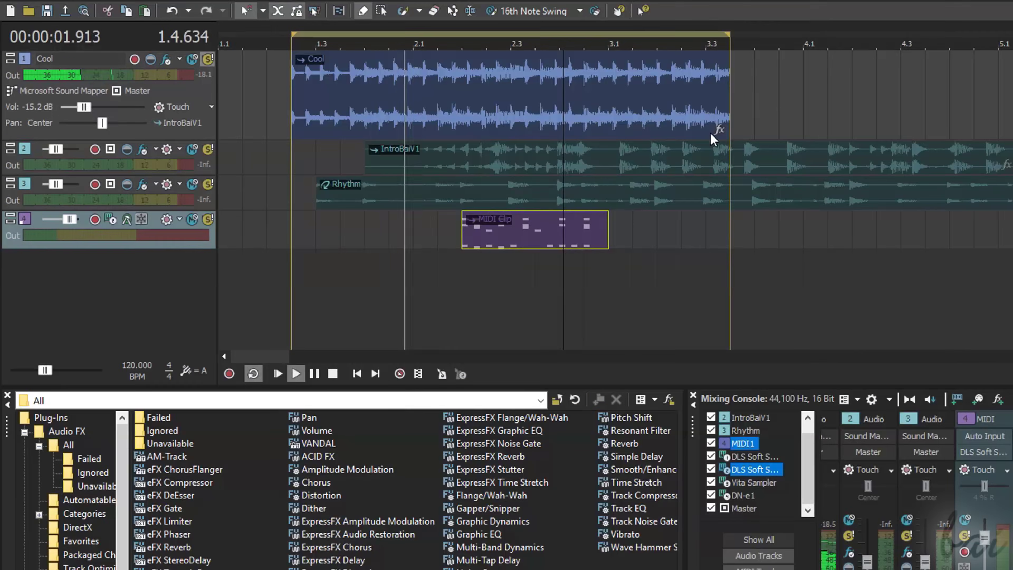
In Cool's Event FX chooser, add eFX ChorusFlanger, eFX Reverb and Paragraphic EQ in order
left_click(719, 132)
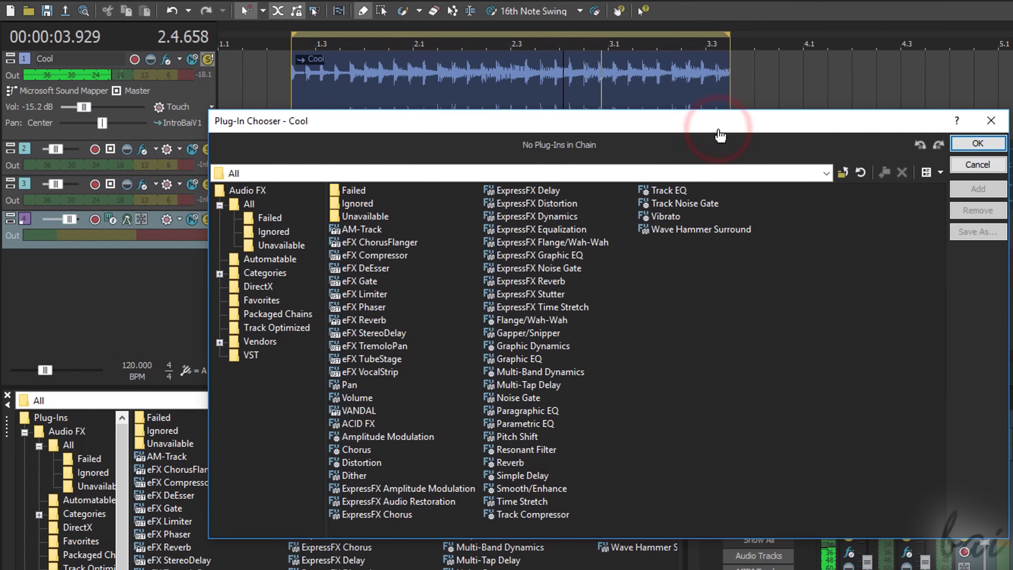
left_click(400, 241)
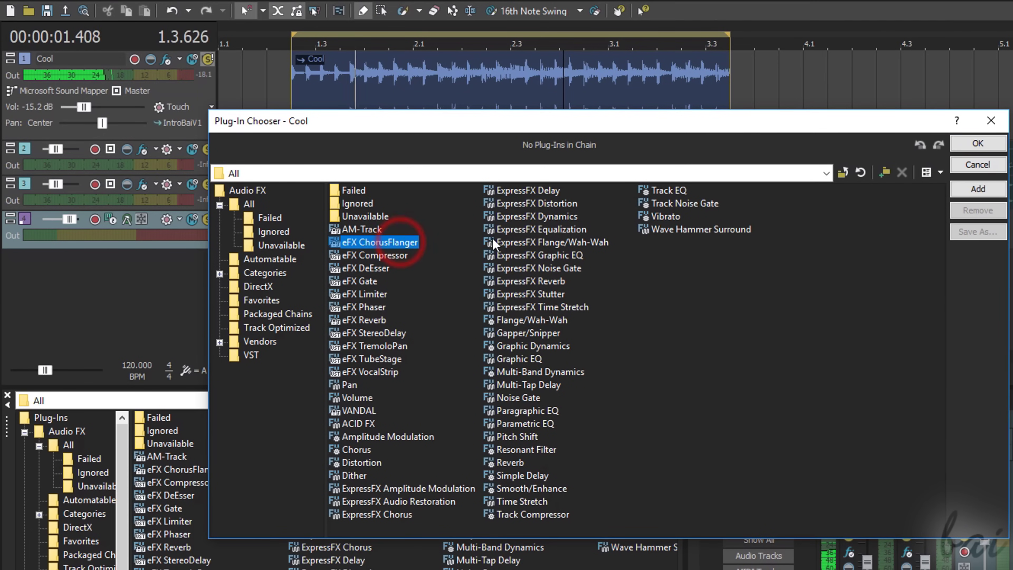
left_click(978, 190)
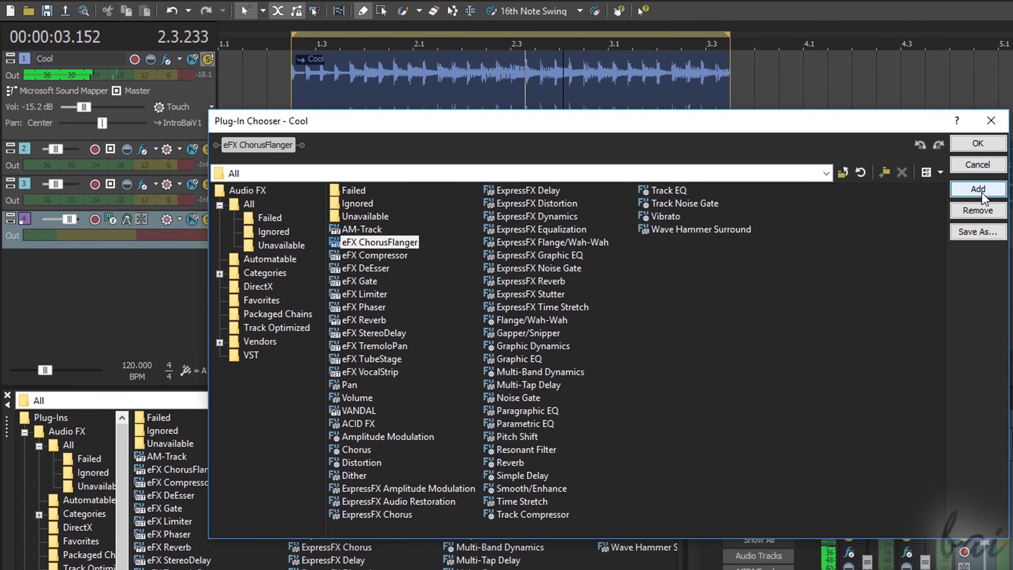
left_click(975, 144)
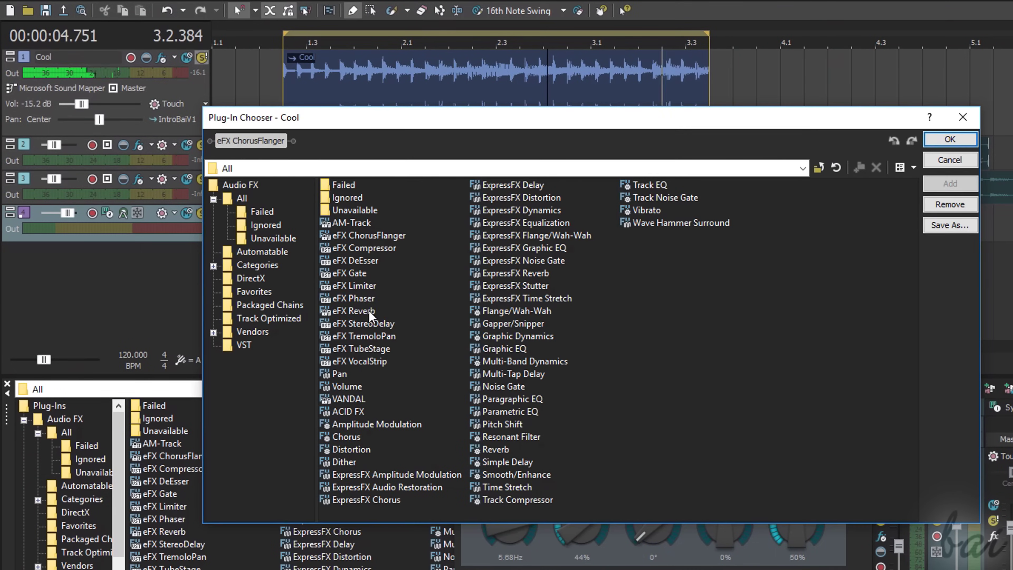
left_click(370, 313)
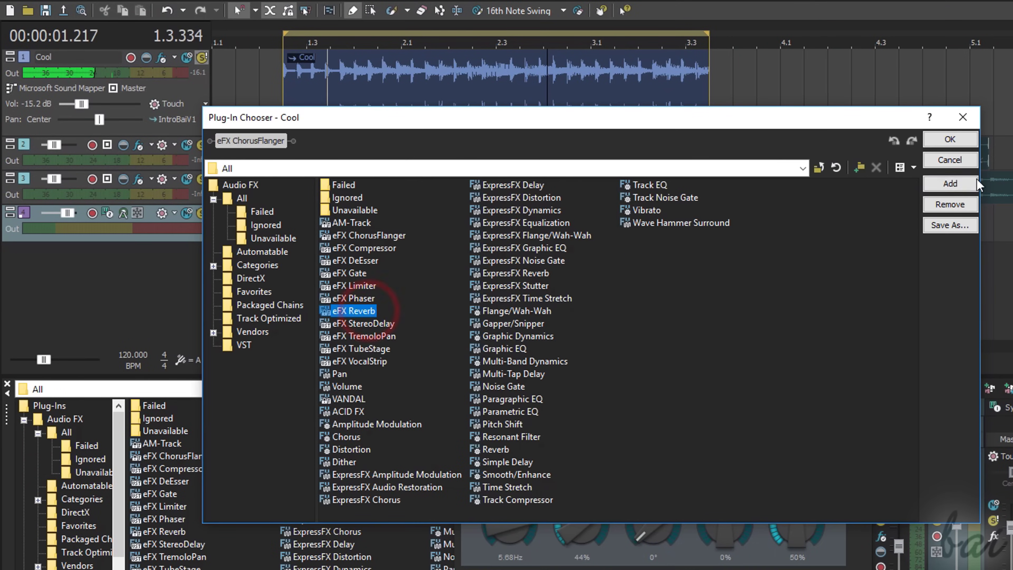
left_click(965, 185)
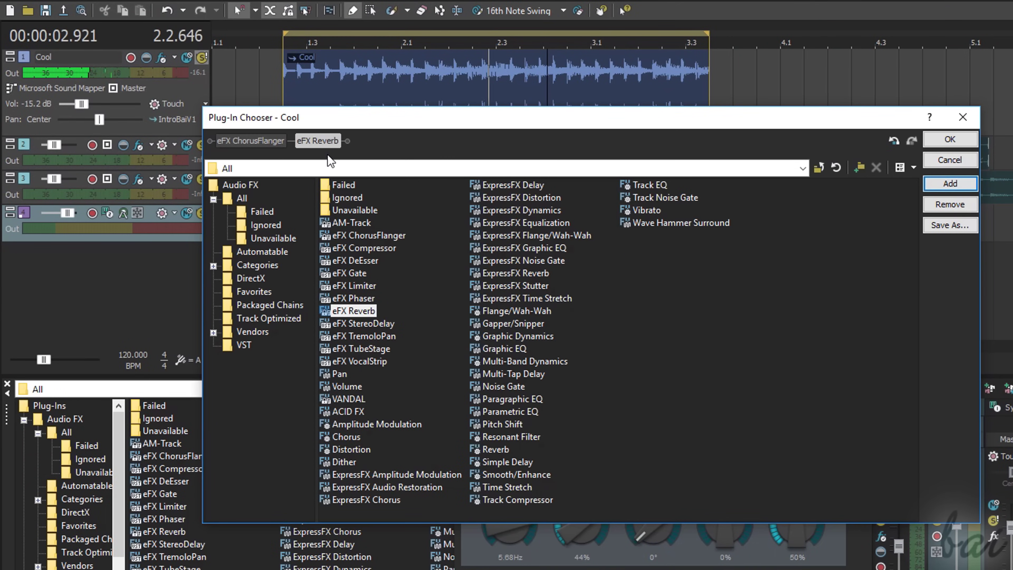
left_click(525, 400)
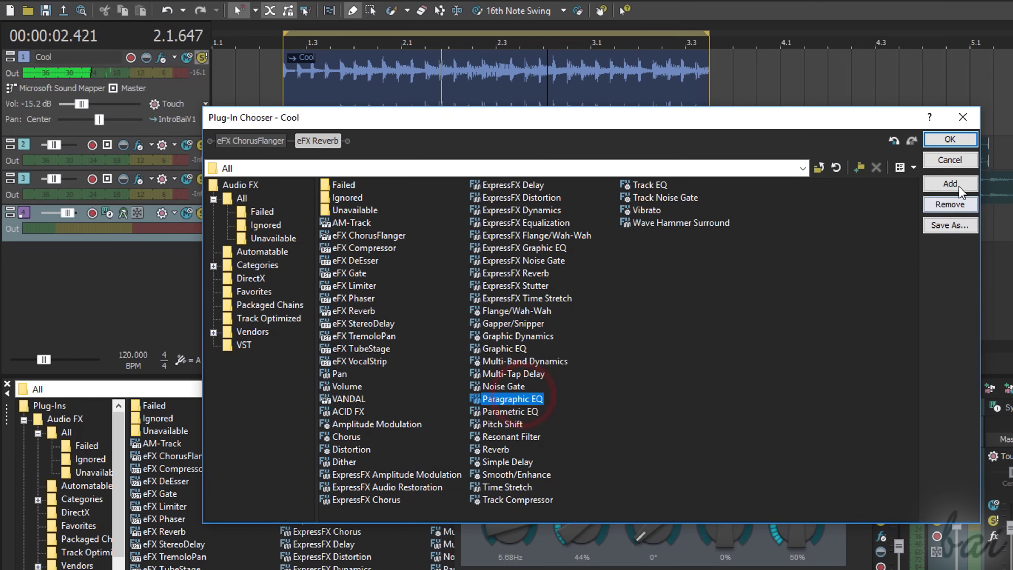
left_click(958, 185)
Review each effect in the chain, adjusting the Paragraphic EQ and bypassing eFX Reverb
left_click(951, 140)
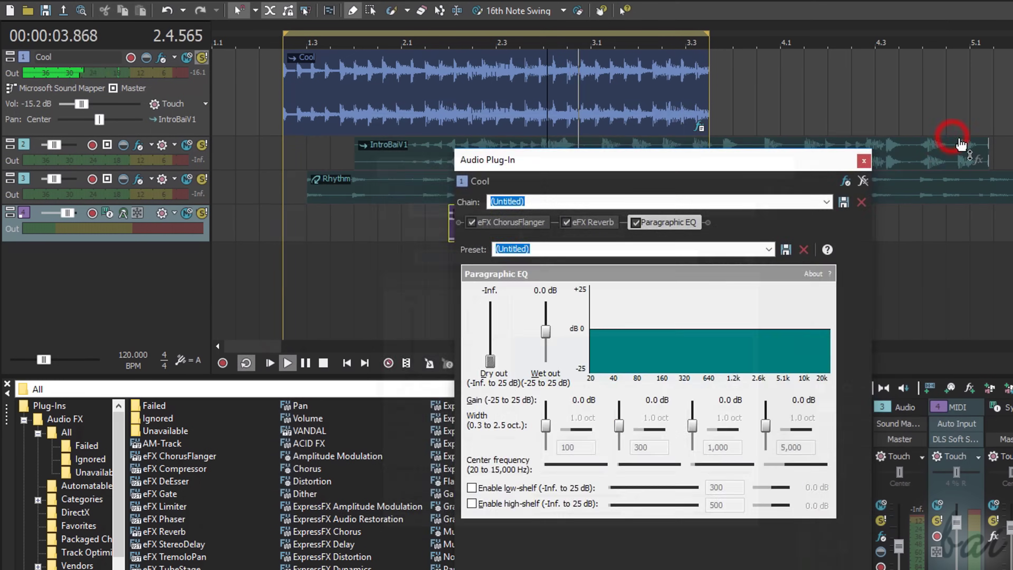
left_click(434, 229)
left_click(517, 232)
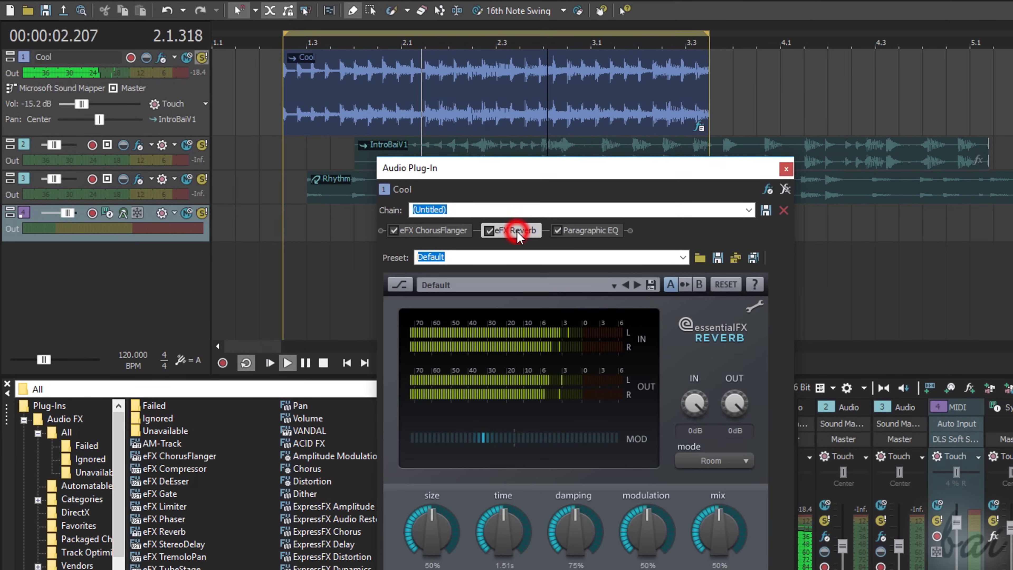
left_click(581, 234)
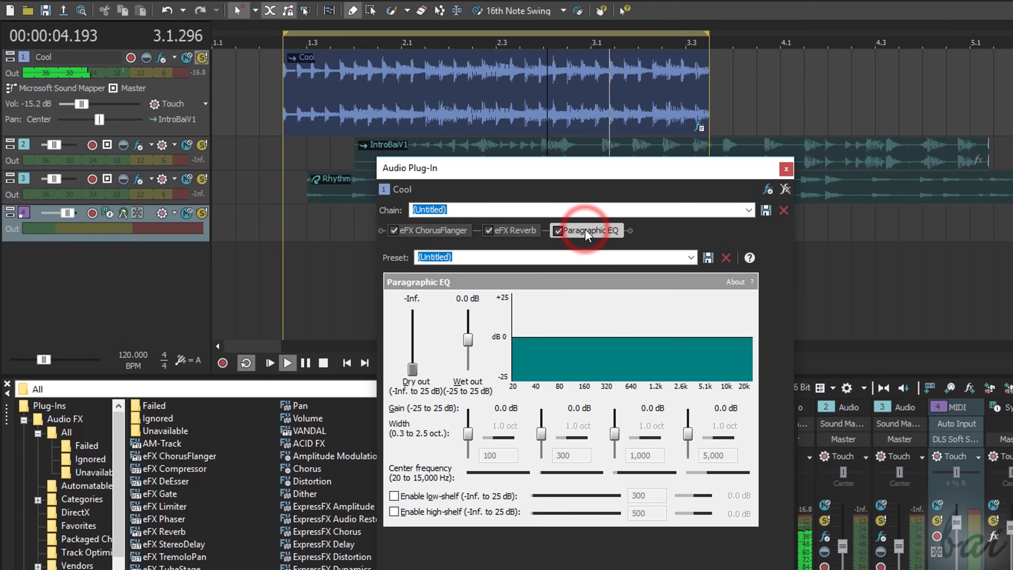
left_click_drag(585, 229, 636, 245)
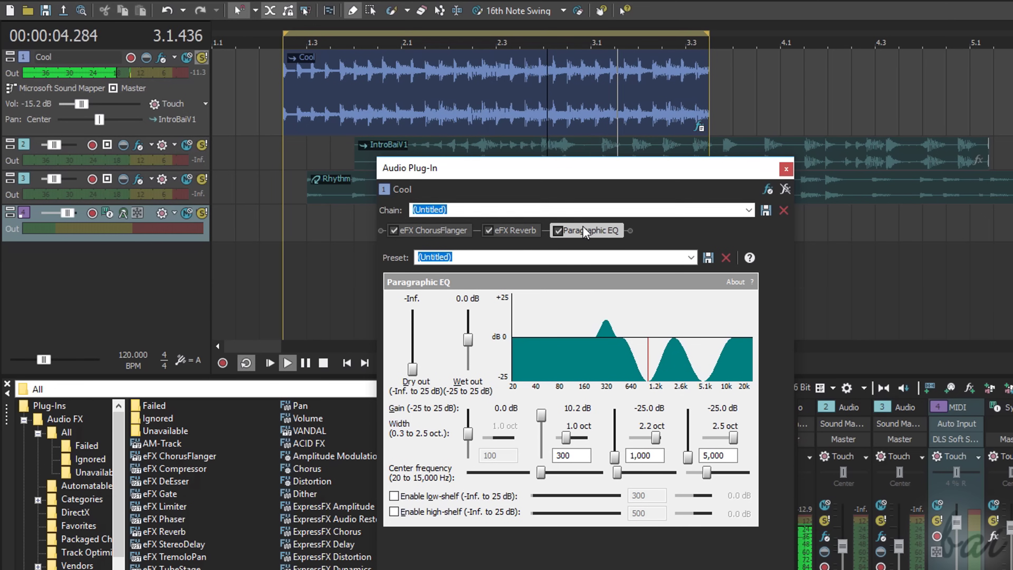
left_click(489, 230)
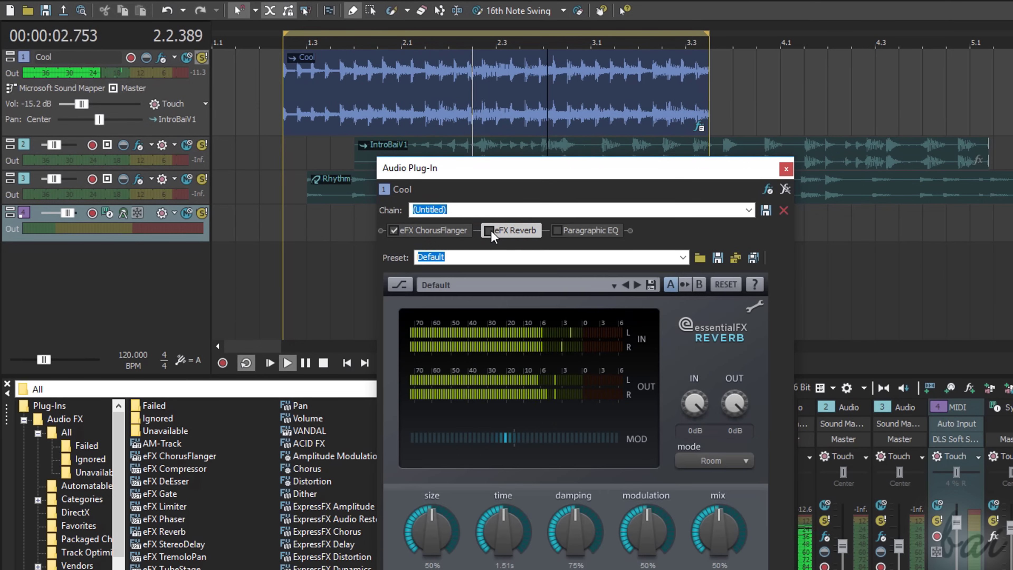
left_click(582, 230)
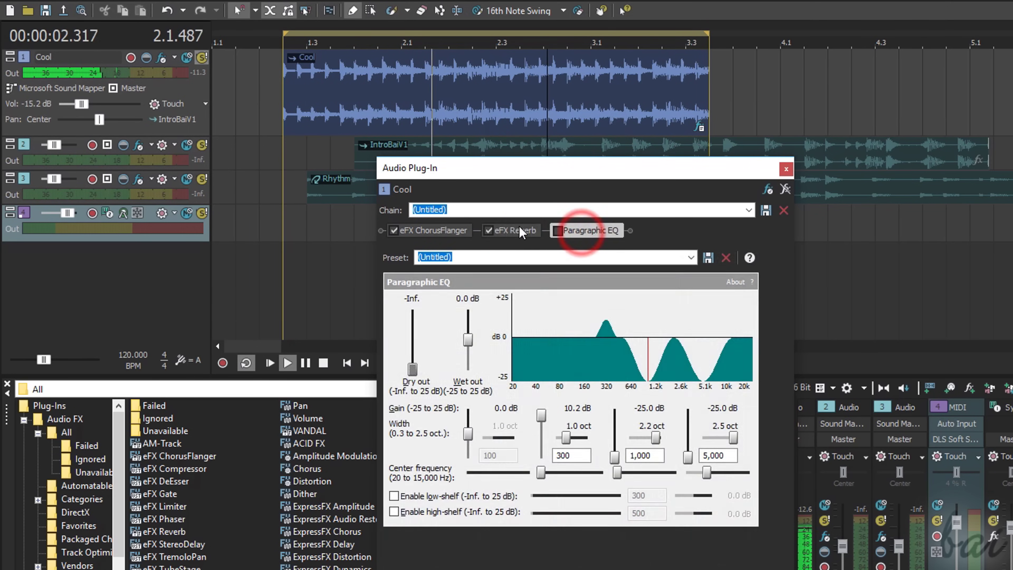
left_click(518, 230)
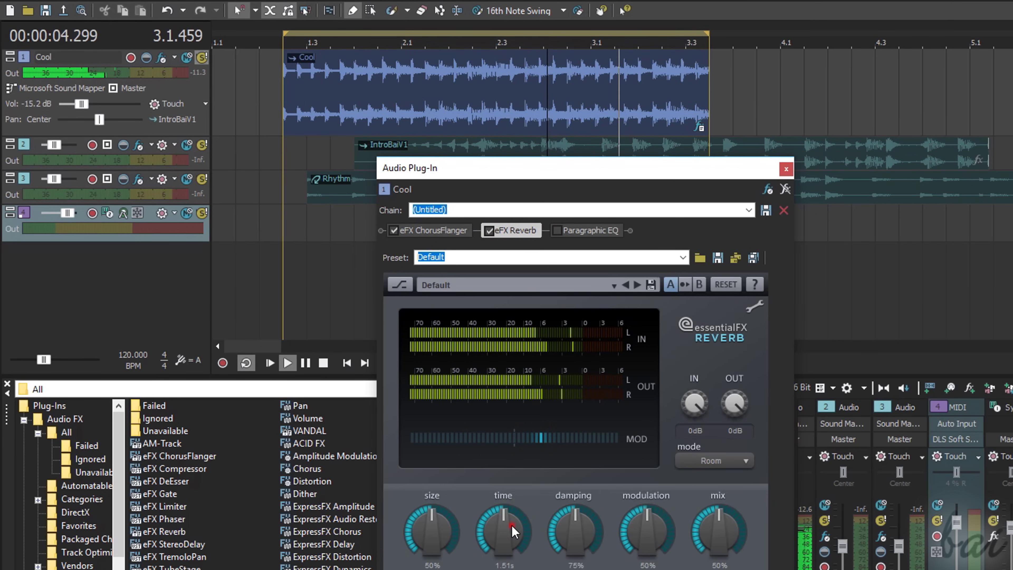
Set reverb time to 2.73 s and tweak its mix, then remove eFX Reverb and stop playback
left_click_drag(509, 481, 497, 495)
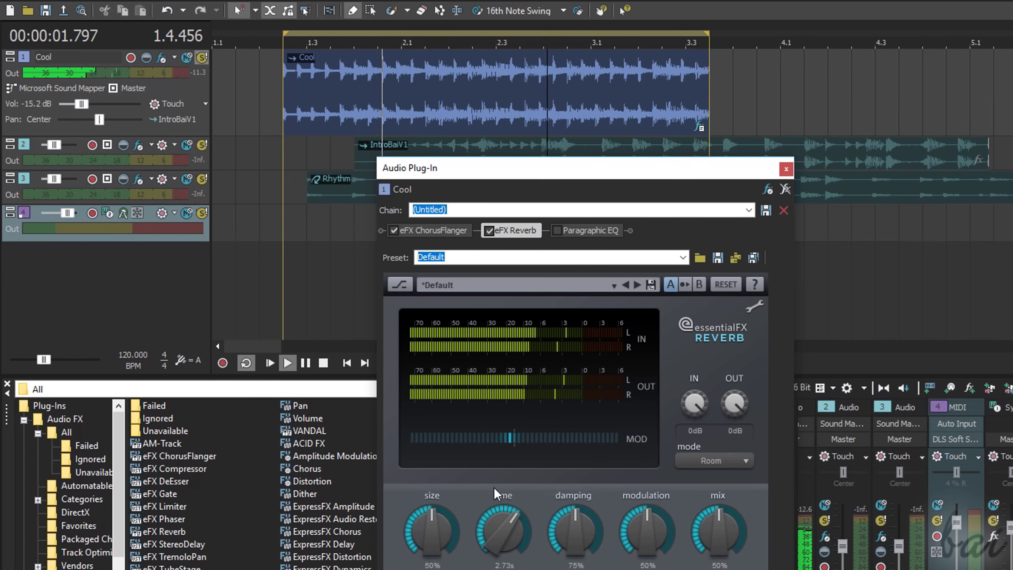
left_click_drag(708, 527, 696, 549)
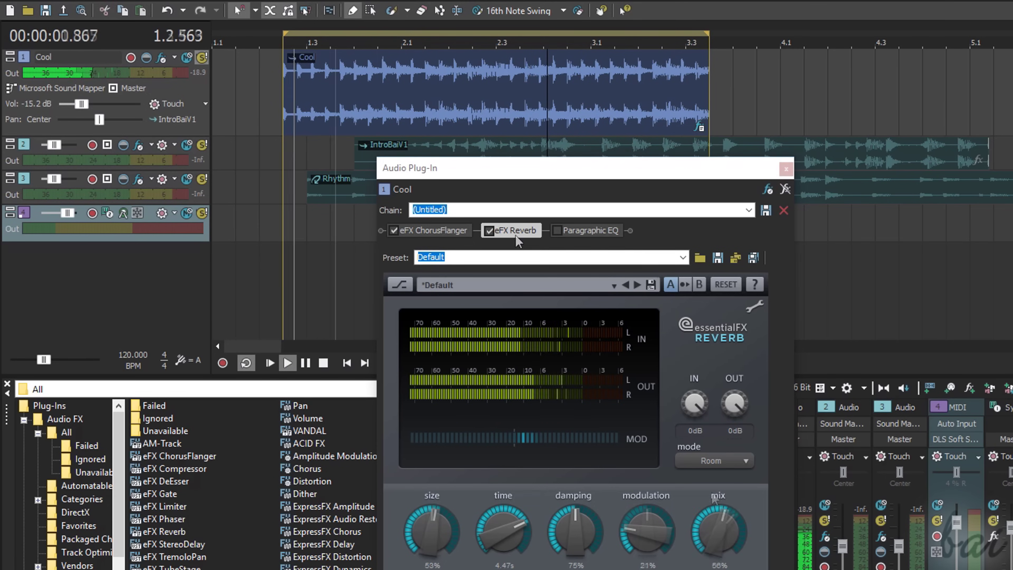
left_click(581, 230)
left_click(524, 231)
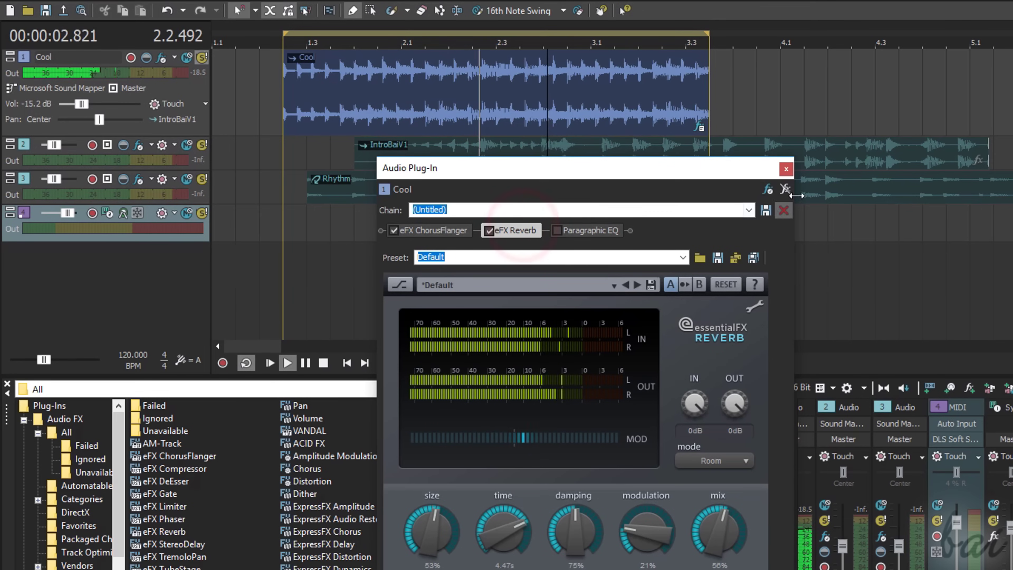
left_click(784, 190)
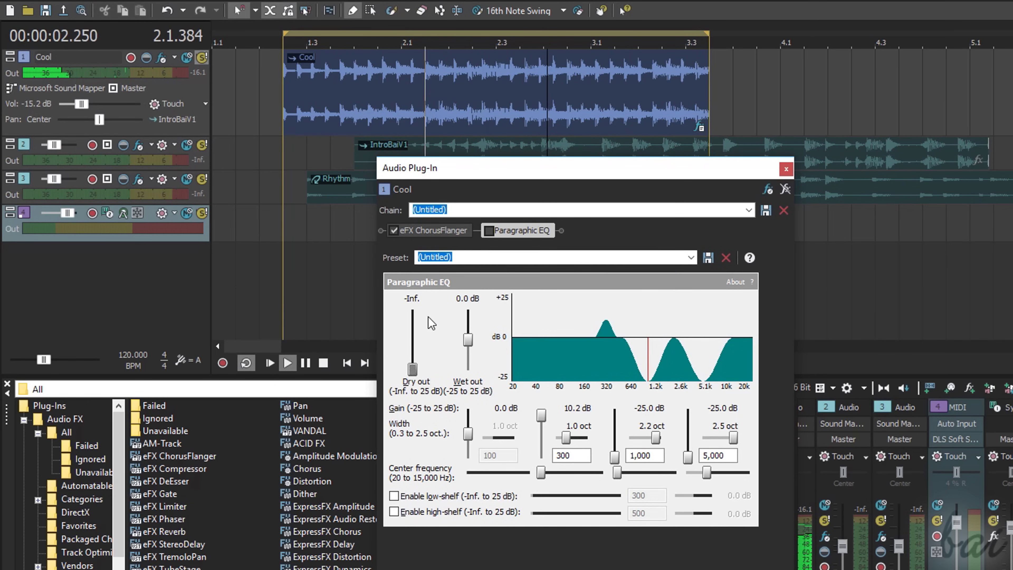
left_click(323, 363)
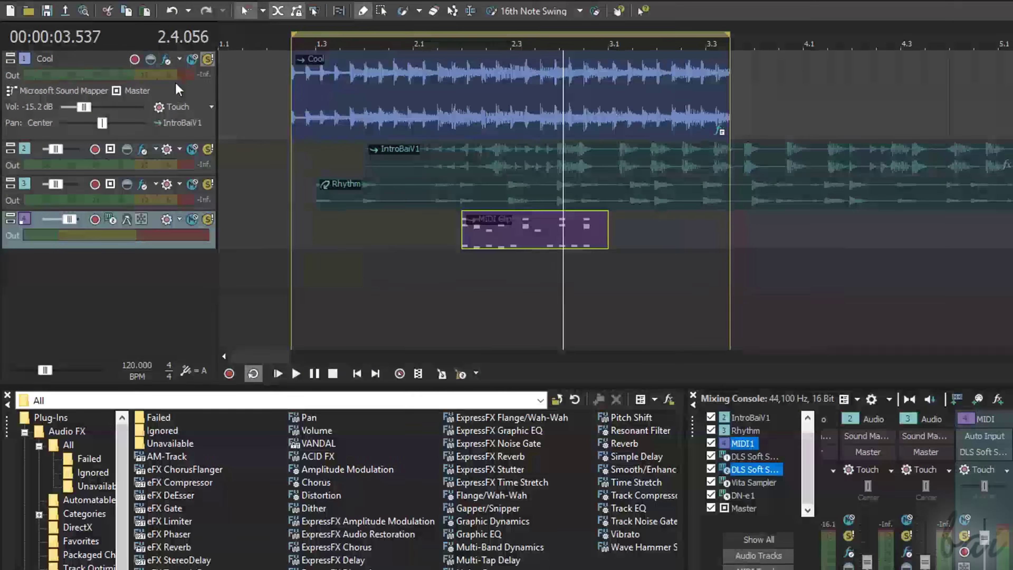
Move the plug-in window aside, select the Master bus and open its effects chain
left_click(168, 61)
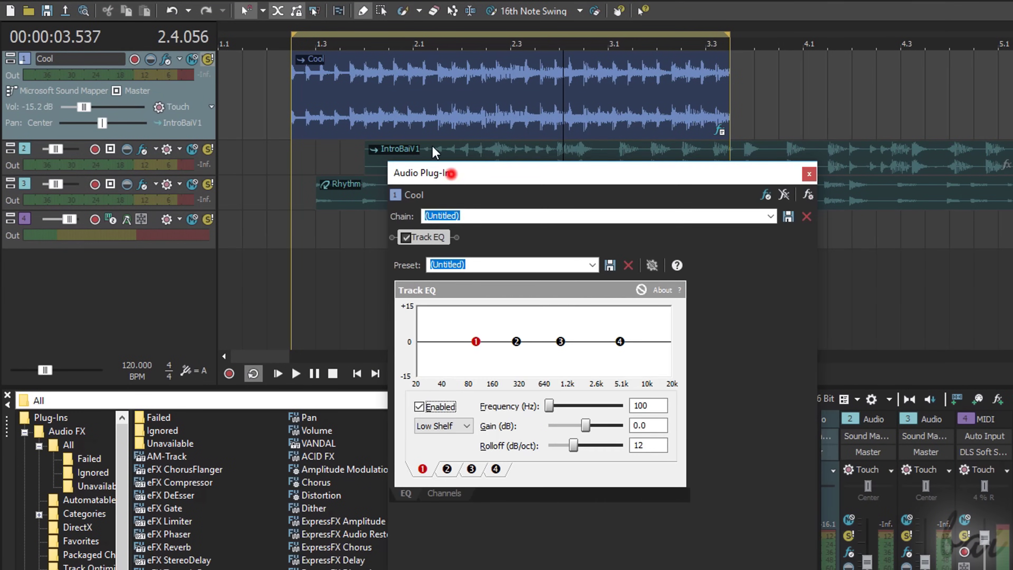
left_click_drag(450, 174, 423, 128)
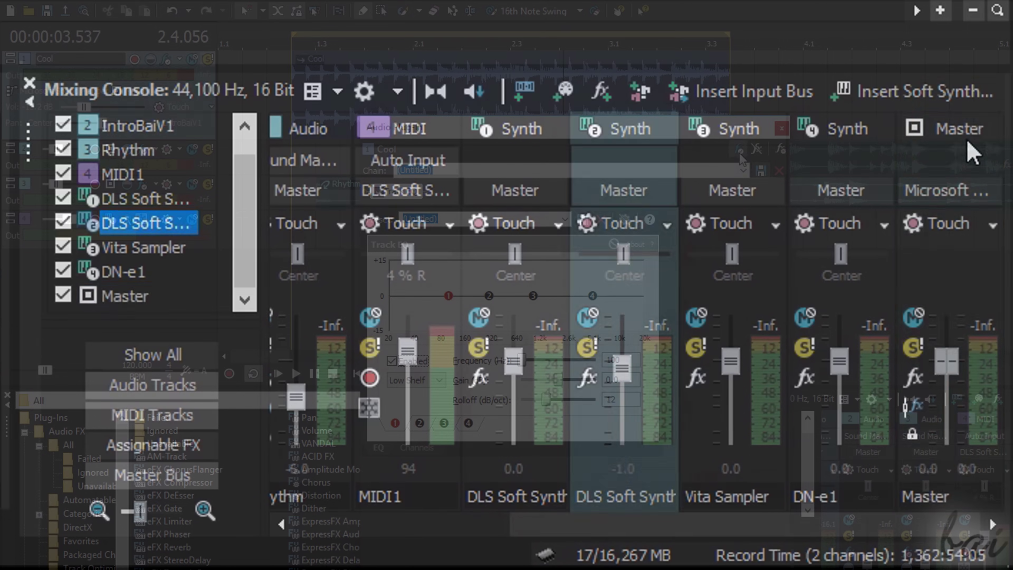
left_click(973, 132)
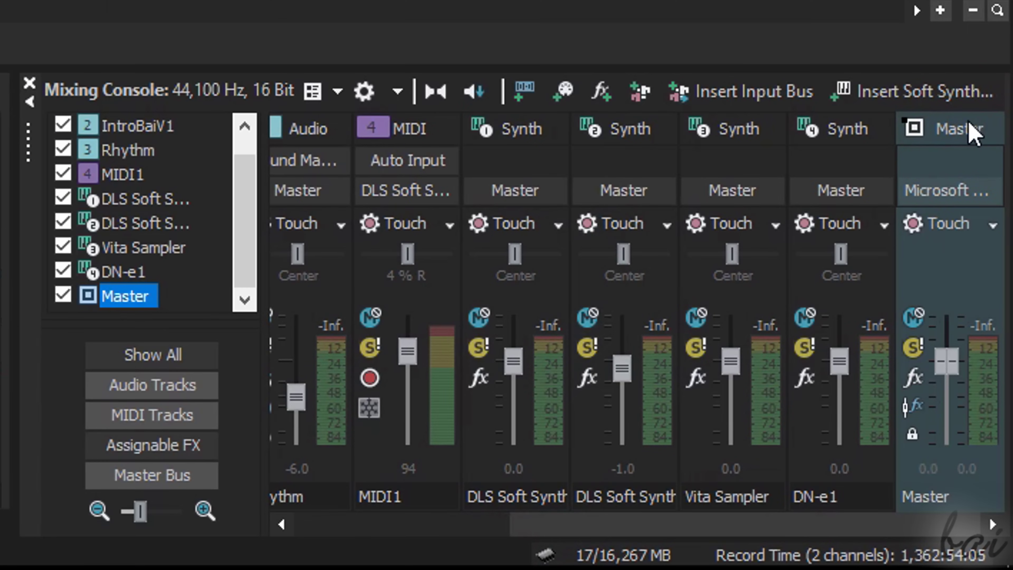
left_click(914, 378)
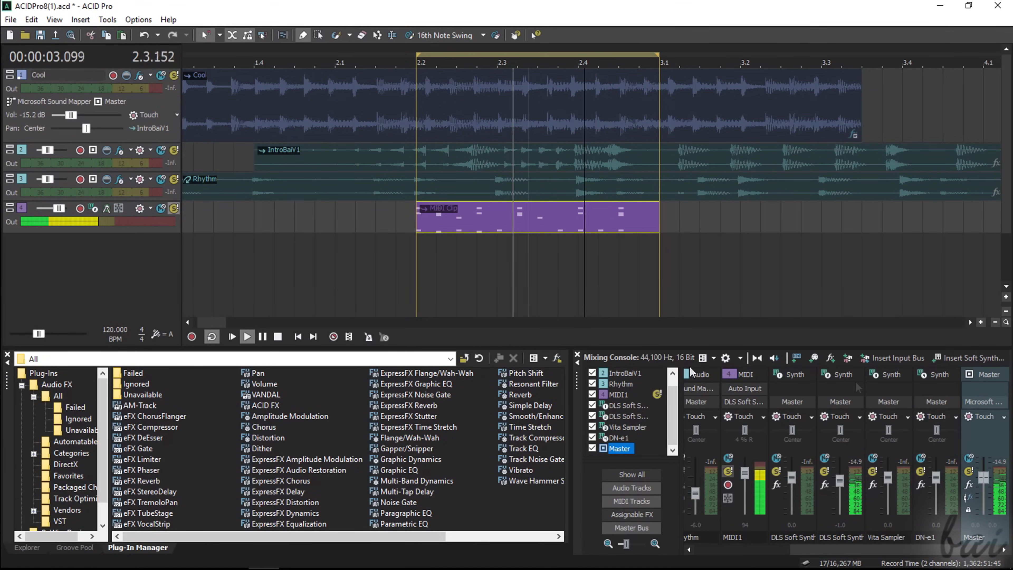
Add a Track EQ to DLS Soft Synth 2 cutting 1,009 Hz by 14 dB, 2.9 octaves wide
left_click(845, 375)
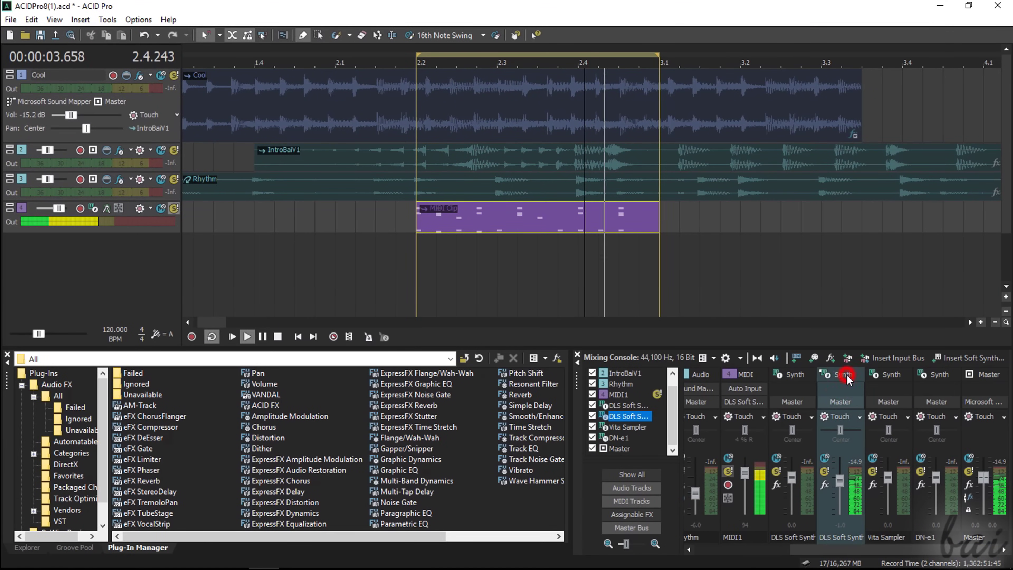
left_click(824, 485)
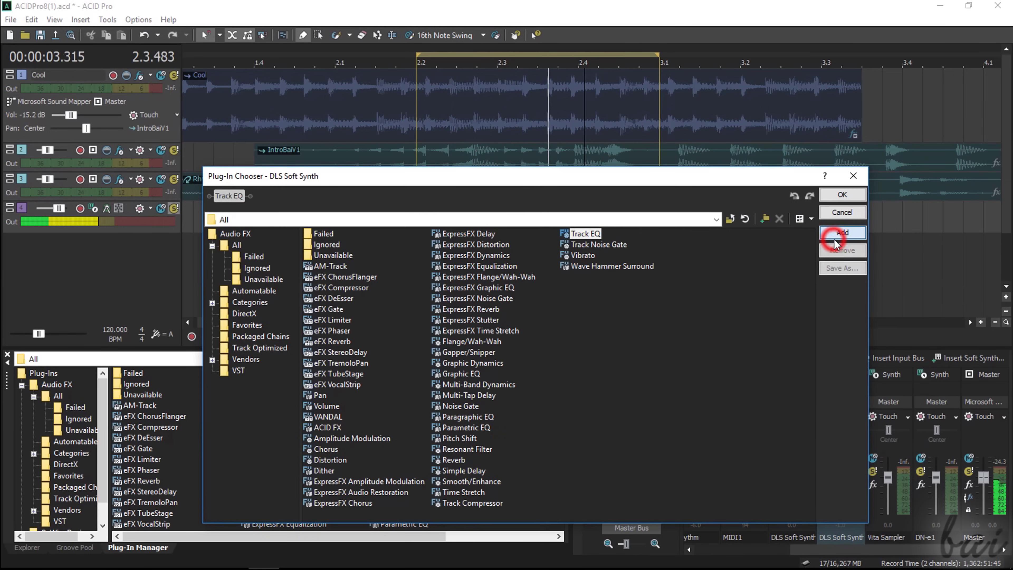
left_click(834, 239)
left_click(842, 194)
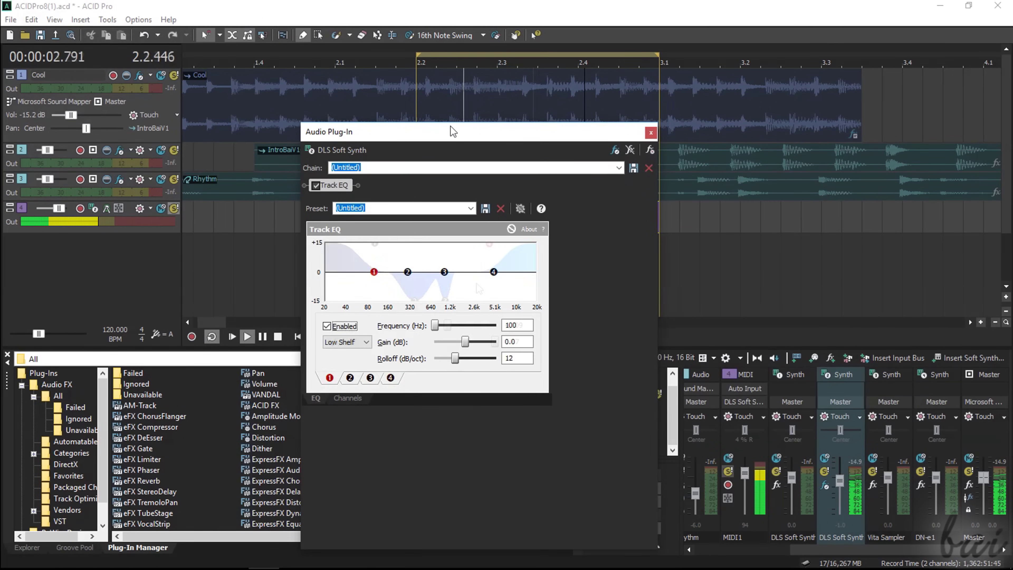
left_click_drag(445, 291, 445, 298)
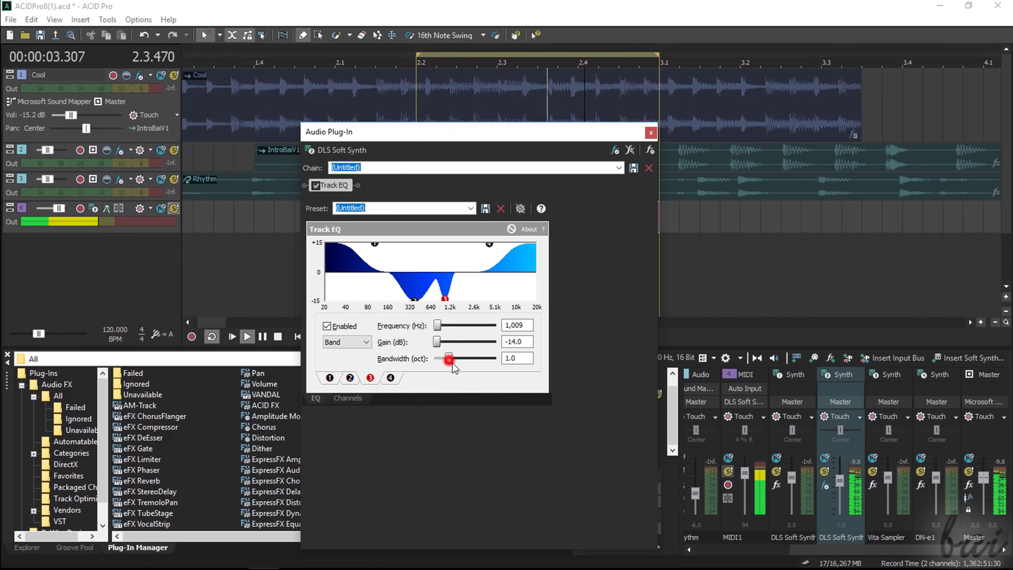
left_click_drag(452, 362, 478, 361)
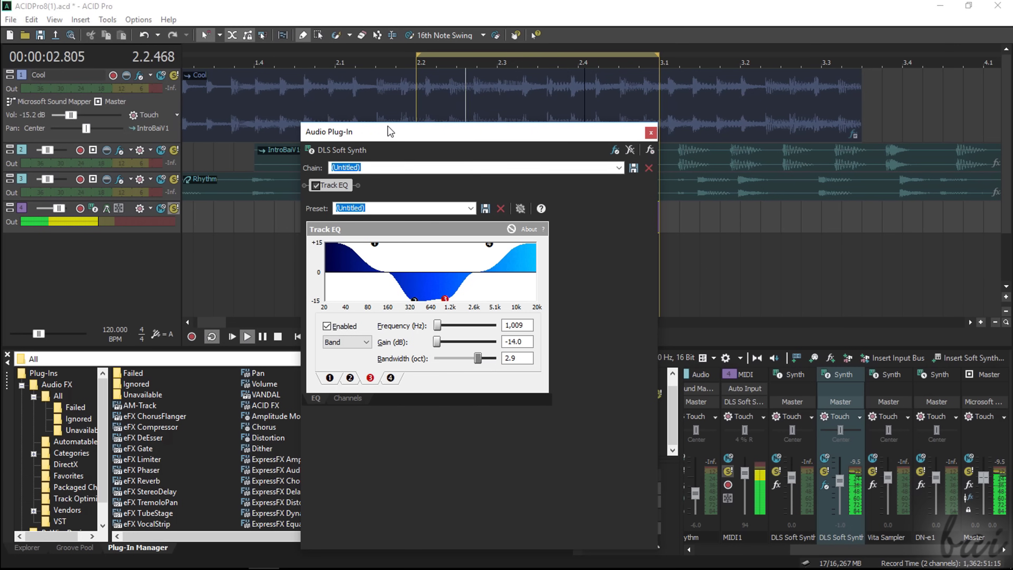
left_click_drag(390, 131, 279, 330)
left_click(277, 337)
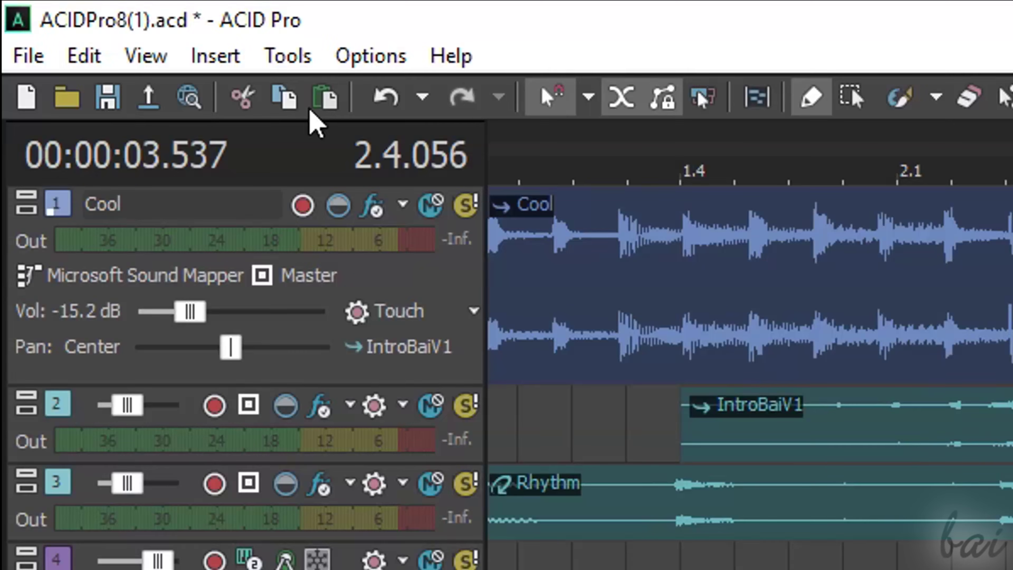
left_click(28, 58)
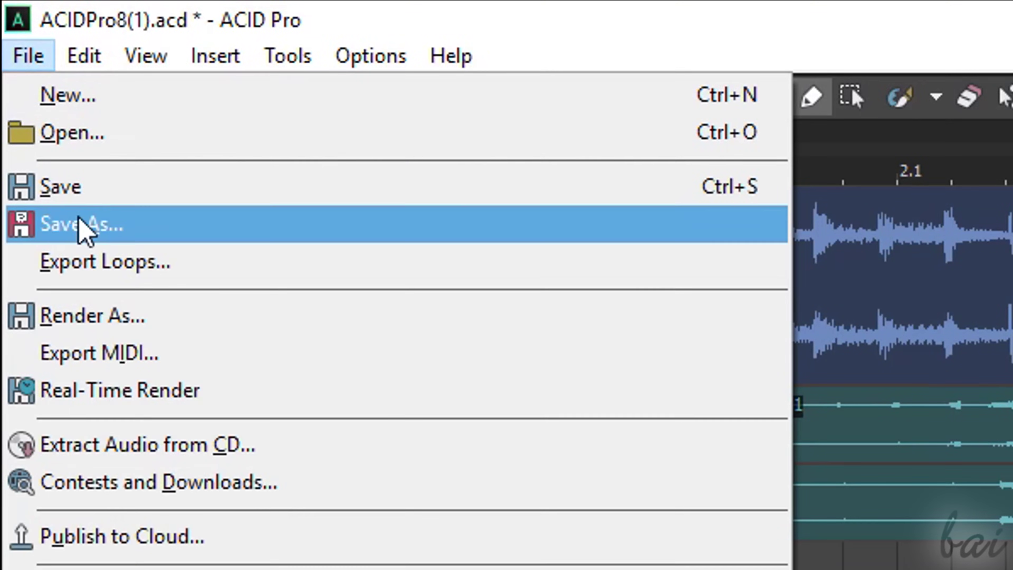
left_click(82, 230)
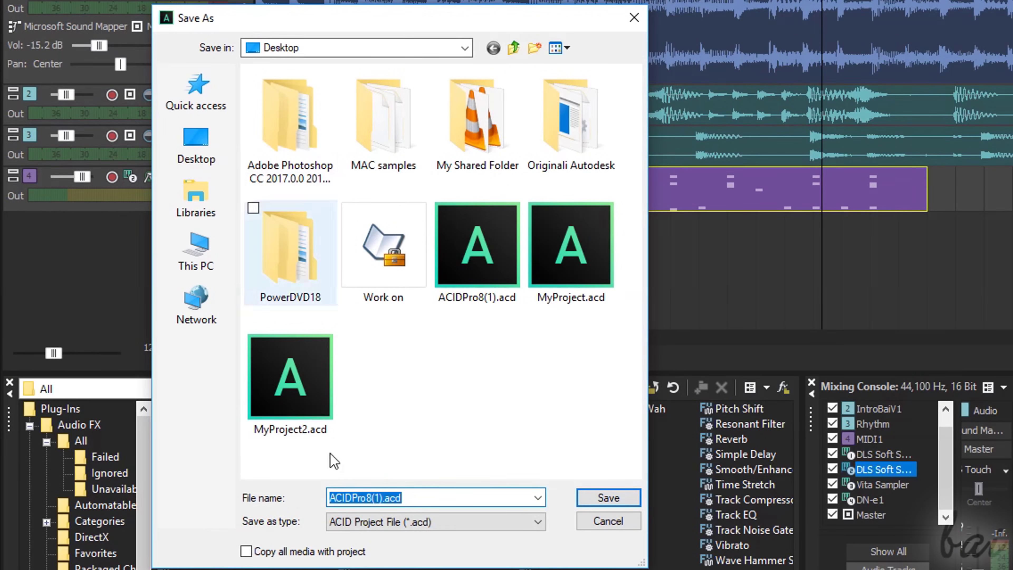
left_click(399, 497)
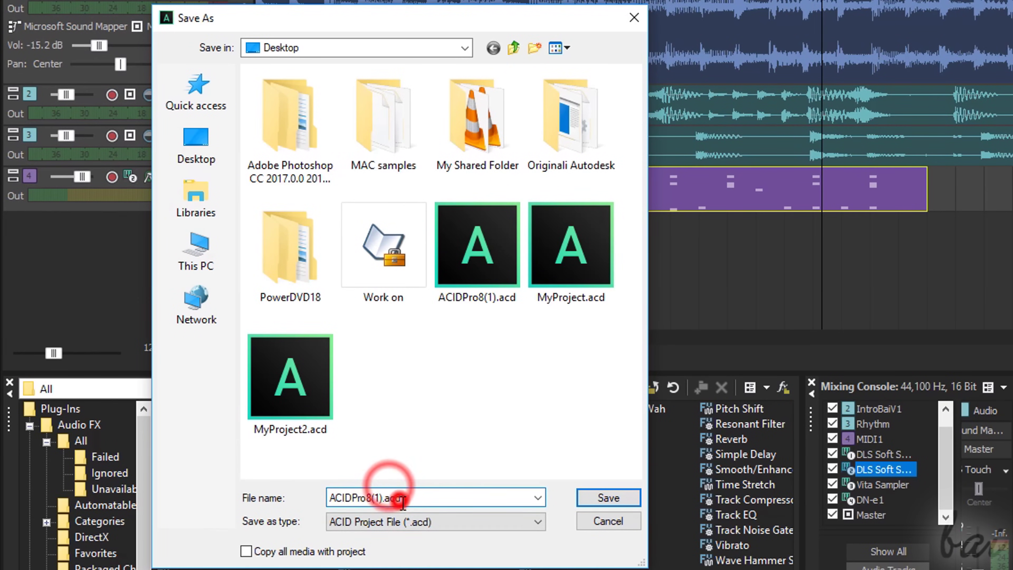
left_click(399, 527)
left_click(418, 525)
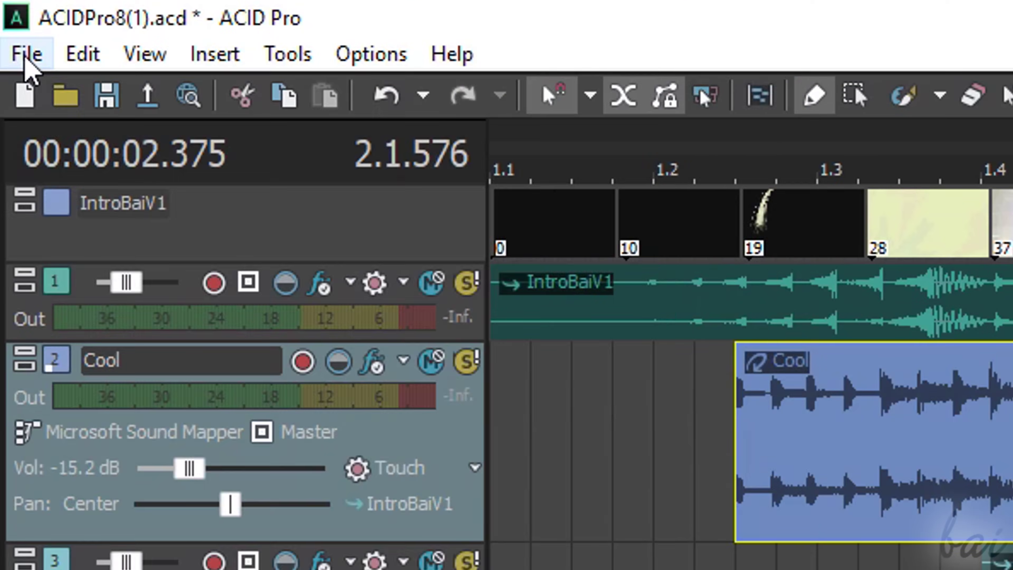
left_click(25, 56)
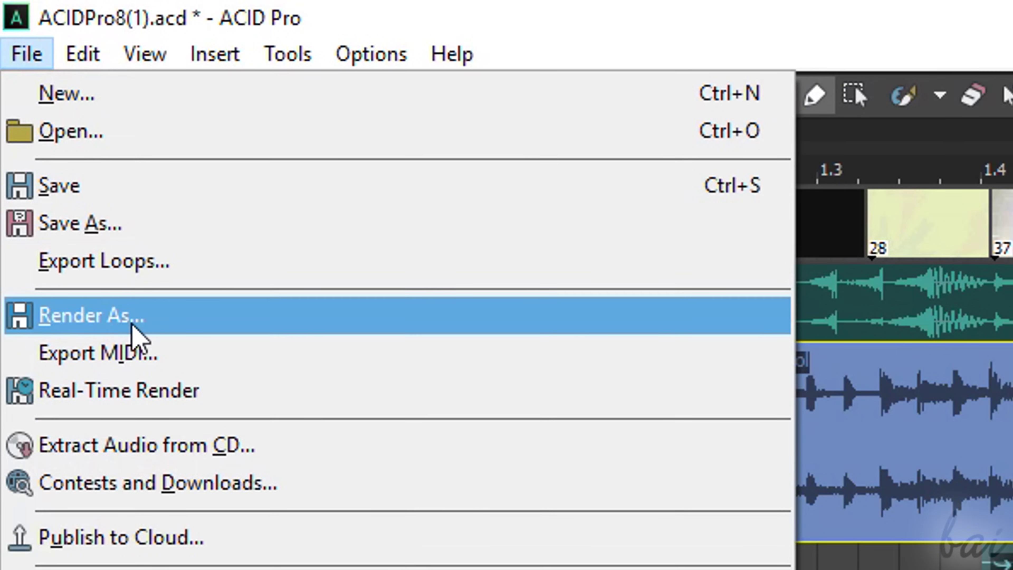
left_click(150, 328)
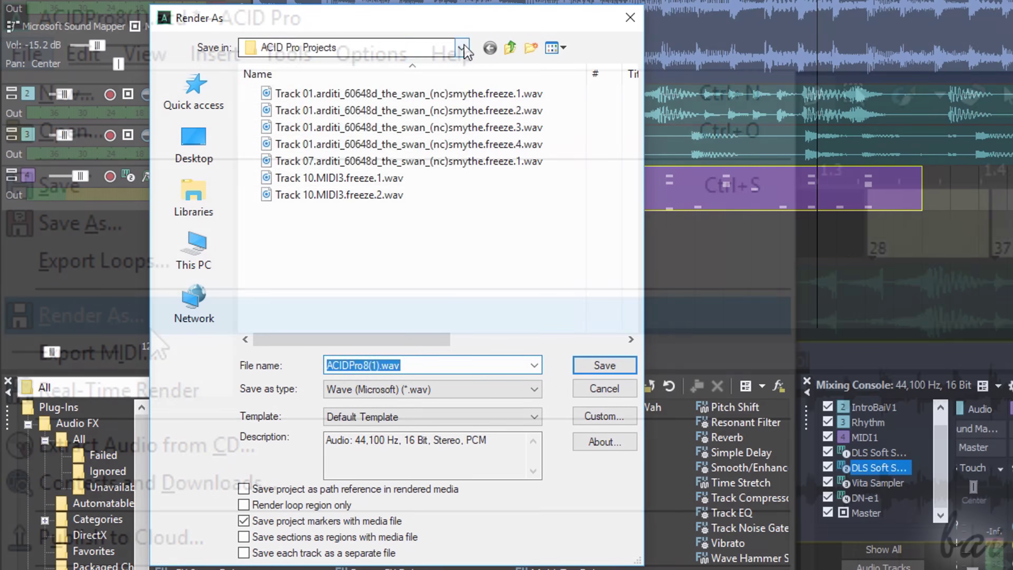
left_click(442, 48)
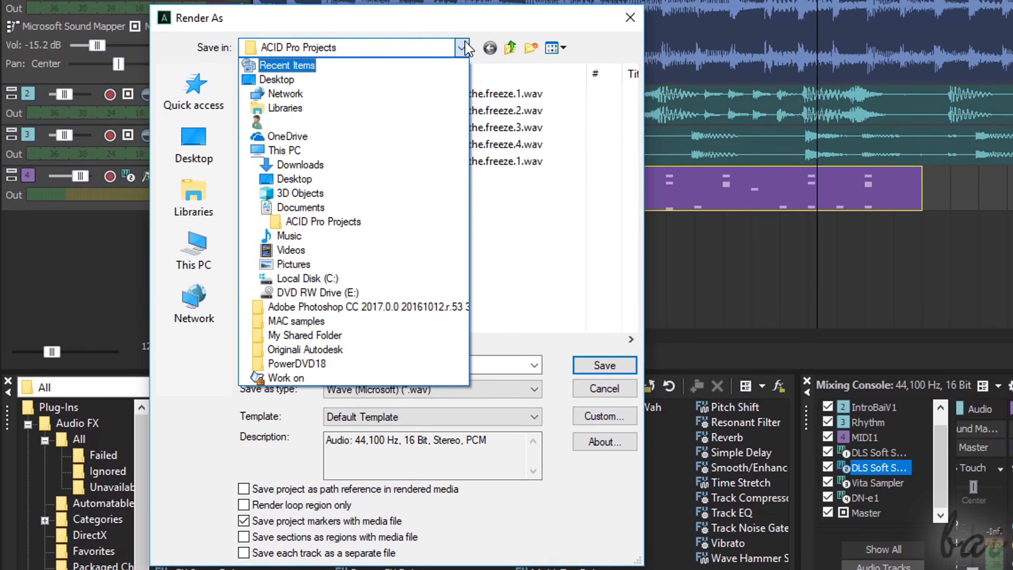
left_click(461, 48)
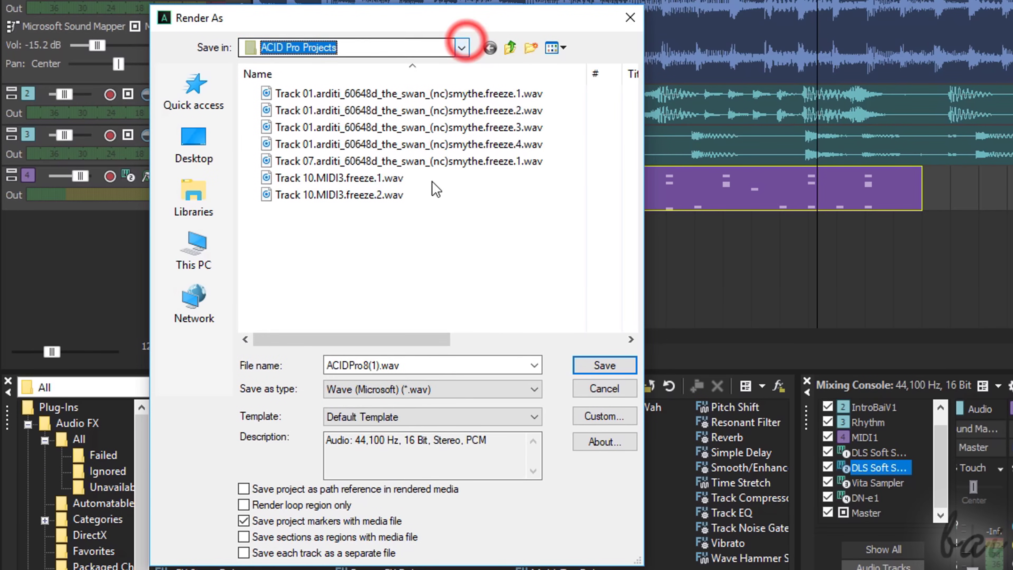
left_click(398, 365)
left_click(430, 389)
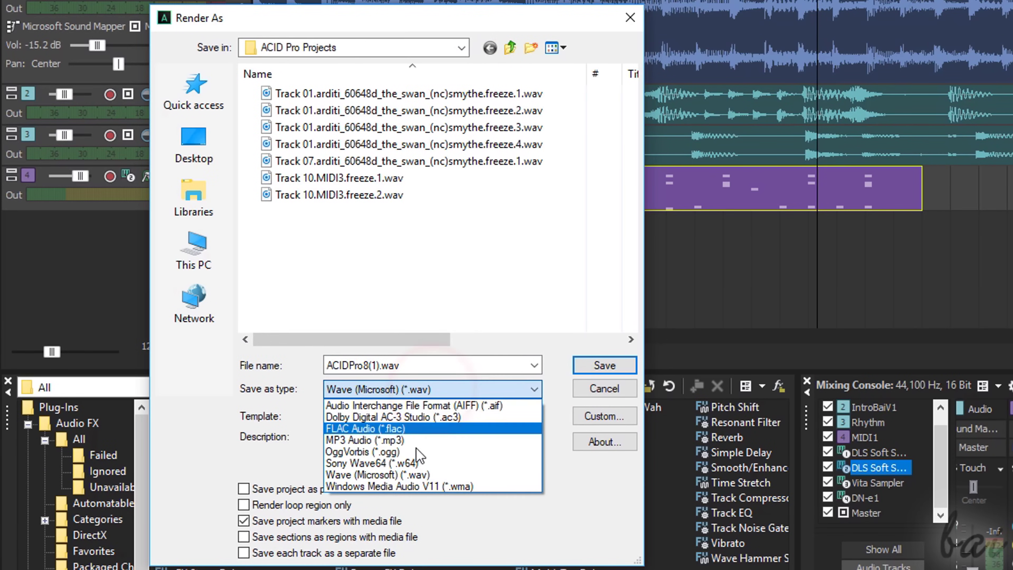
left_click(430, 400)
left_click(423, 389)
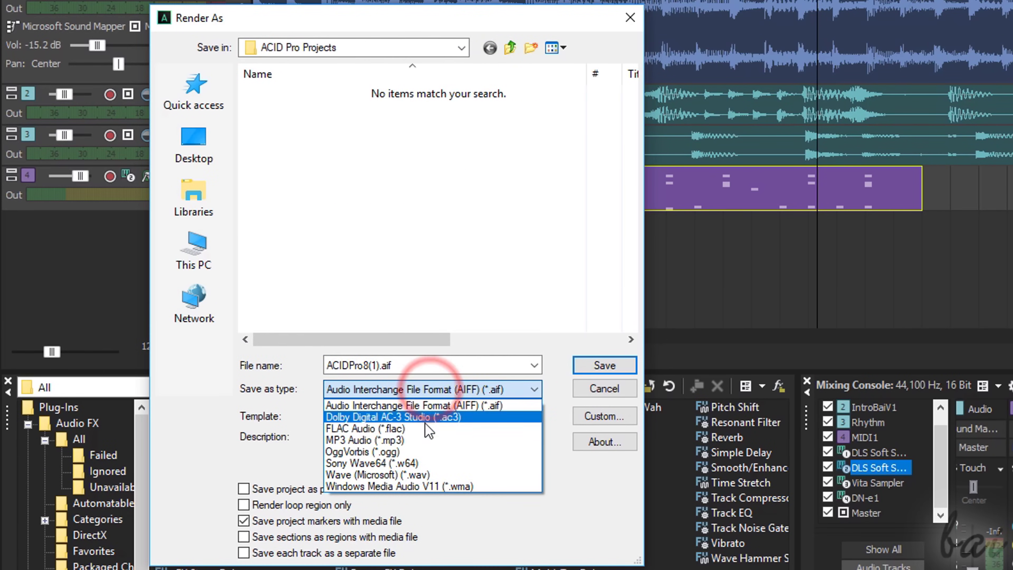
left_click(399, 428)
left_click(425, 416)
left_click(429, 389)
left_click(440, 417)
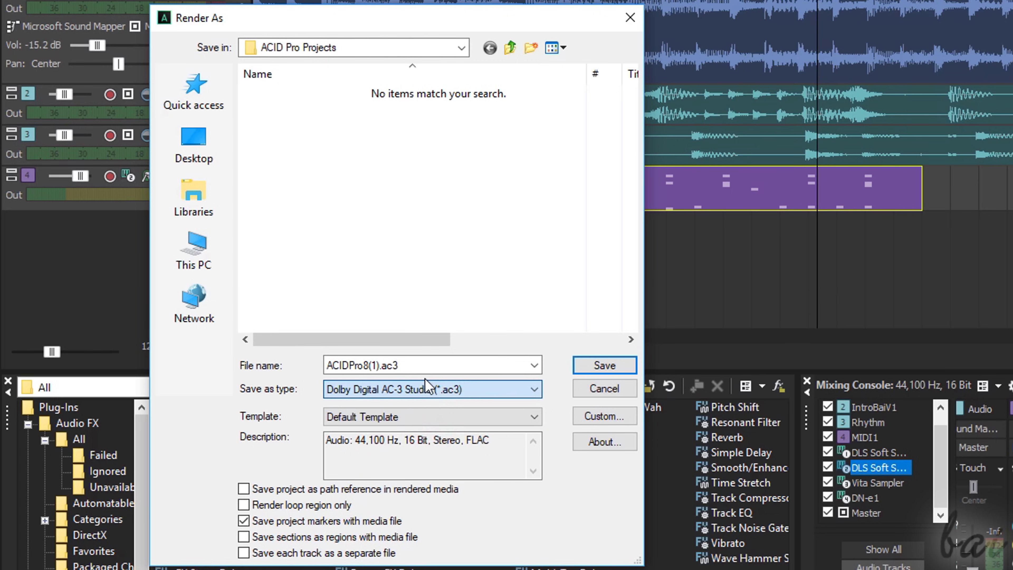
left_click(414, 417)
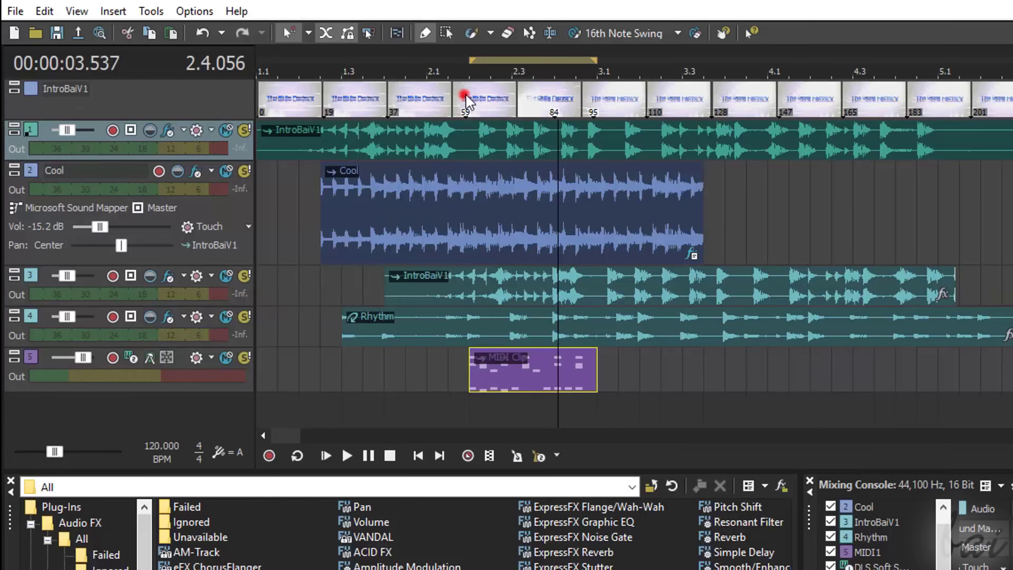
With the playhead at 2.2, set Render As to Video for Windows (*.avi), Default Template, then close it
left_click(467, 102)
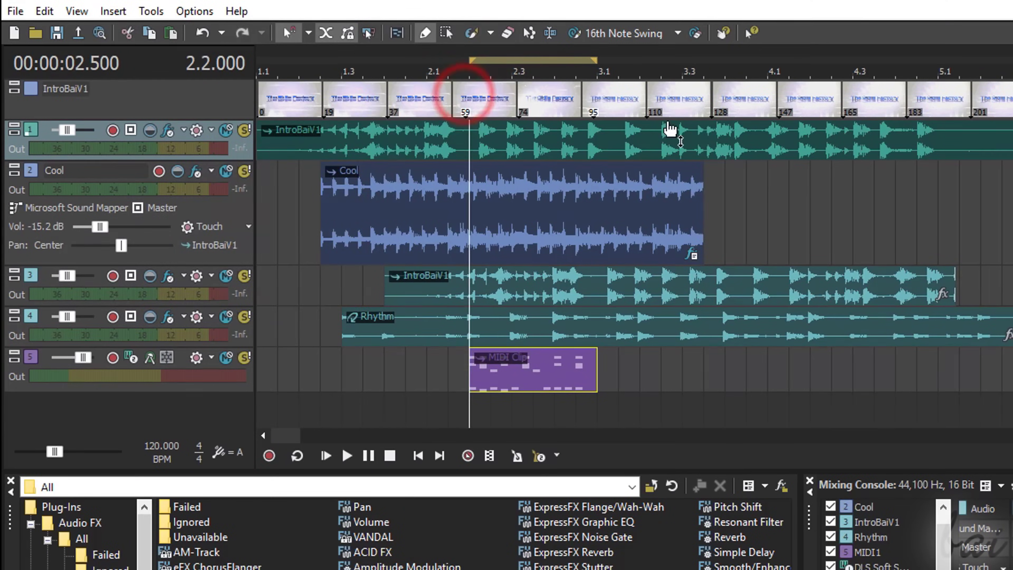
left_click(16, 11)
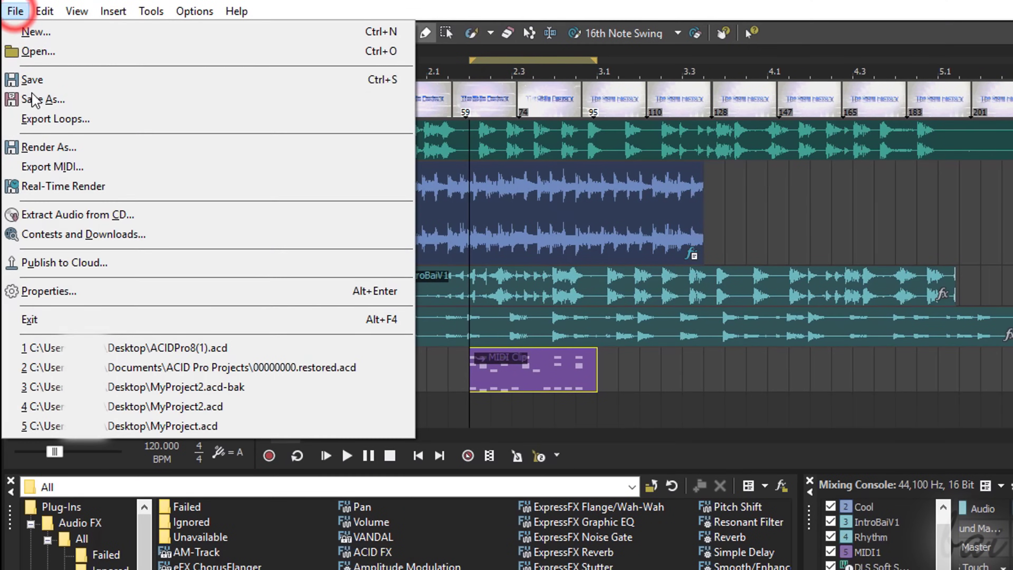
left_click(46, 147)
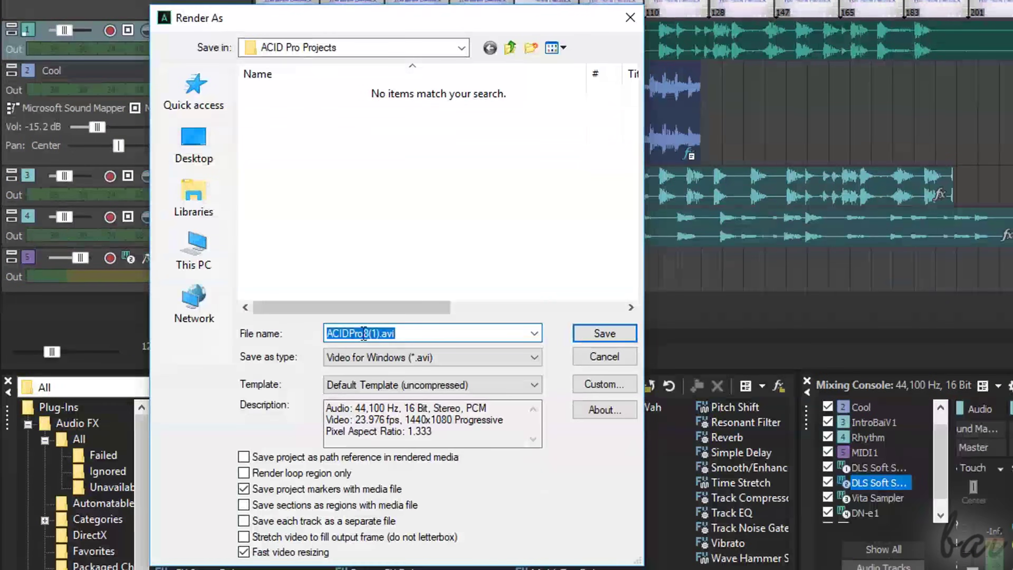
left_click(401, 378)
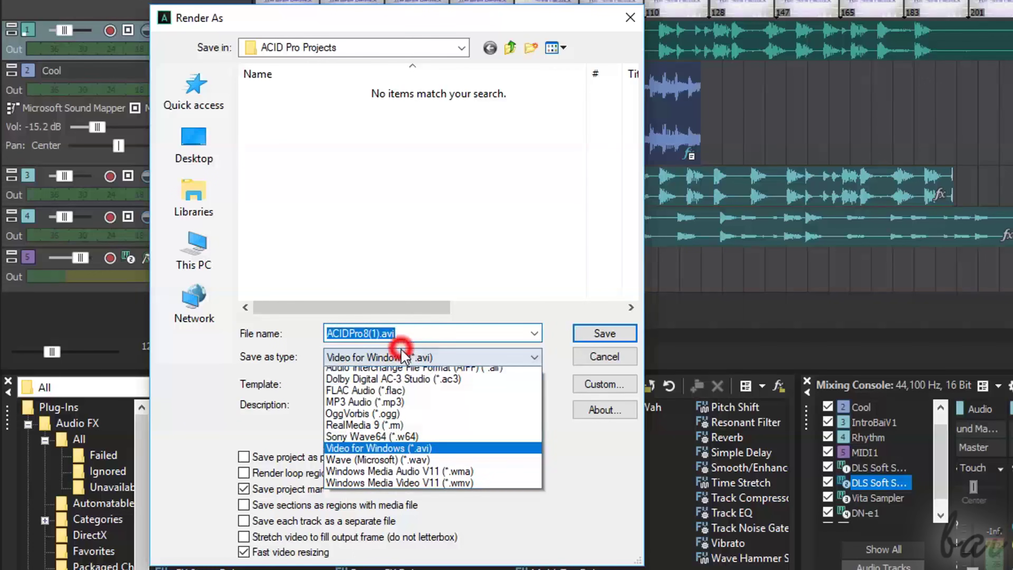
left_click(398, 377)
left_click(393, 384)
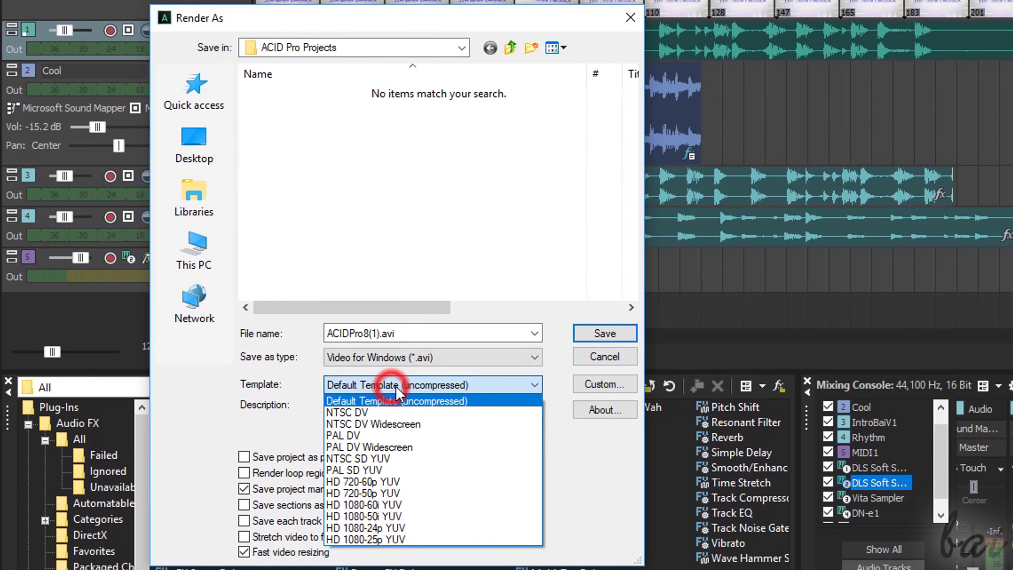
left_click(256, 481)
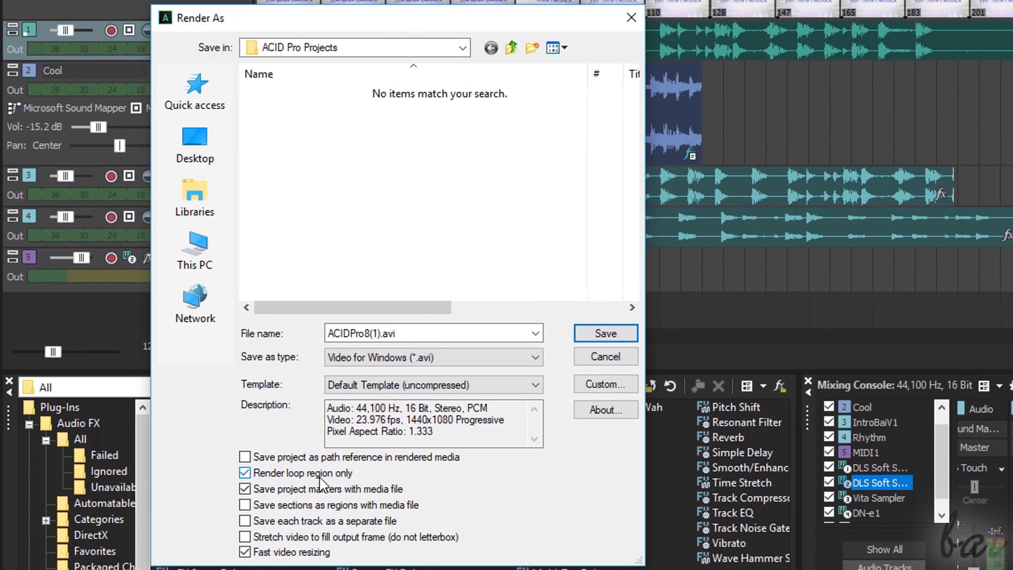
left_click(630, 17)
Place the playhead at 2.3.000 and extend the loop region's end to about bar 3.1
left_click(555, 65)
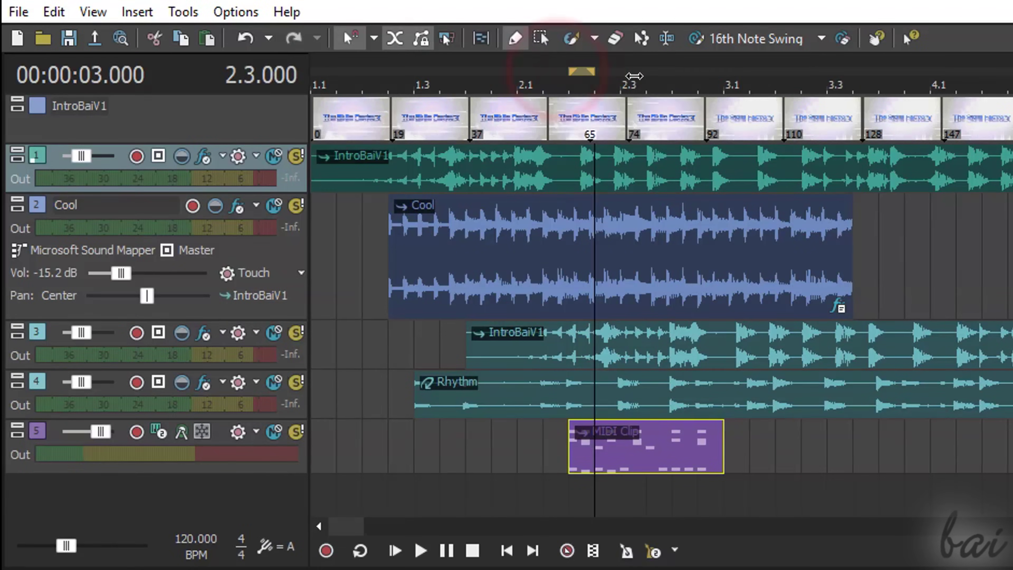
left_click_drag(633, 76, 721, 91)
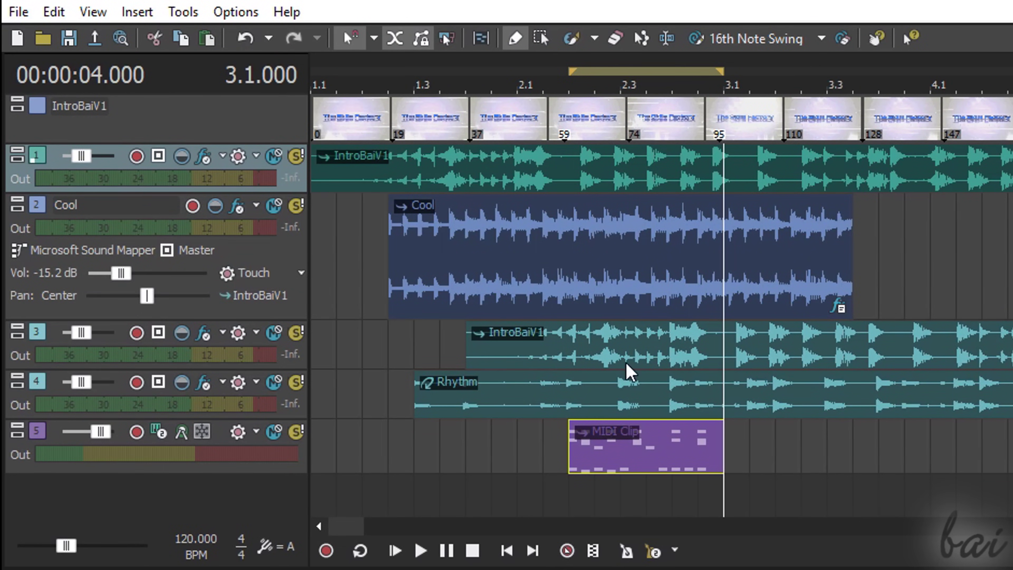